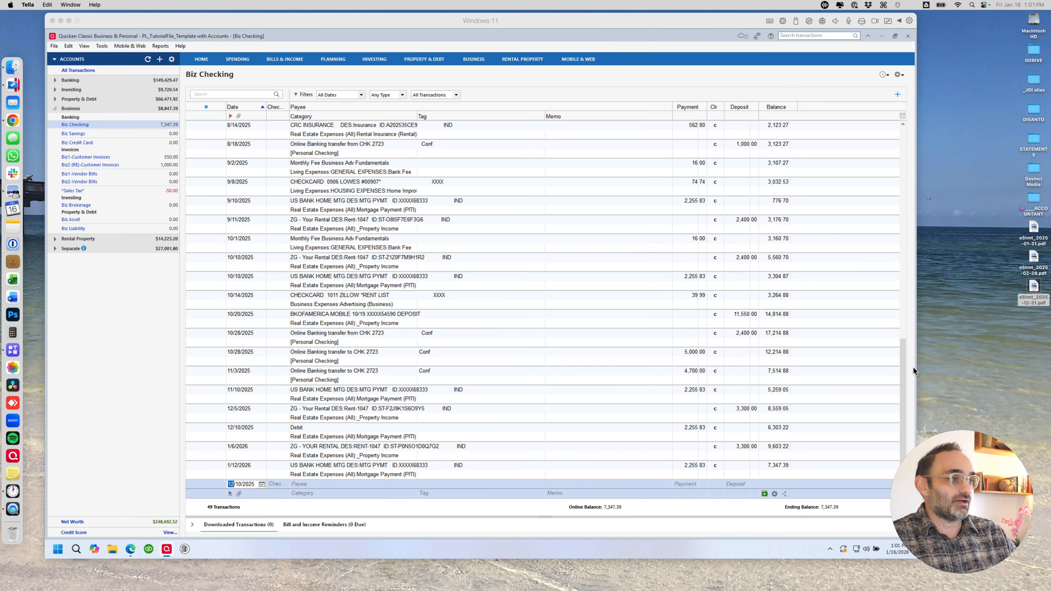
# - Look through the Biz Checking register from its opening balance to the most recent transactions
pyautogui.moveTo(903, 367); pyautogui.dragTo(902, 190)
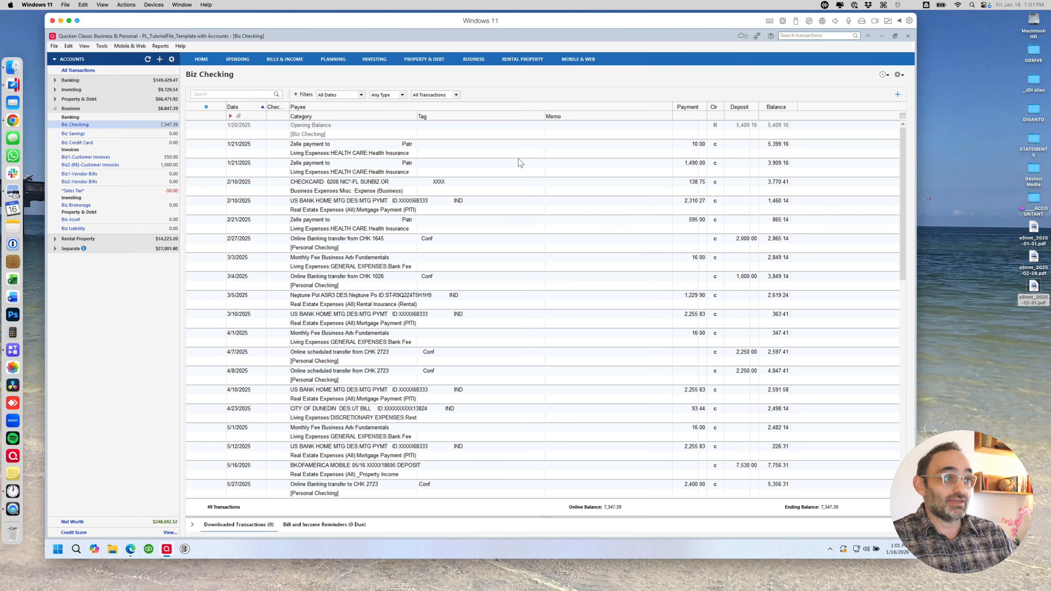
pyautogui.scroll(-10, 538, 182)
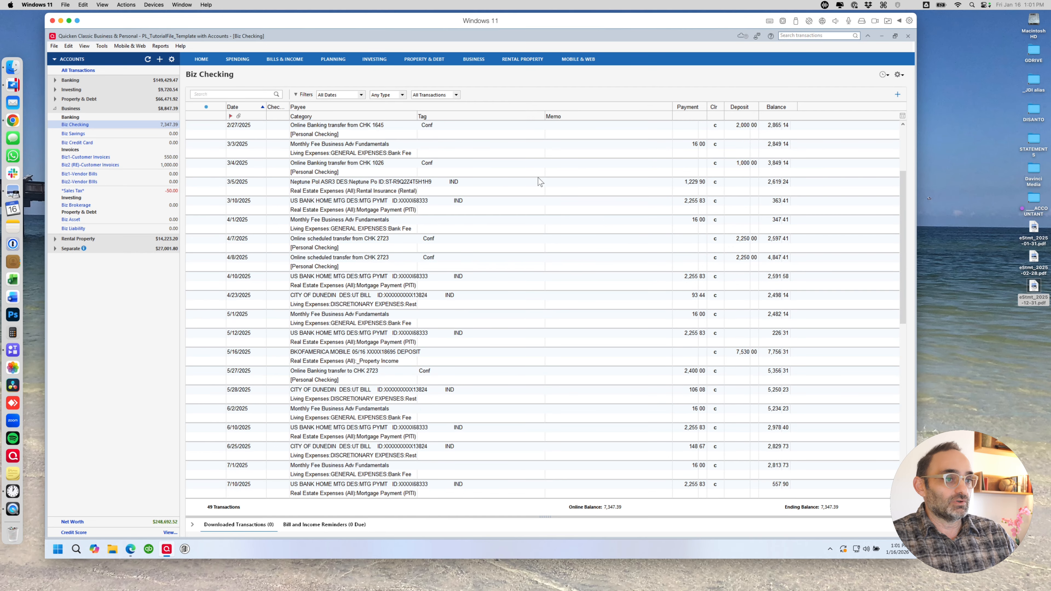
pyautogui.scroll(10, 541, 182)
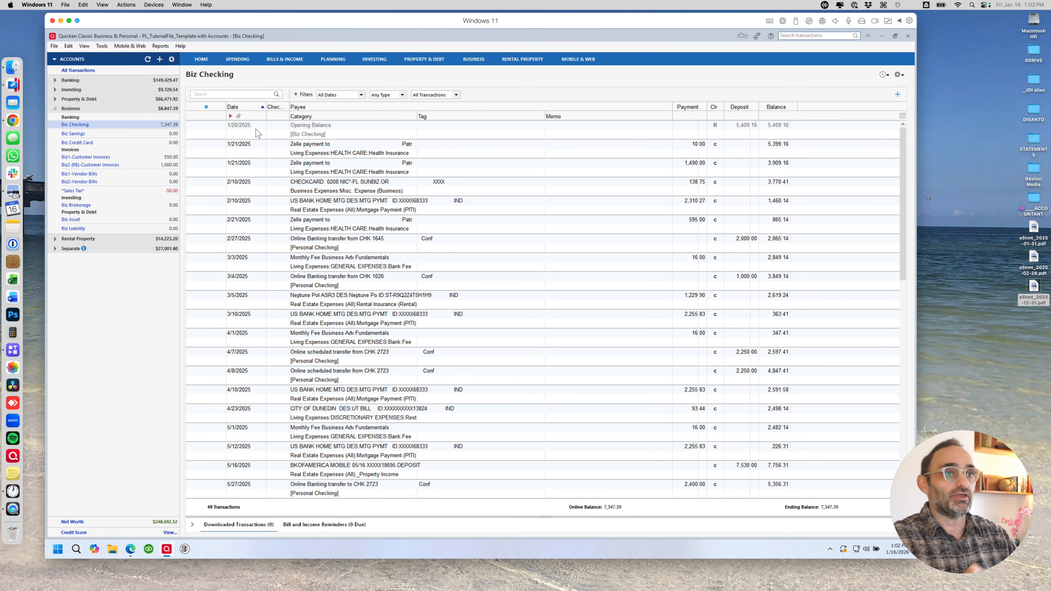
pyautogui.scroll(-3, 268, 122)
pyautogui.scroll(2, 268, 110)
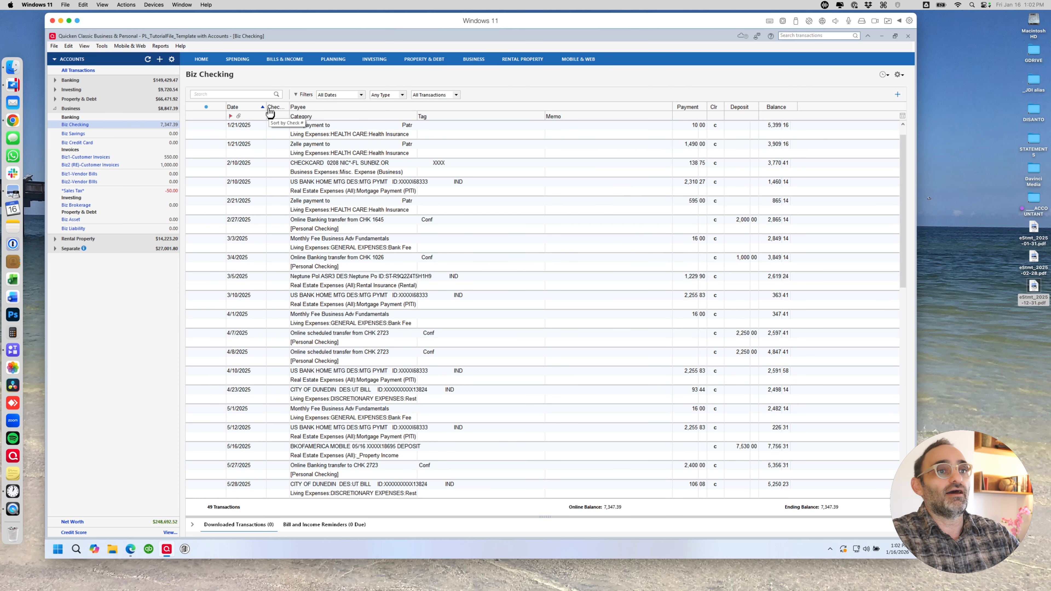
pyautogui.scroll(1, 355, 152)
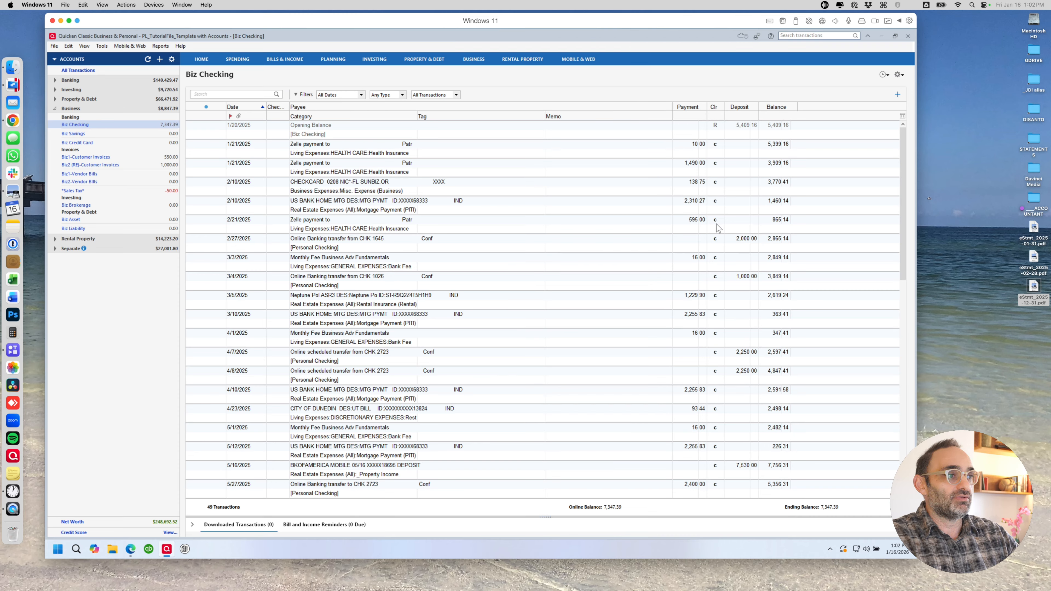
# - Hide the Cleared column in the Biz Checking register and show it again
pyautogui.click(905, 117)
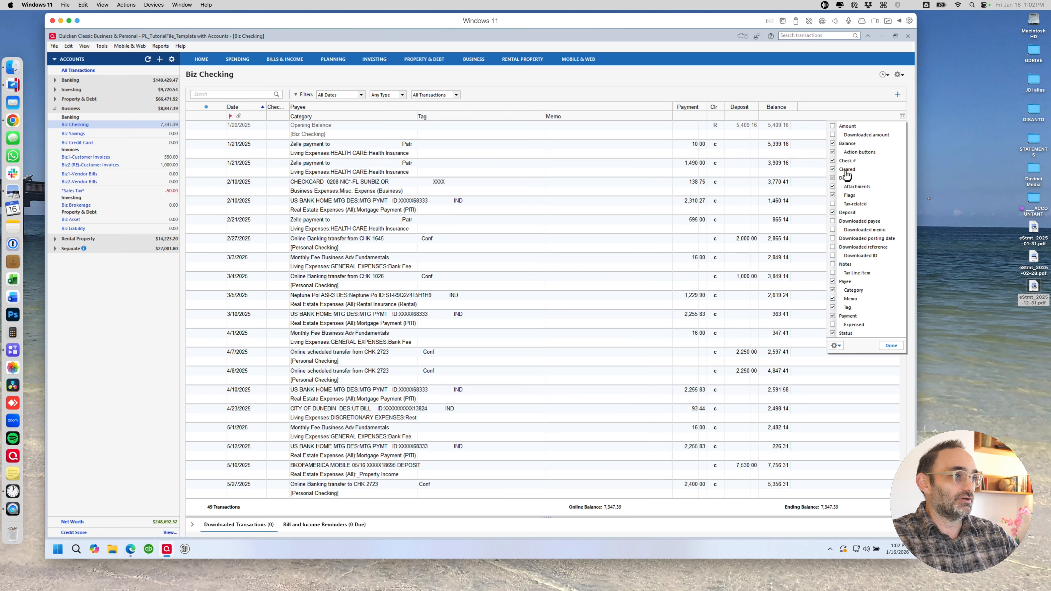
pyautogui.click(832, 170)
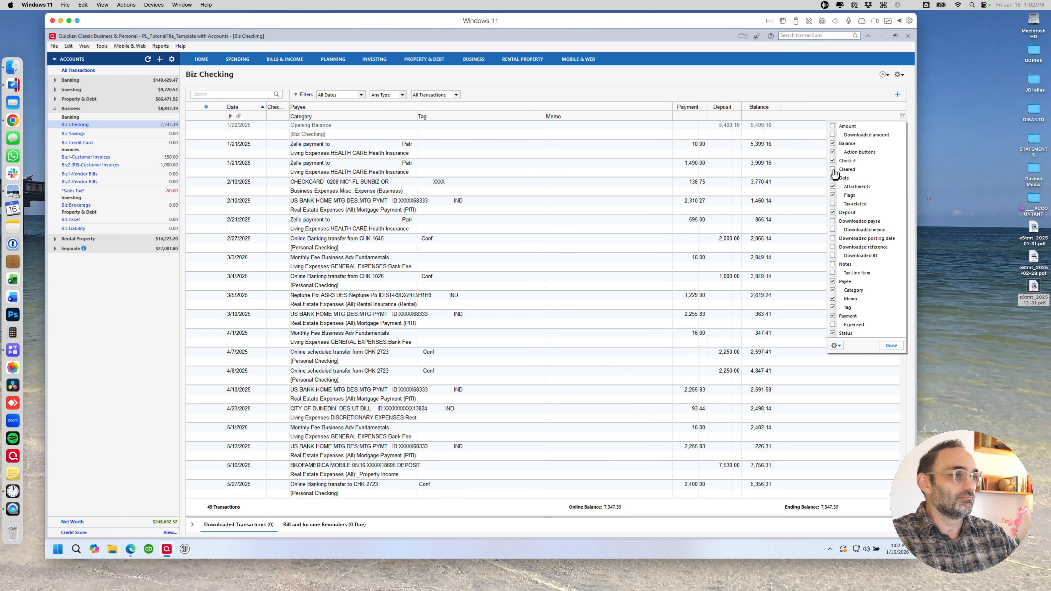
pyautogui.click(833, 169)
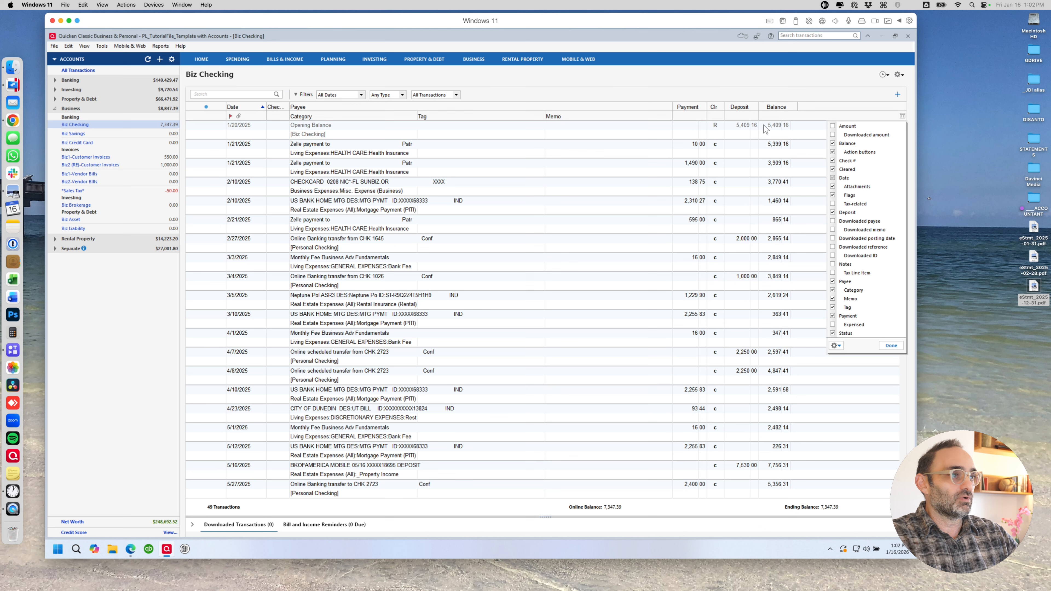
pyautogui.click(874, 114)
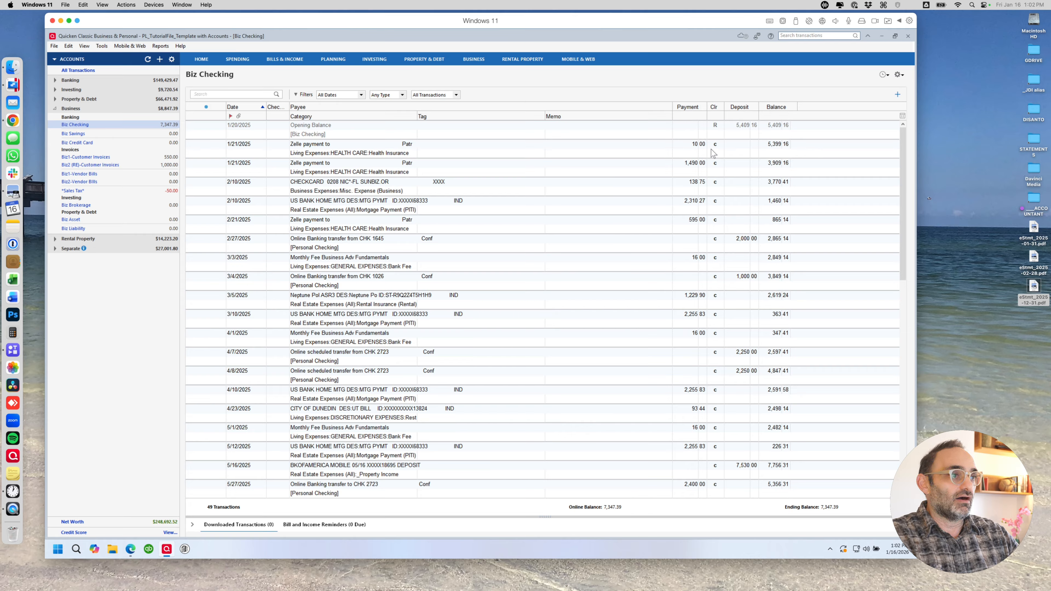
# - Enter a new Biz Checking transaction dated 1/16/2026 with payee Test and a payment of 100
pyautogui.scroll(-10, 720, 315)
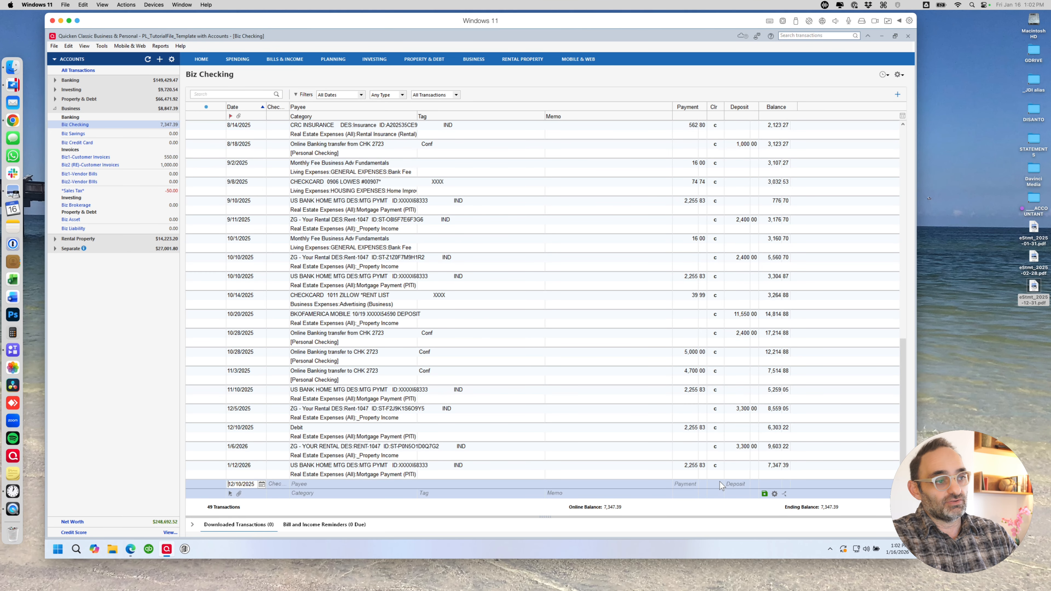
pyautogui.scroll(10, 749, 331)
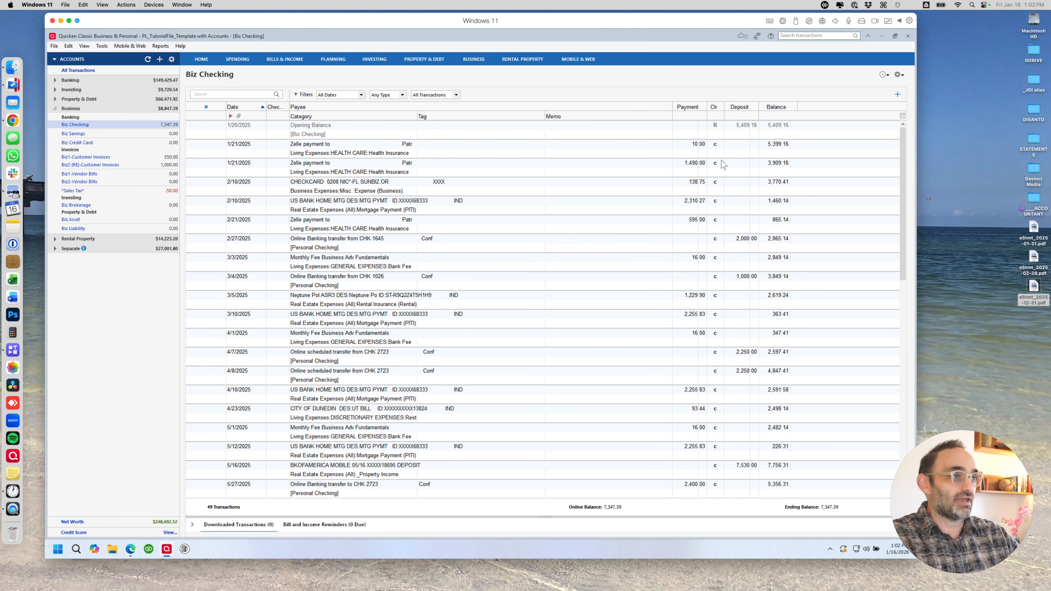
pyautogui.scroll(-10, 722, 277)
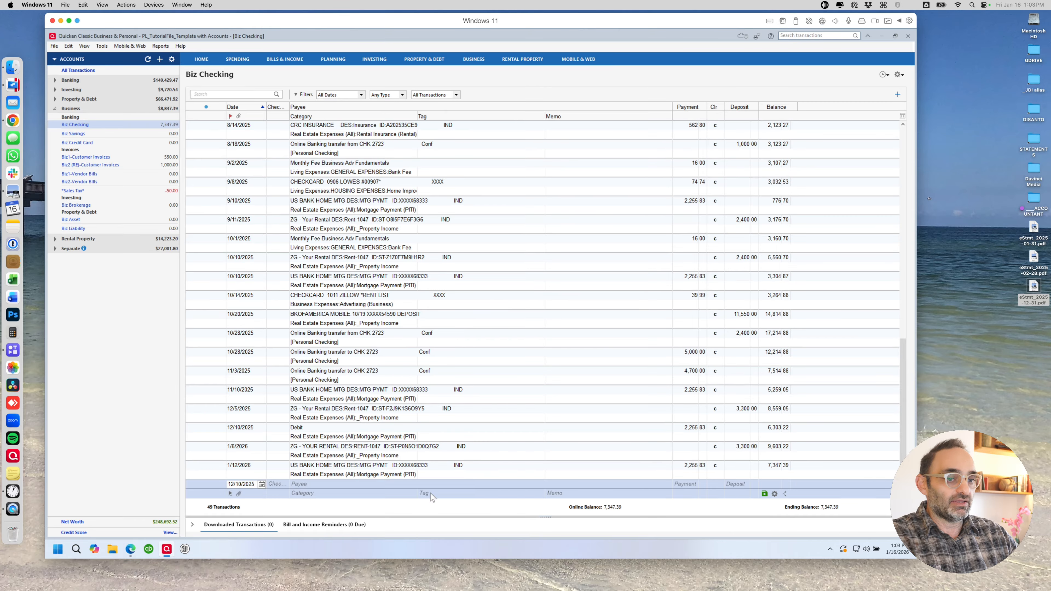
pyautogui.click(261, 483)
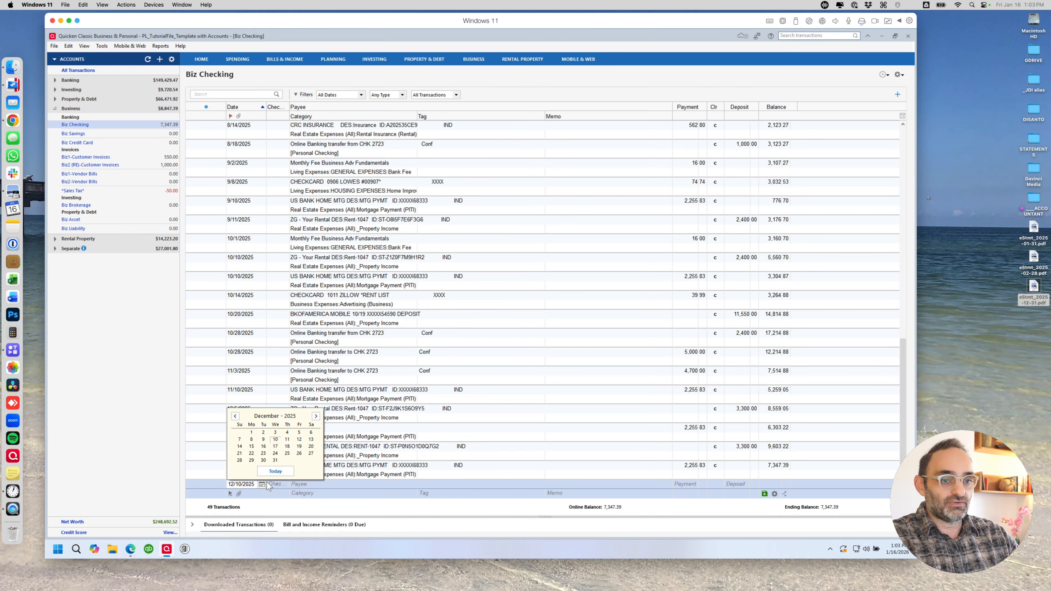
pyautogui.click(317, 419)
pyautogui.click(306, 456)
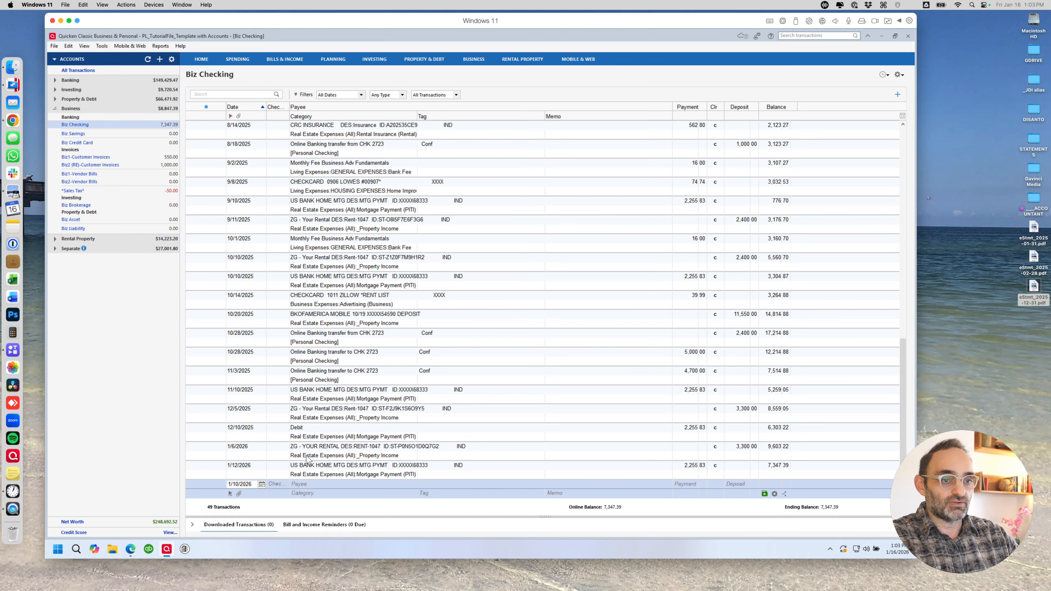
pyautogui.press('t')
pyautogui.click(308, 484)
pyautogui.write('Test')
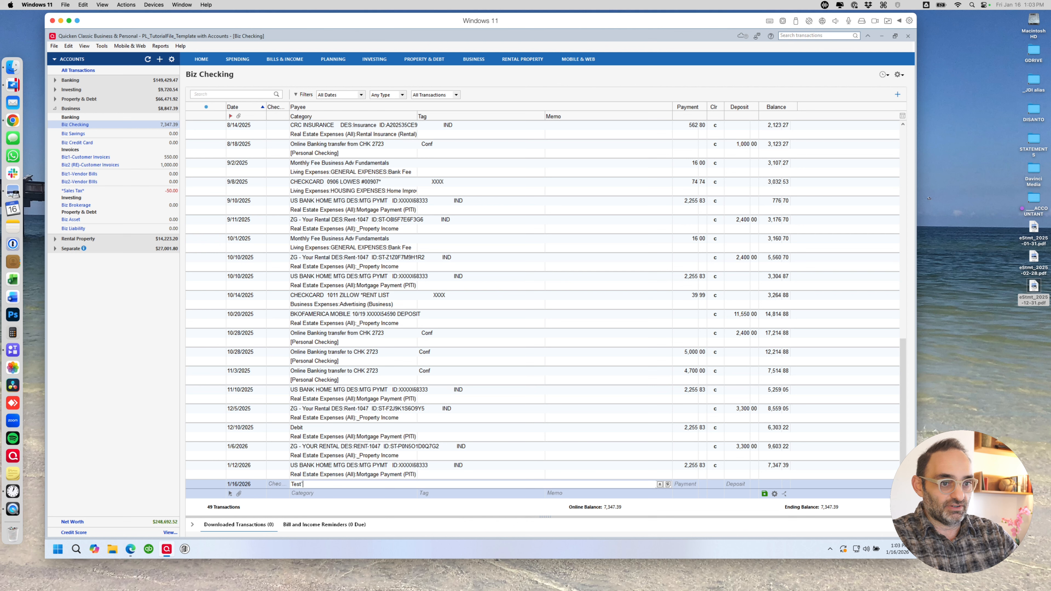
pyautogui.press('Tab')
pyautogui.write('10')
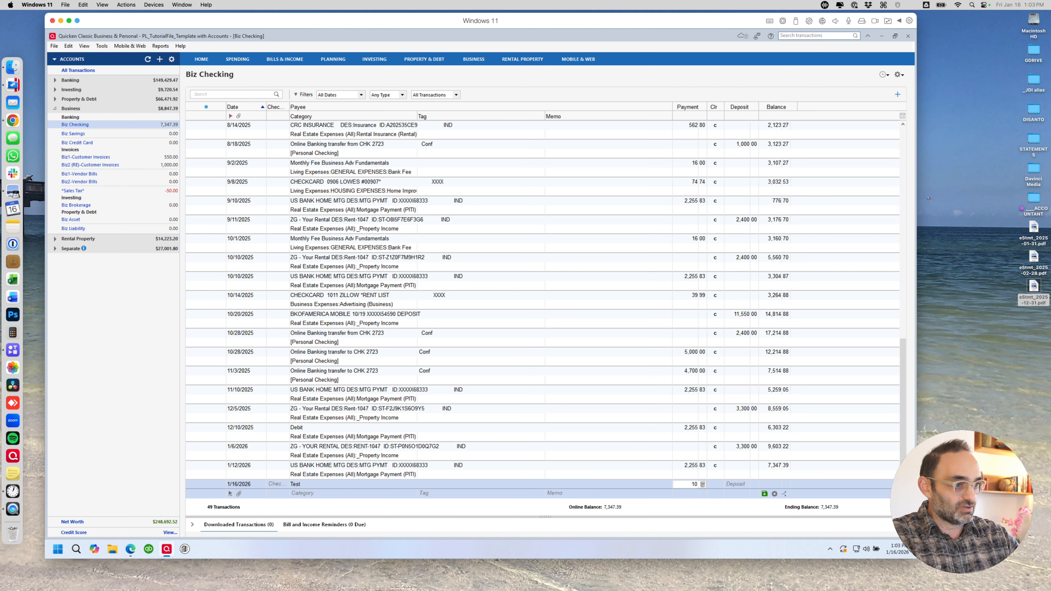
pyautogui.write('0')
pyautogui.press('Return')
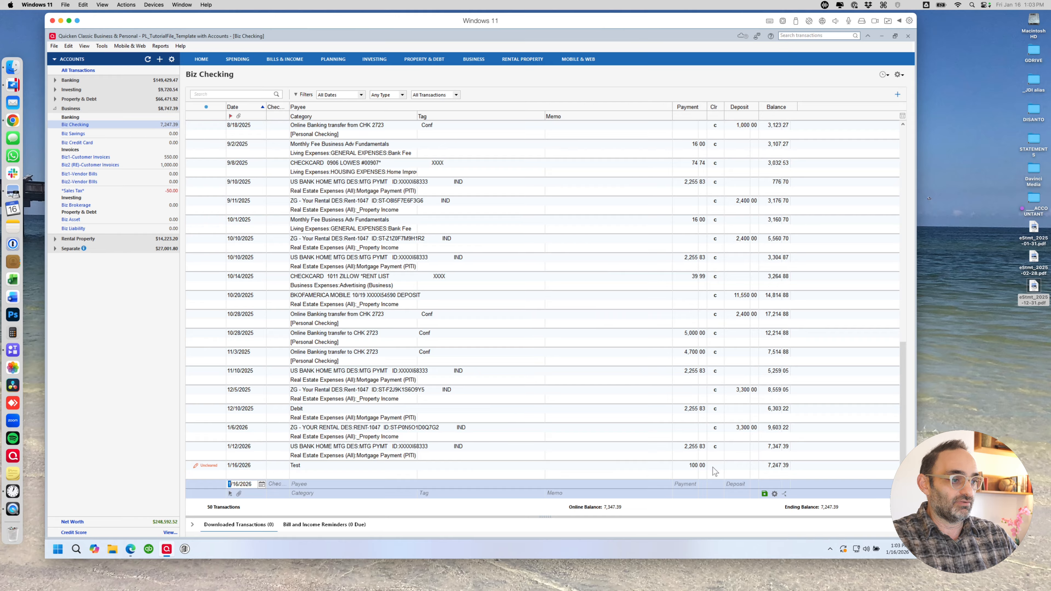
# - Delete the Test transaction from the Biz Checking register
pyautogui.rightClick(589, 472)
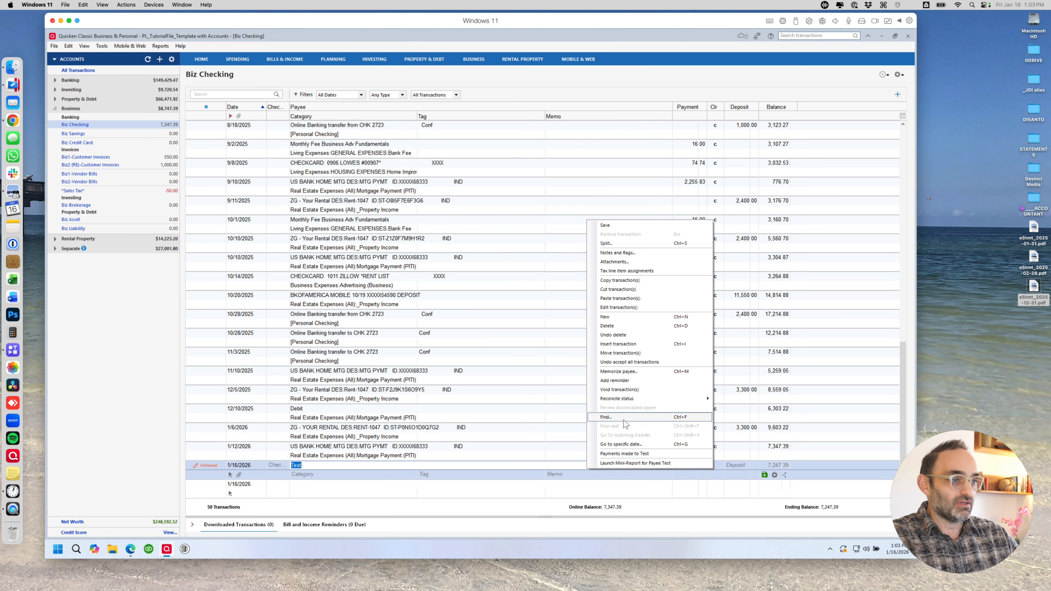
pyautogui.click(620, 326)
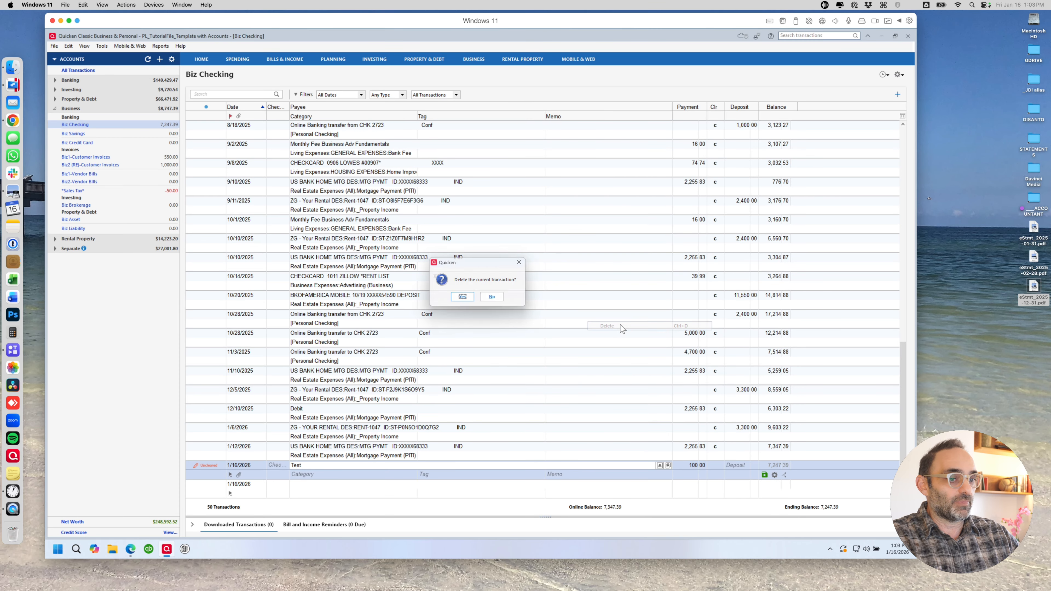
pyautogui.click(467, 306)
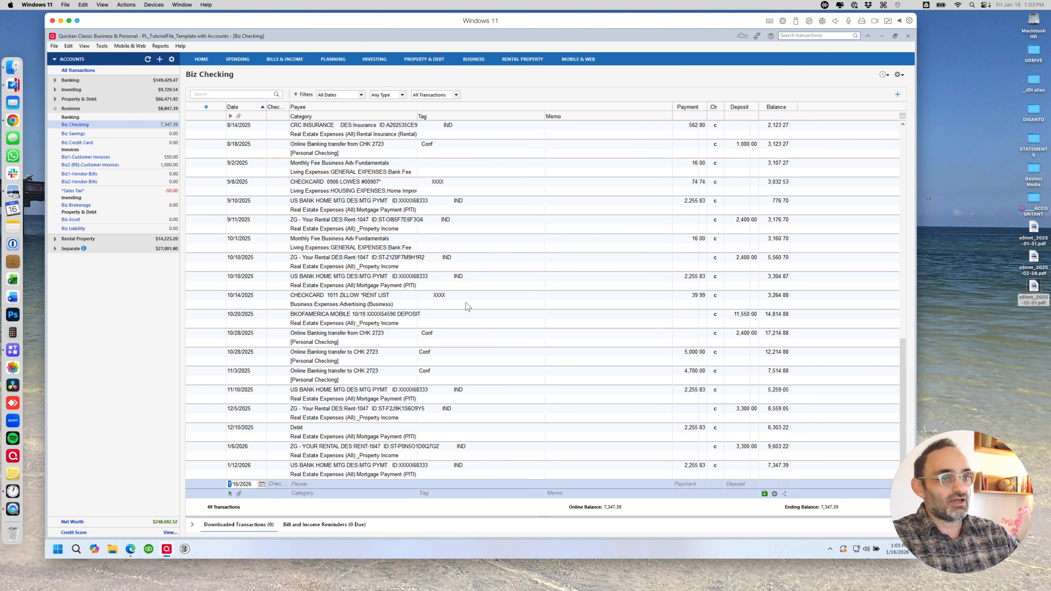
pyautogui.scroll(10, 470, 310)
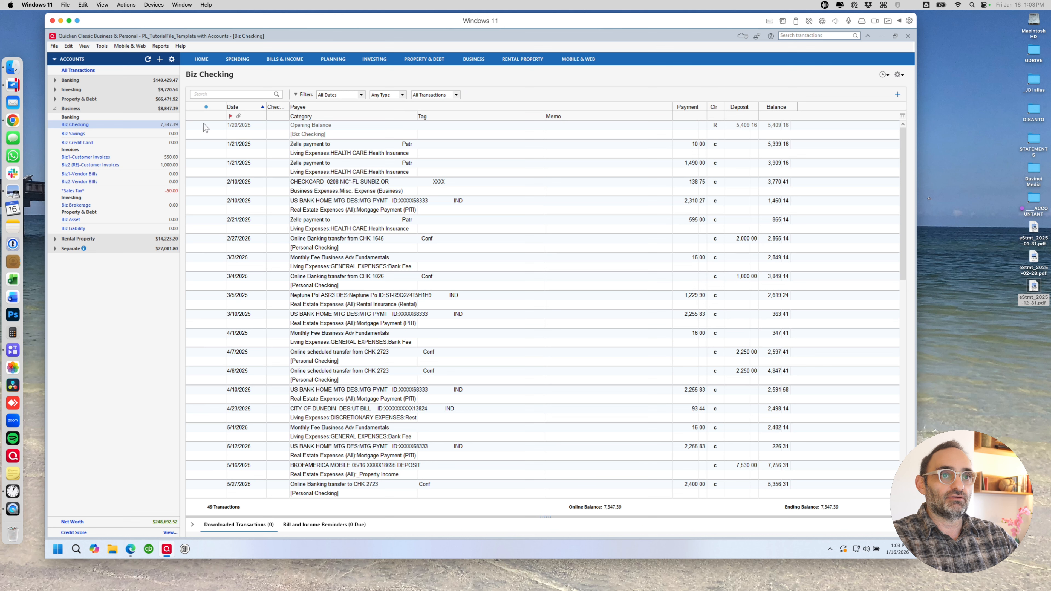
pyautogui.click(897, 74)
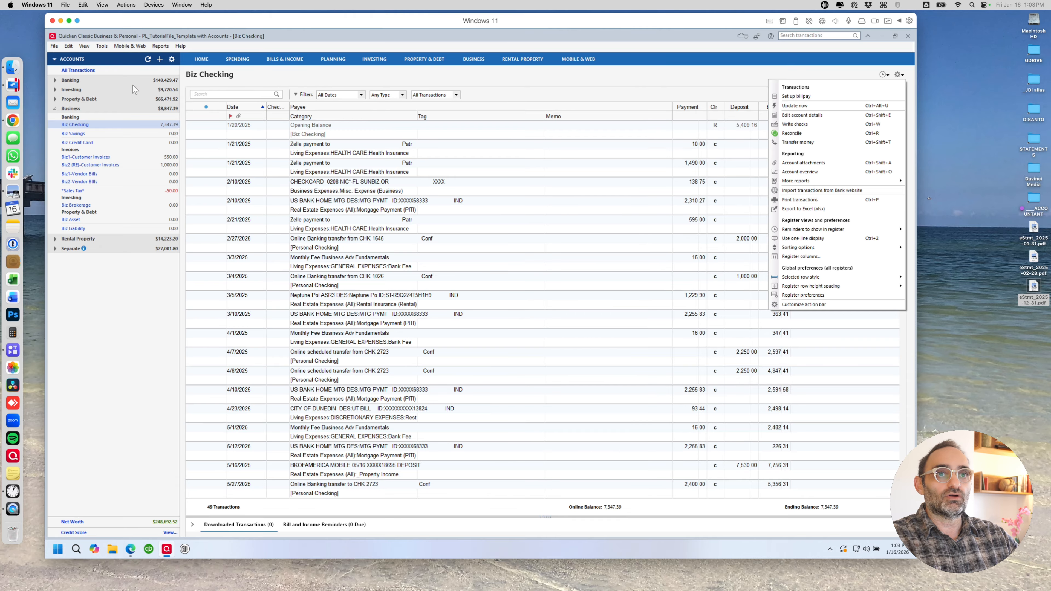
pyautogui.click(102, 46)
pyautogui.click(102, 46)
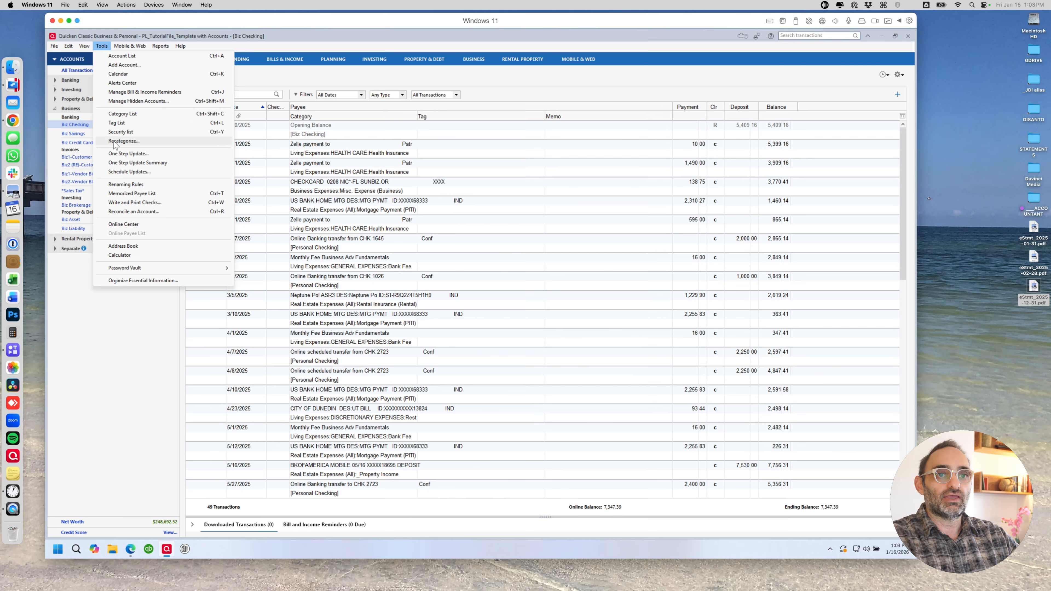
pyautogui.click(135, 203)
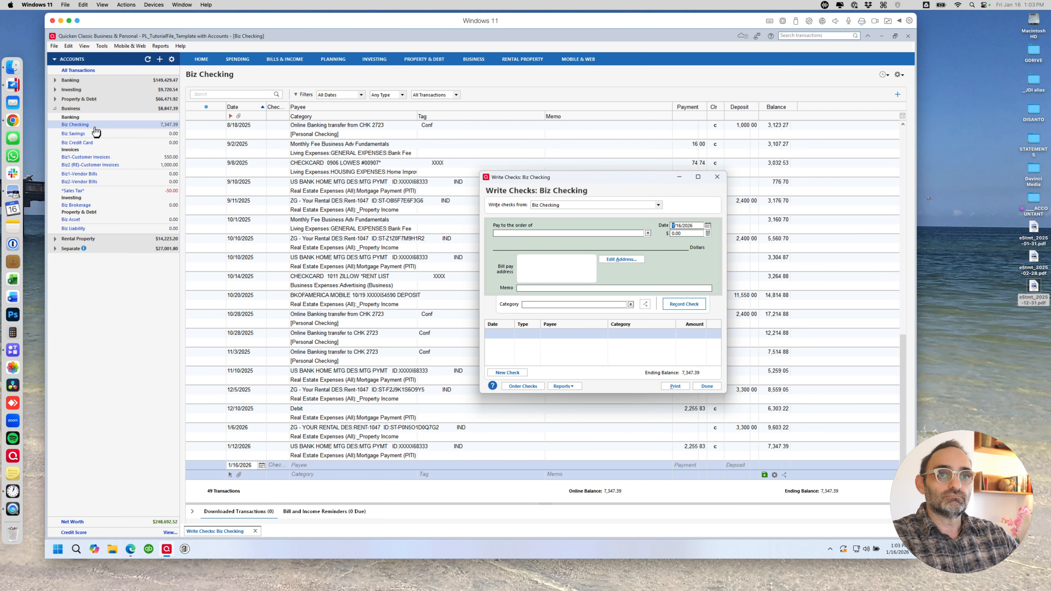
pyautogui.click(717, 177)
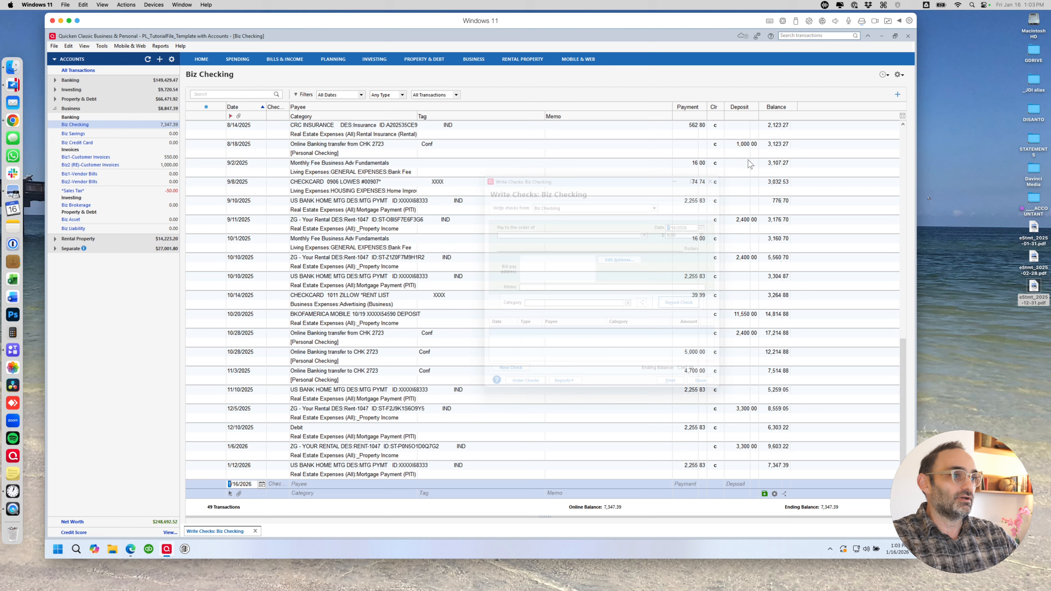
# - Start a reconciliation of the Biz Checking account
pyautogui.click(901, 76)
pyautogui.click(808, 135)
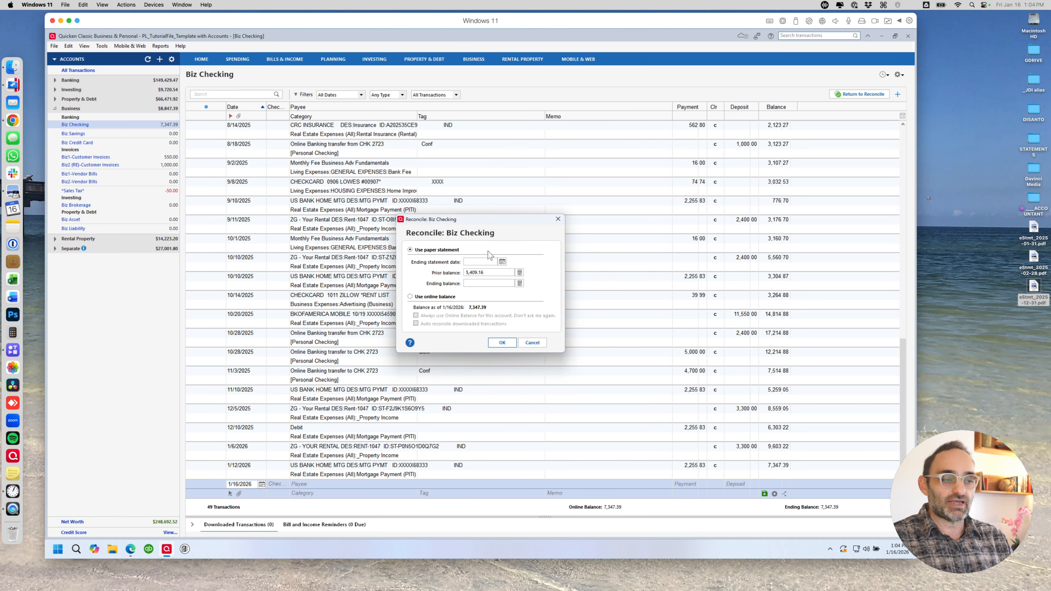
# - Open the statements eStmt_2025-01-31.pdf, eStmt_2025-02-28.pdf and eStmt_2025-12-31.pdf in Preview and place them beside the reconcile dialog
pyautogui.doubleClick(1030, 227)
pyautogui.doubleClick(1032, 257)
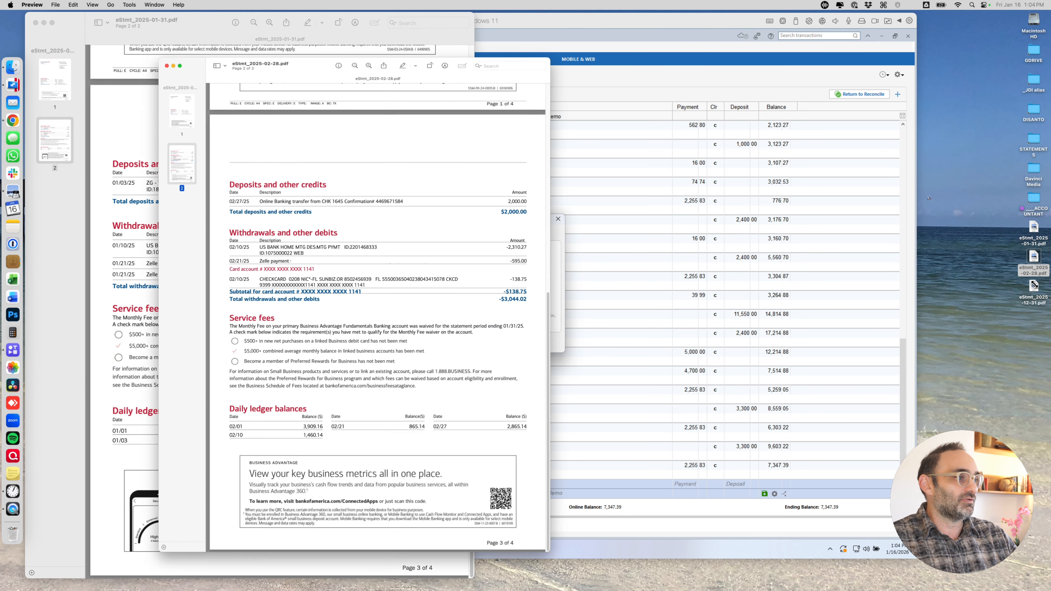
pyautogui.doubleClick(1033, 286)
pyautogui.moveTo(178, 35); pyautogui.dragTo(709, 41)
pyautogui.moveTo(136, 39); pyautogui.dragTo(714, 39)
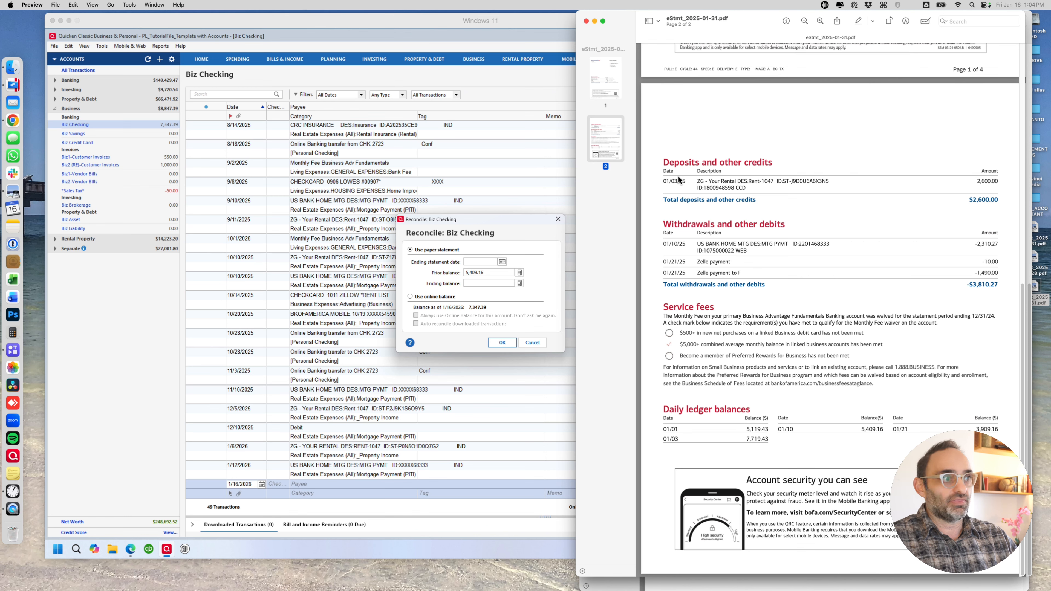
# - Examine the January 2025 statement's account summary and mark the ending balance date, January 31, 2025
pyautogui.scroll(10, 770, 187)
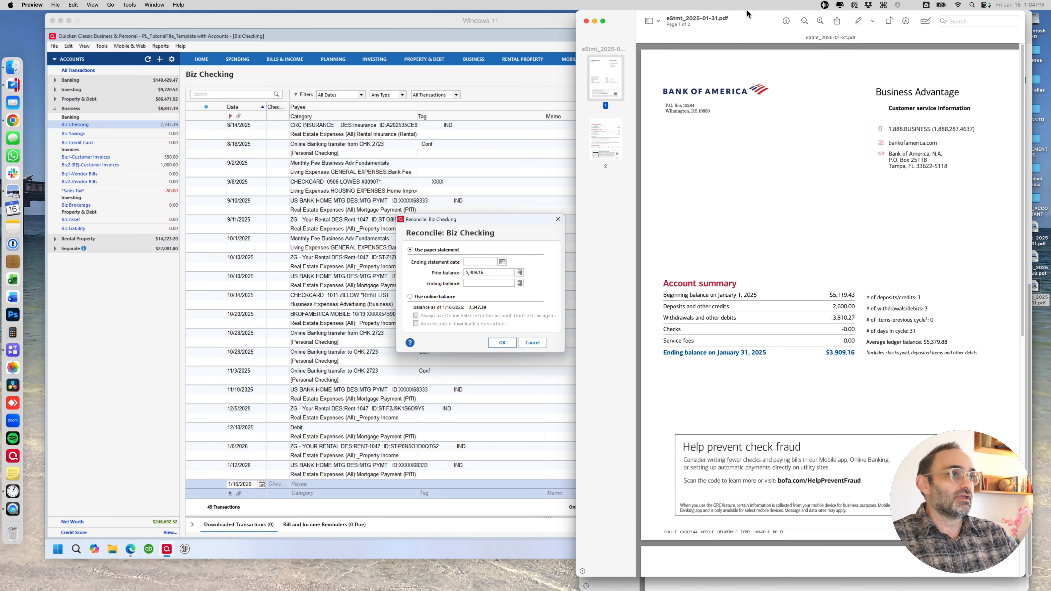
pyautogui.moveTo(754, 22); pyautogui.dragTo(748, 22)
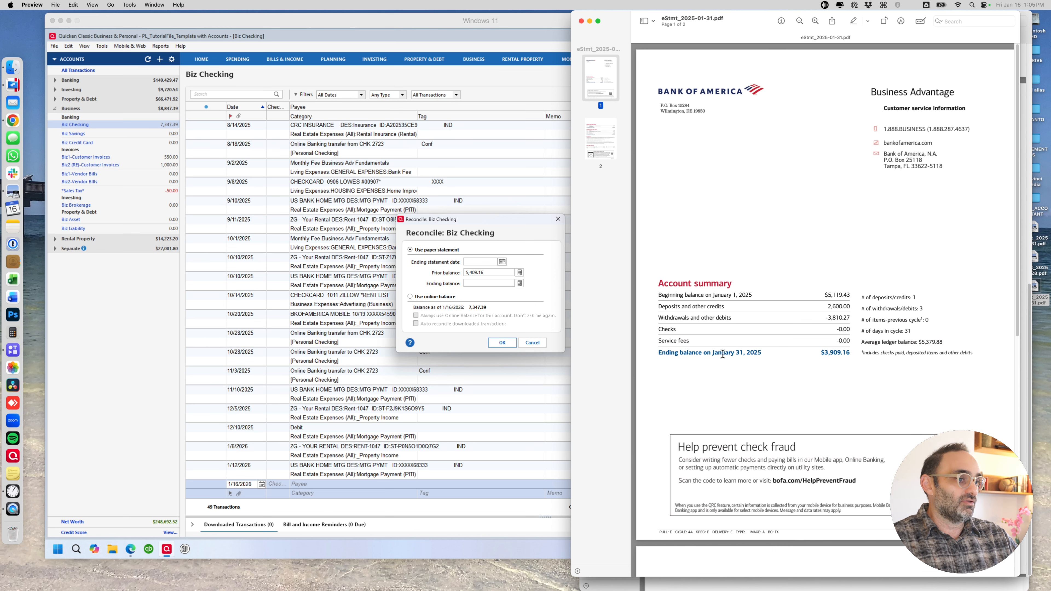
pyautogui.moveTo(712, 352); pyautogui.dragTo(766, 353)
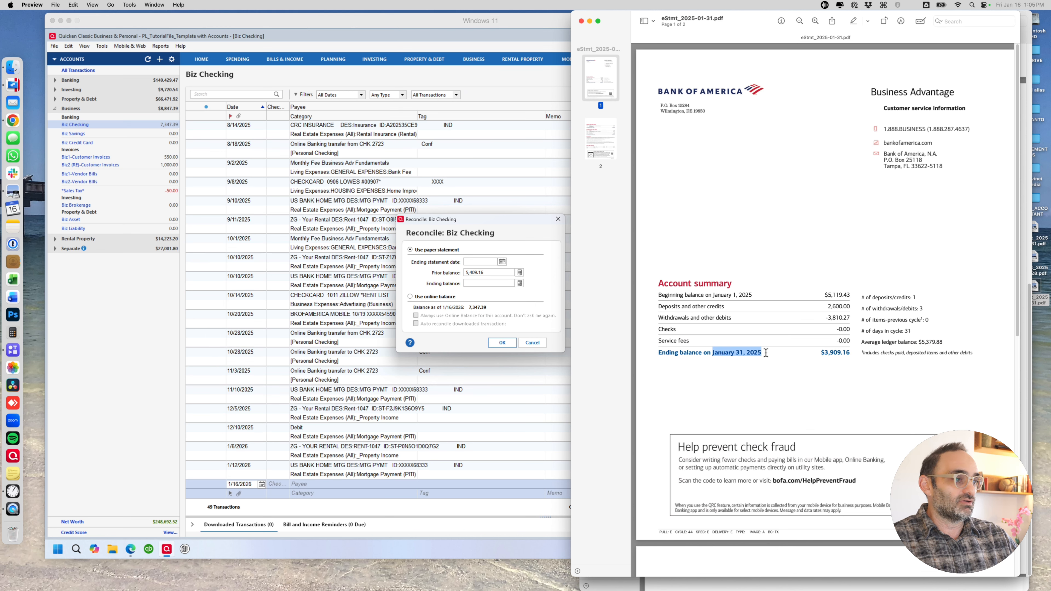
# - Return to Quicken, move the reconcile dialog aside and cancel the Biz Checking reconciliation
pyautogui.click(487, 213)
pyautogui.moveTo(481, 221); pyautogui.dragTo(417, 184)
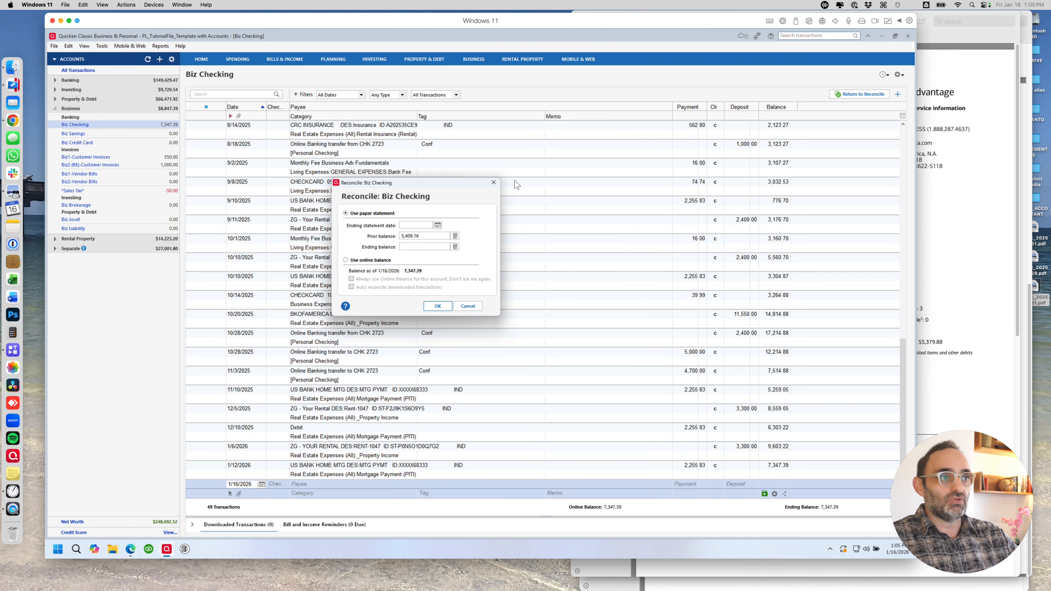
pyautogui.click(467, 306)
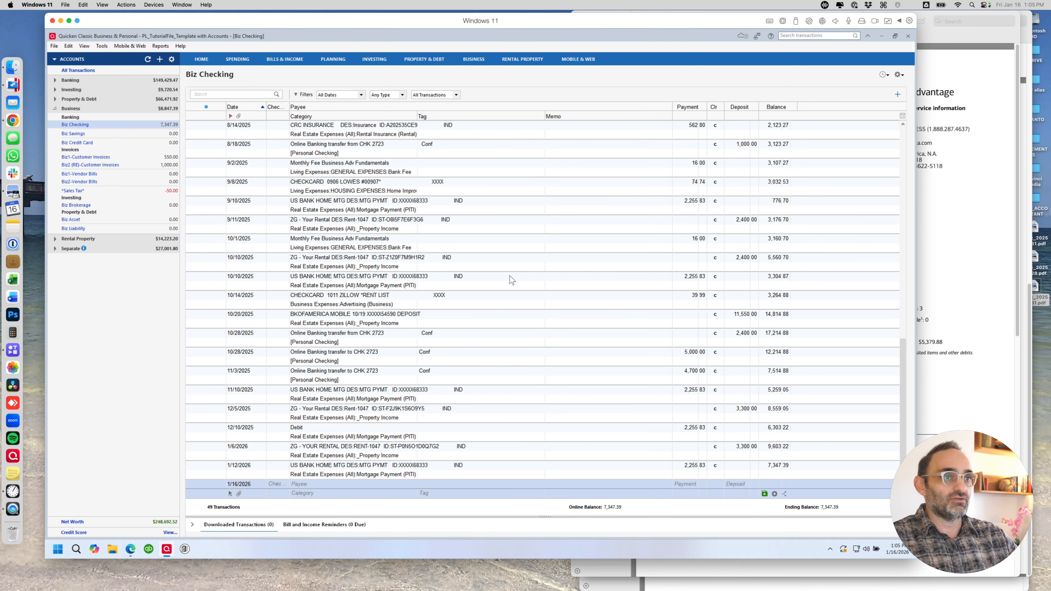
pyautogui.scroll(15, 537, 290)
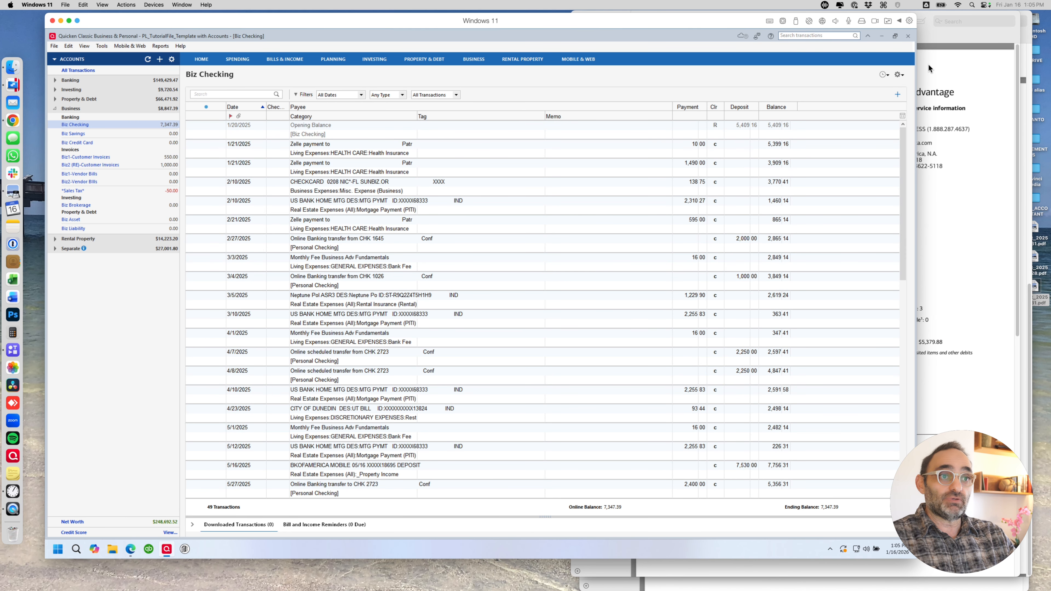
pyautogui.click(899, 75)
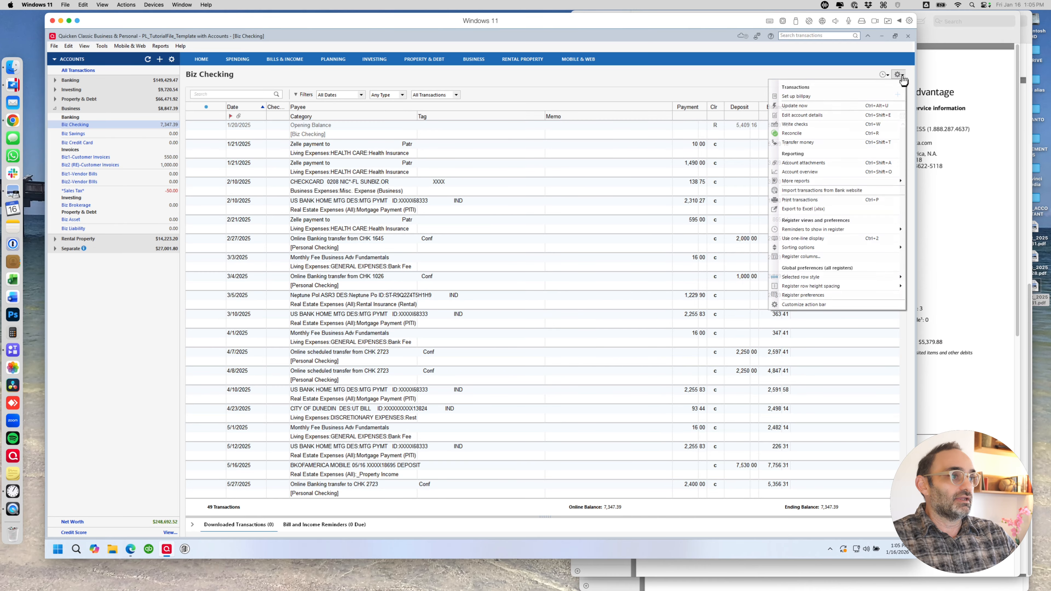
pyautogui.click(799, 133)
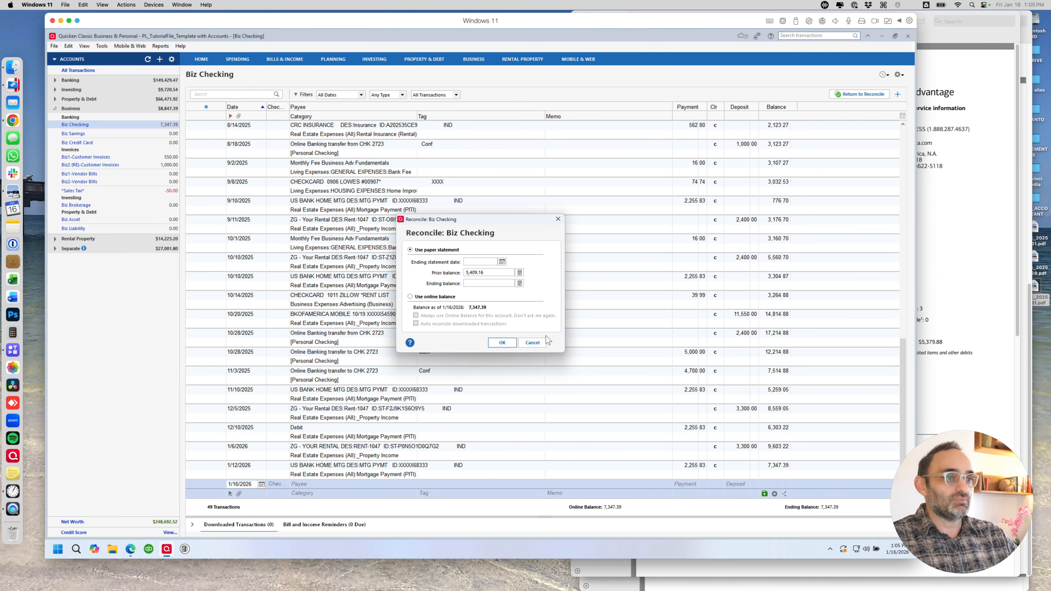
pyautogui.click(541, 350)
pyautogui.scroll(10, 698, 137)
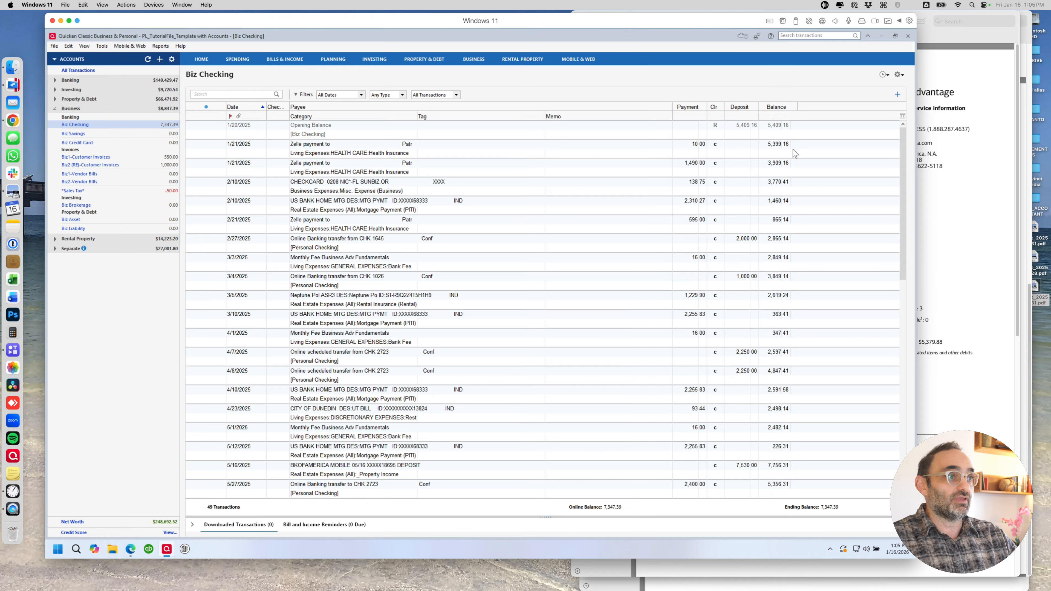
# - Start a reconciliation of Biz Checking, switch to the January 2025 statement in Preview and copy its ending balance, 3,909.16
pyautogui.click(899, 75)
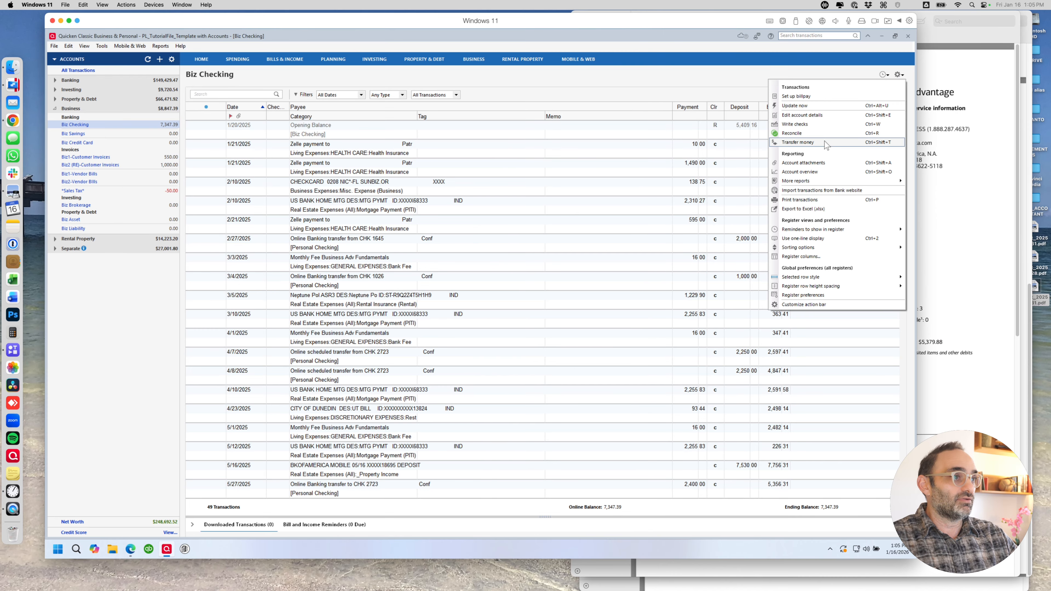
pyautogui.click(810, 138)
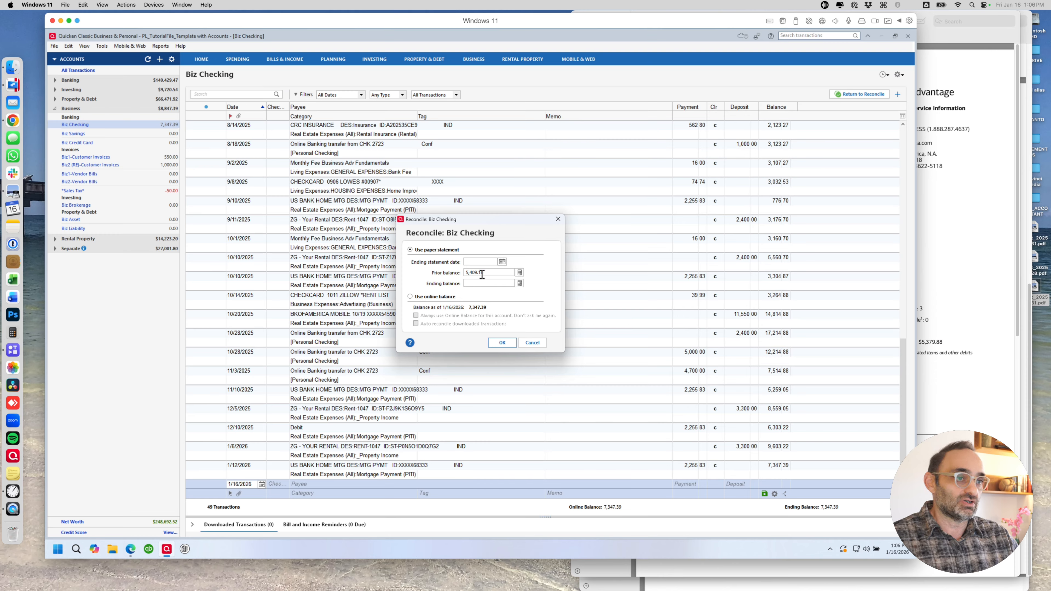
pyautogui.click(972, 247)
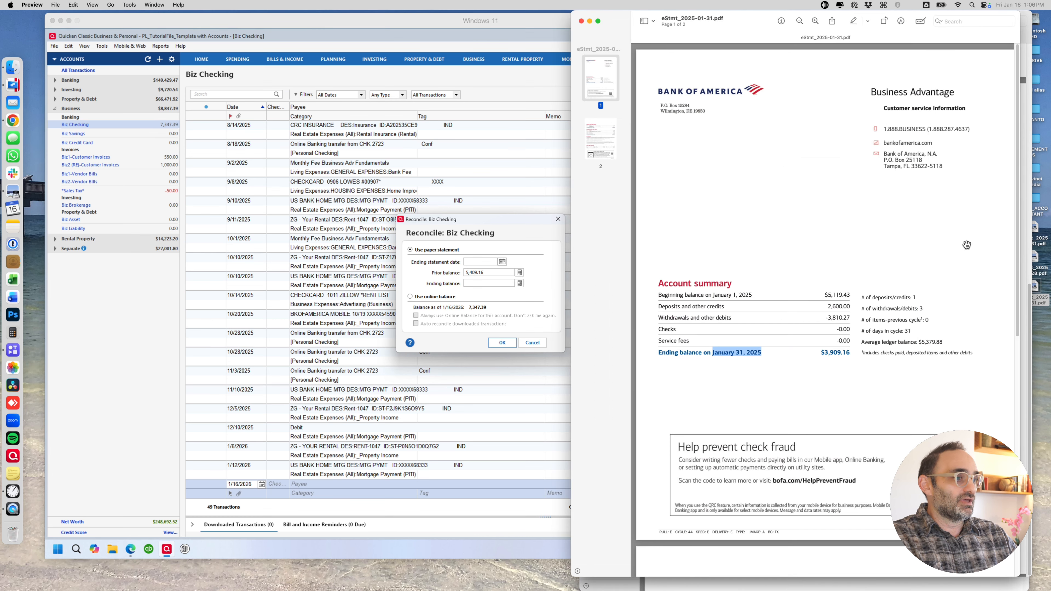
pyautogui.moveTo(822, 352); pyautogui.dragTo(851, 352)
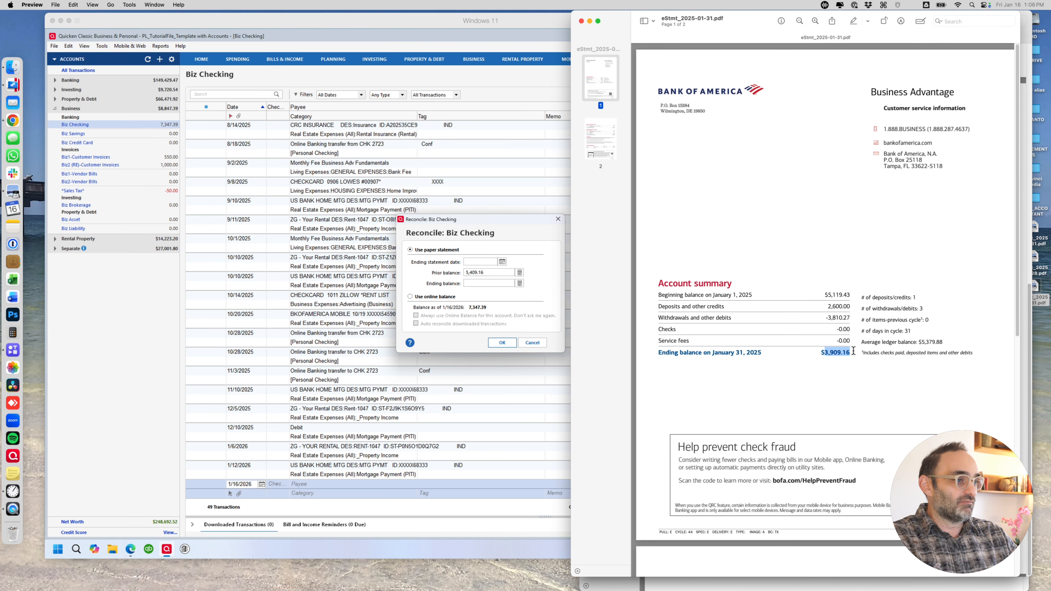
pyautogui.press('super+c')
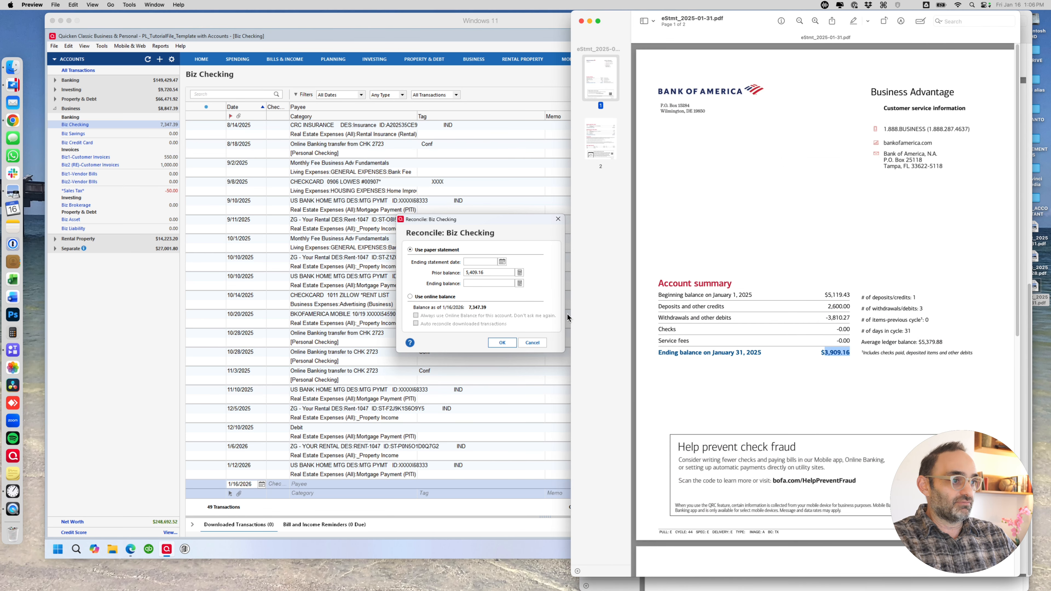
# - Back in Quicken, set the ending statement date to 1/31/2025 and the ending balance to 3,909.16, and continue to the transaction list
pyautogui.click(482, 261)
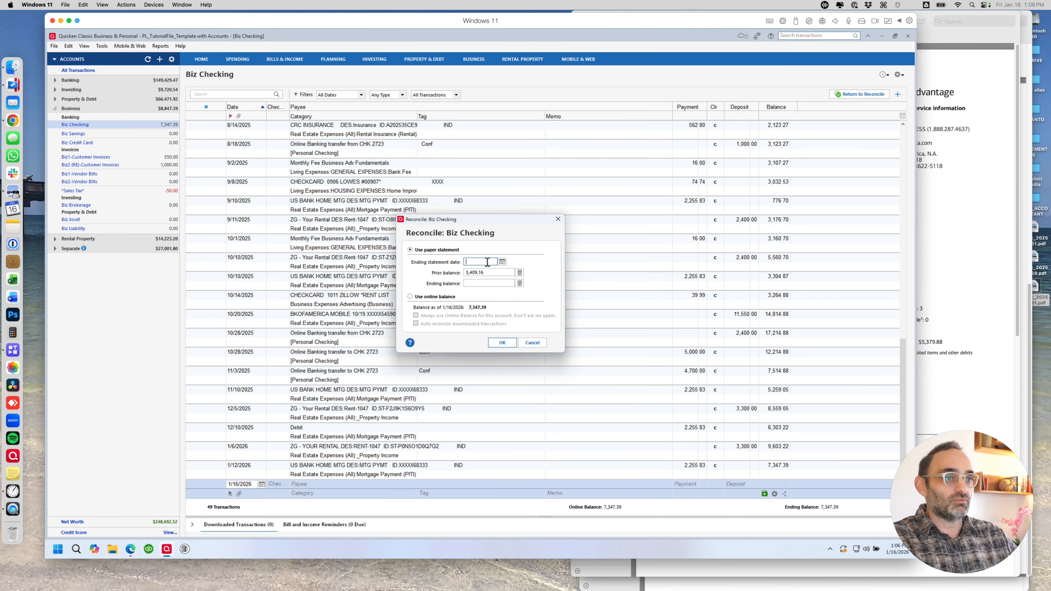
pyautogui.write('1/131')
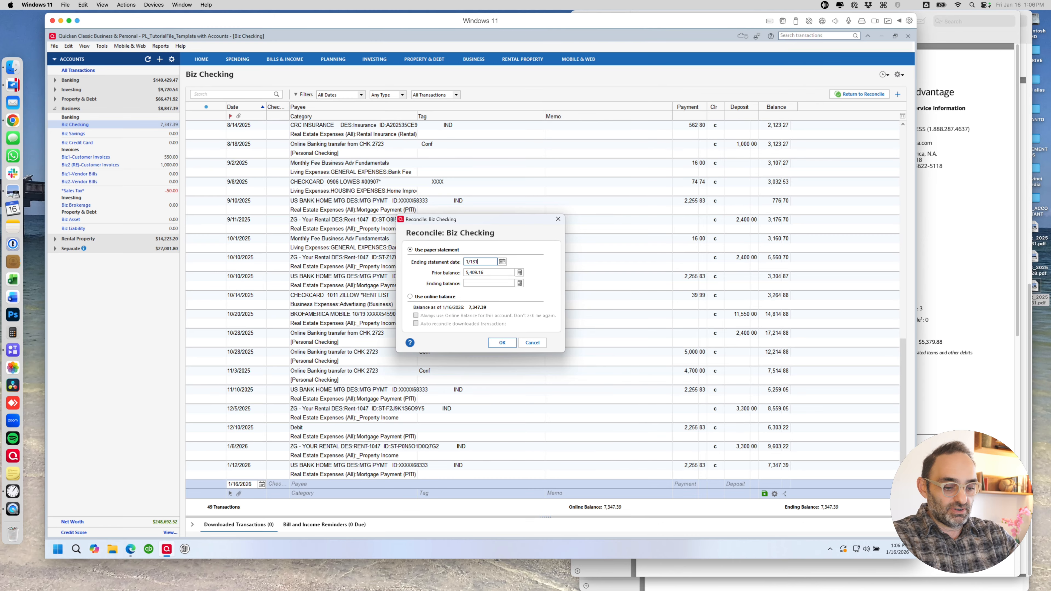
pyautogui.write('25')
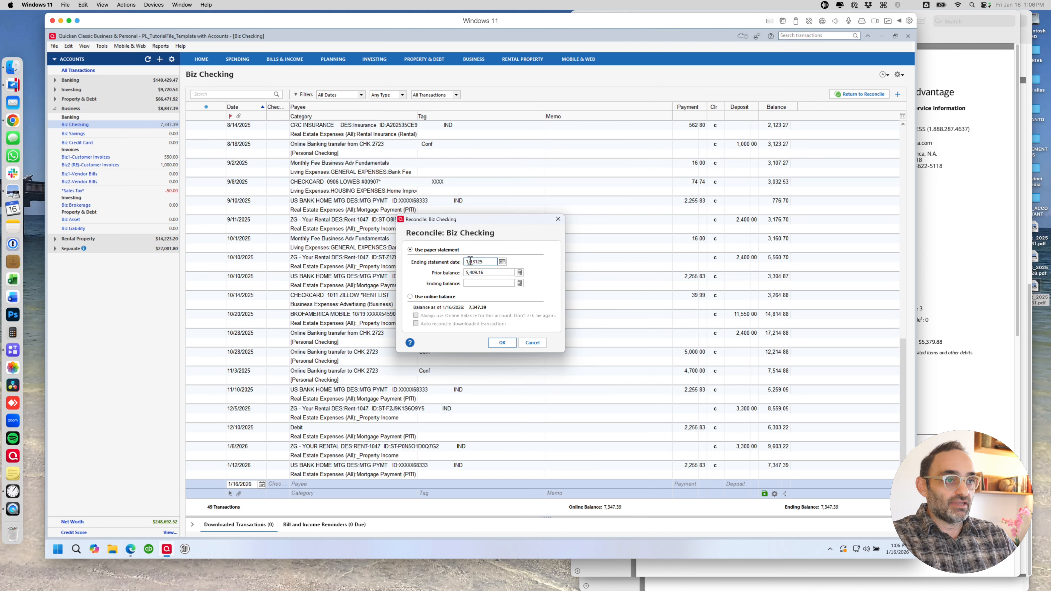
pyautogui.moveTo(467, 262); pyautogui.dragTo(502, 263)
pyautogui.write('1/31/2')
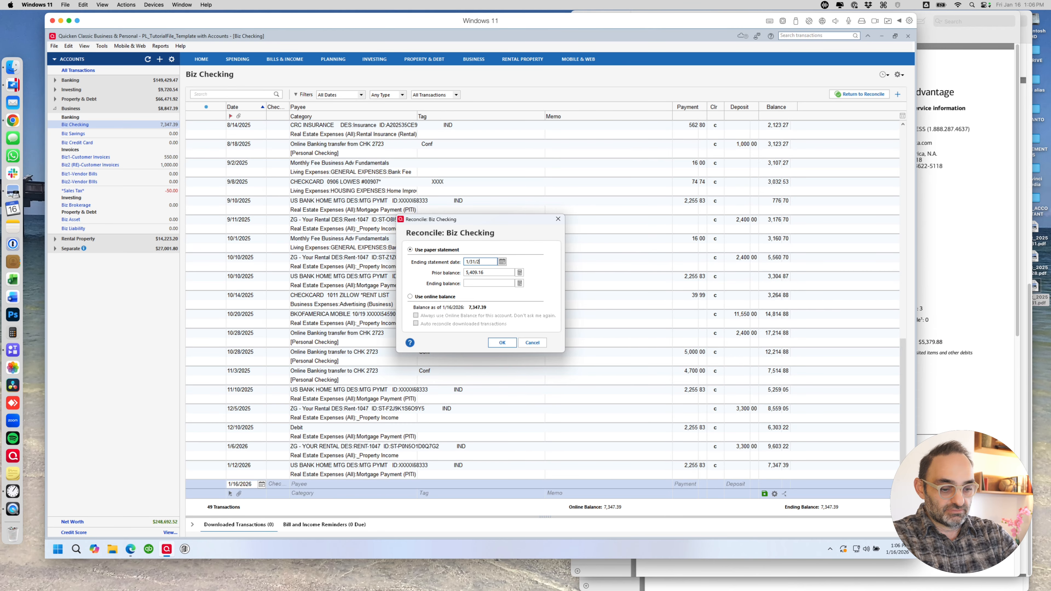
pyautogui.write('025')
pyautogui.press('Tab')
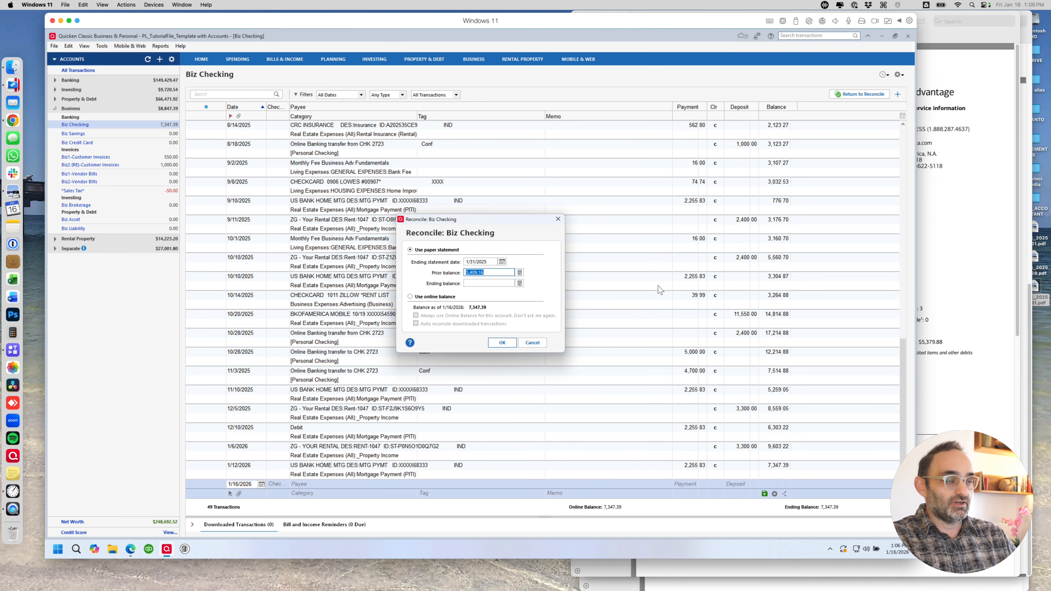
pyautogui.click(468, 284)
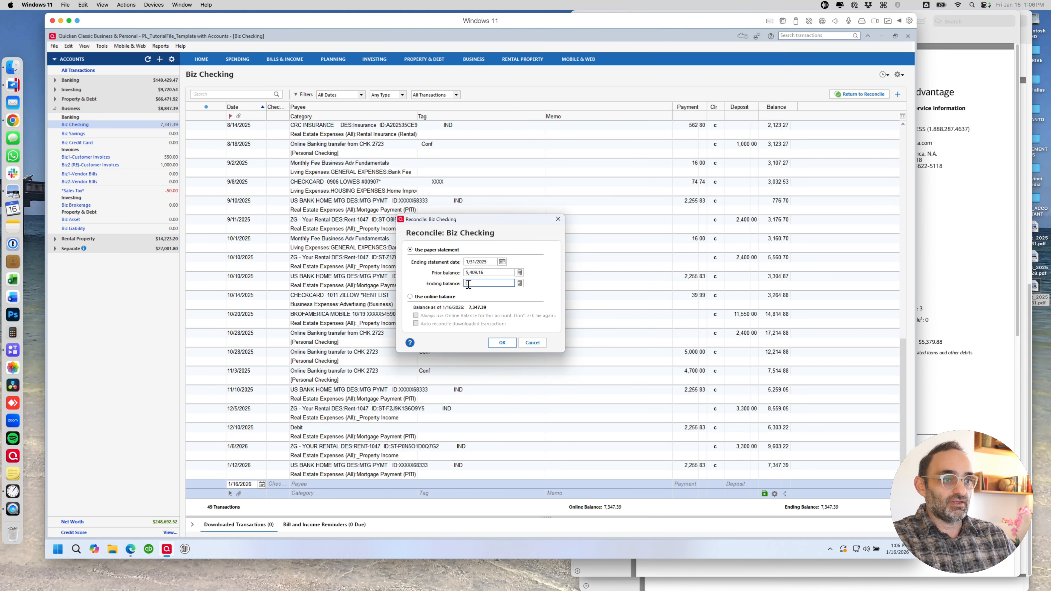
pyautogui.write('3,909.16')
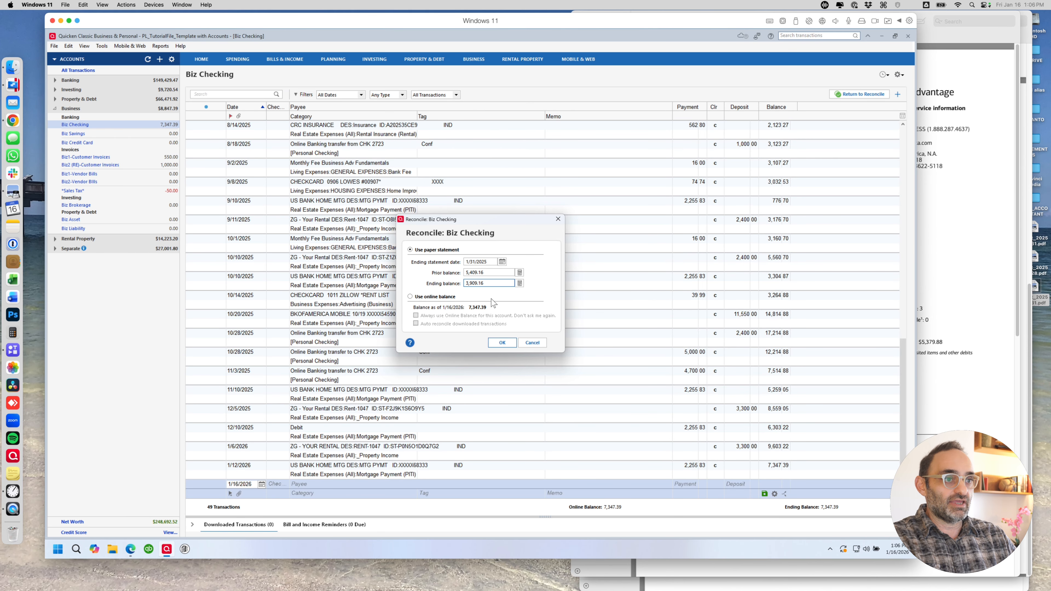
pyautogui.click(502, 344)
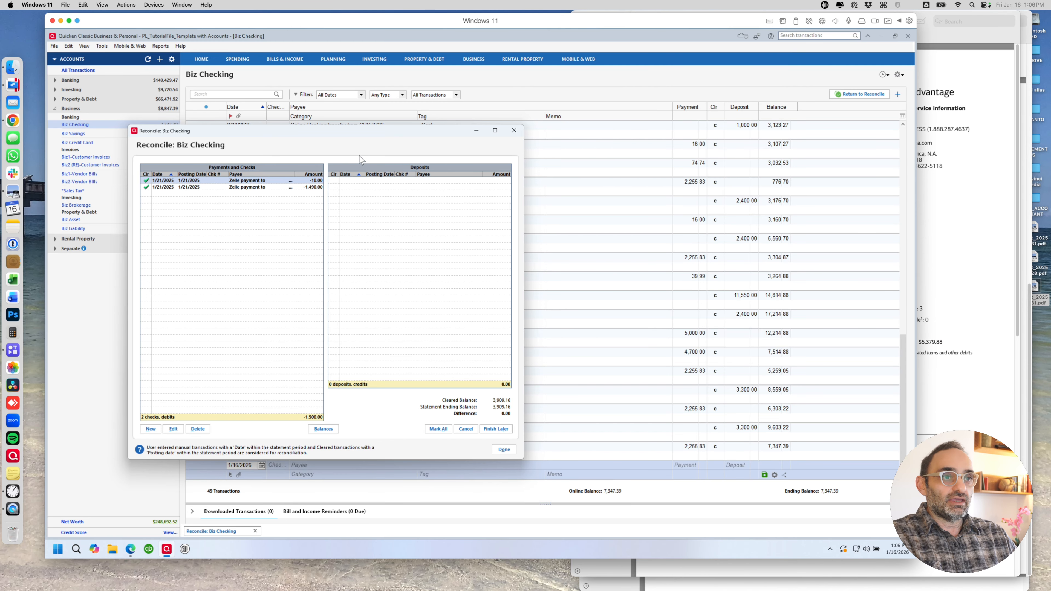
# - Uncheck and recheck the two 1/21/2025 Zelle payments as cleared, and finish the January reconciliation
pyautogui.moveTo(361, 129); pyautogui.dragTo(497, 121)
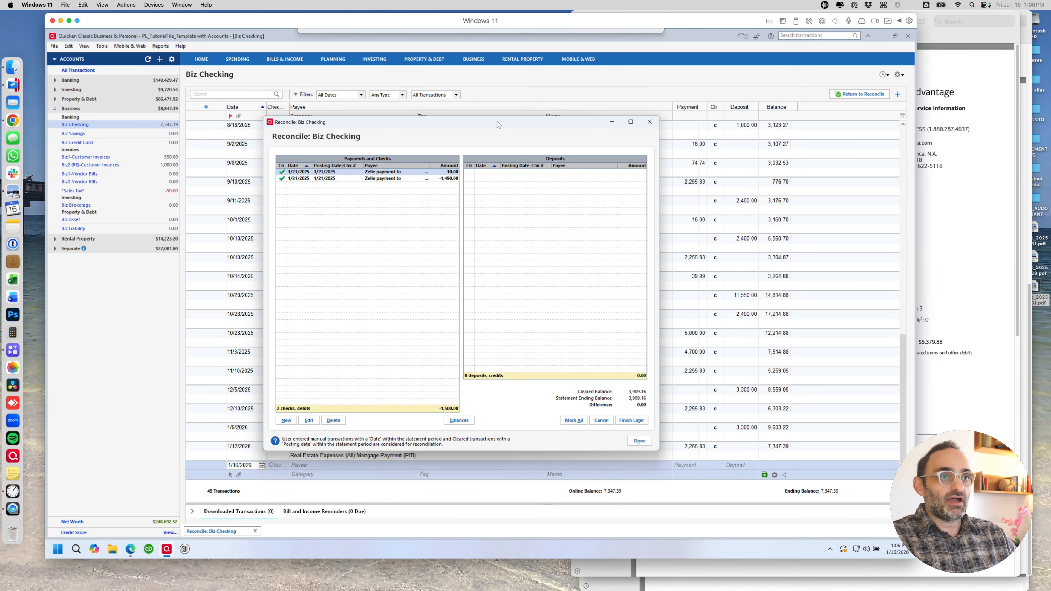
pyautogui.click(281, 172)
pyautogui.click(282, 178)
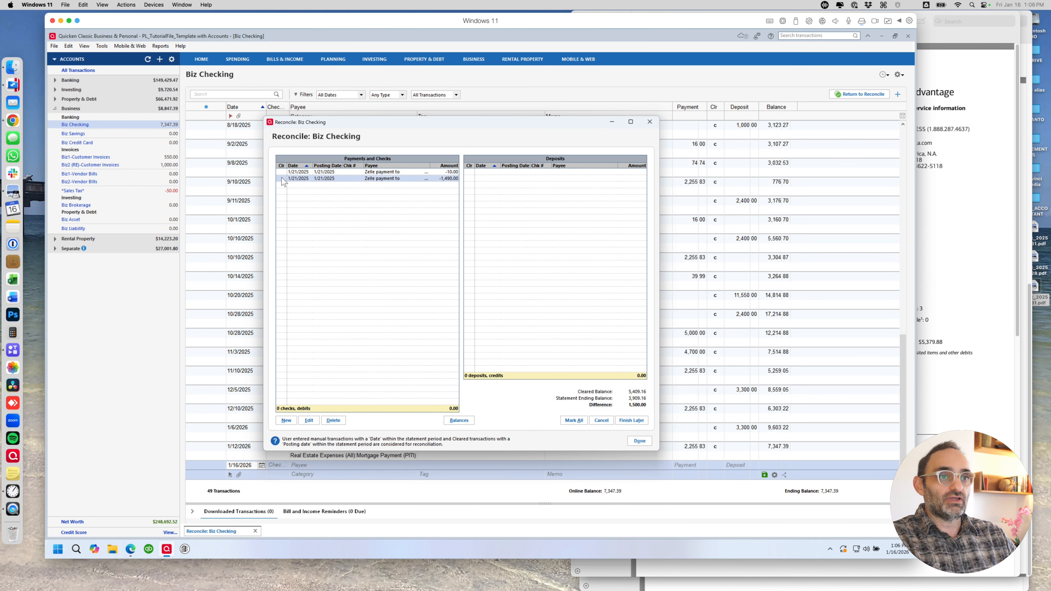
pyautogui.click(282, 178)
pyautogui.click(282, 172)
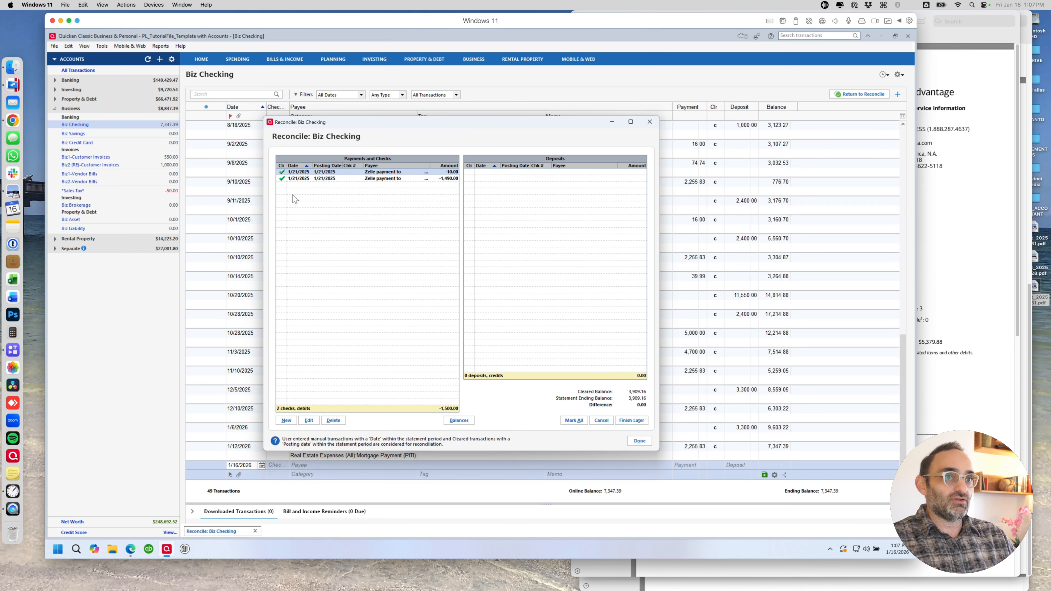
pyautogui.click(281, 178)
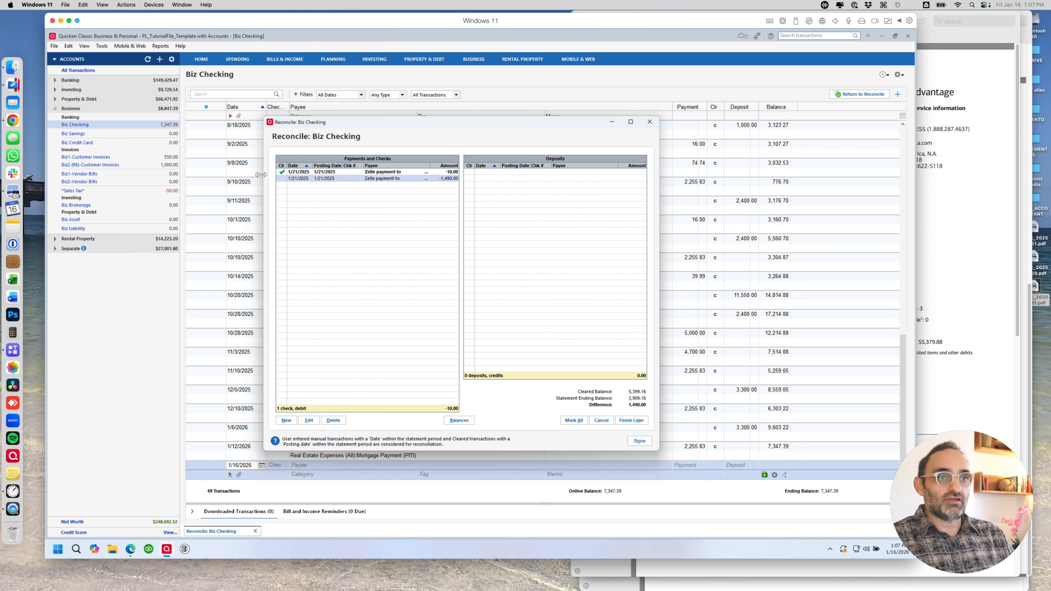
pyautogui.click(282, 179)
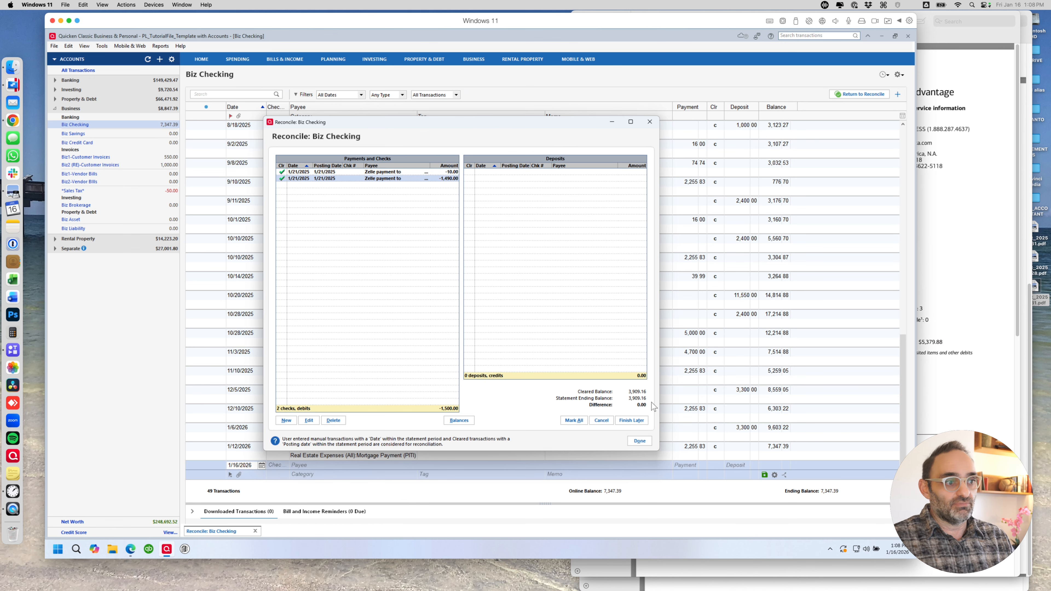
pyautogui.click(640, 441)
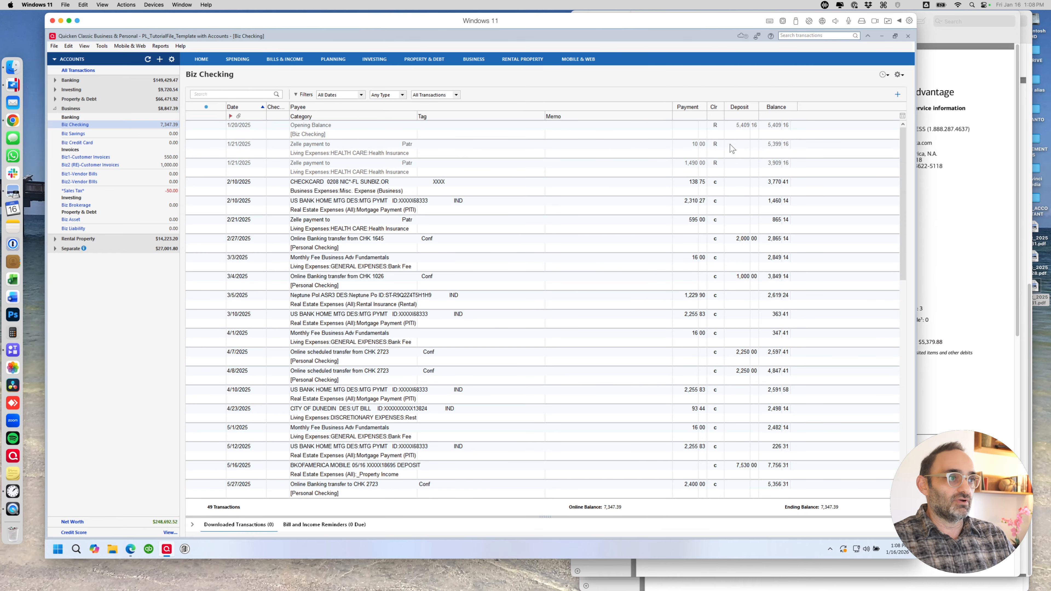
# - Switch to Preview and close the three open bank statements
pyautogui.click(961, 196)
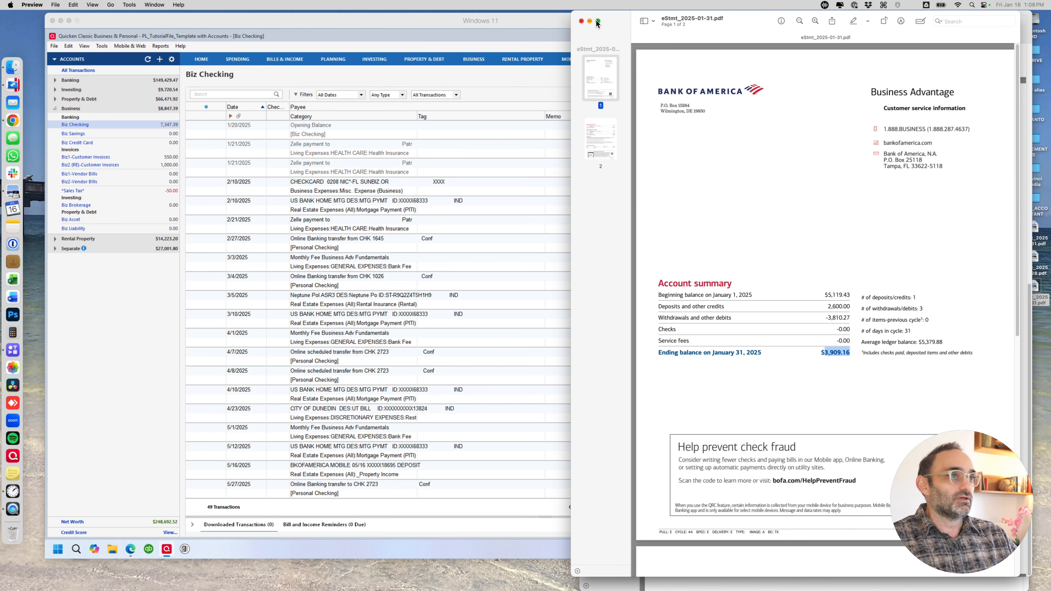
pyautogui.click(586, 26)
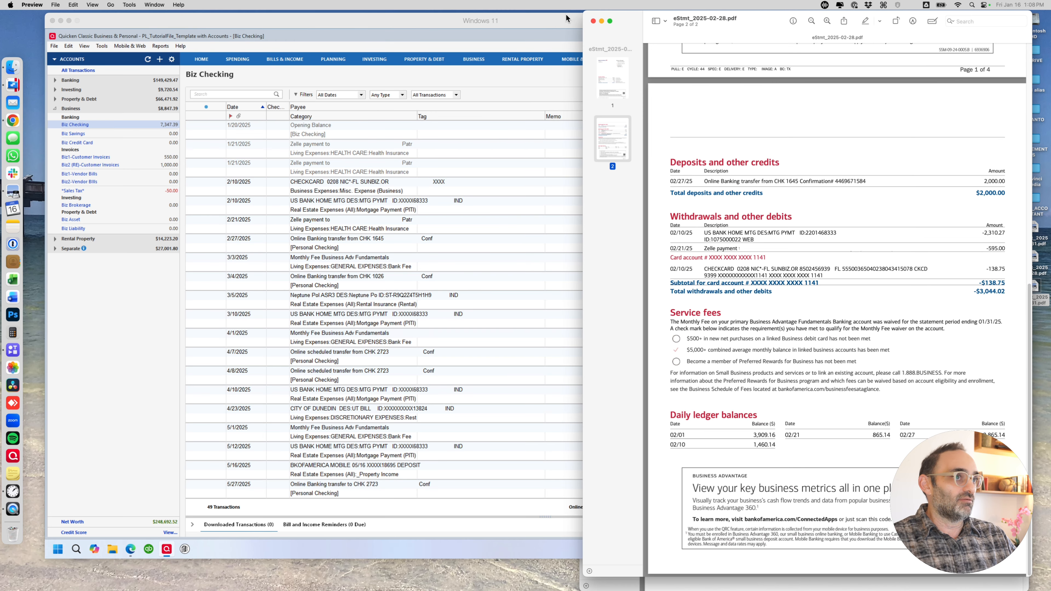
pyautogui.click(593, 21)
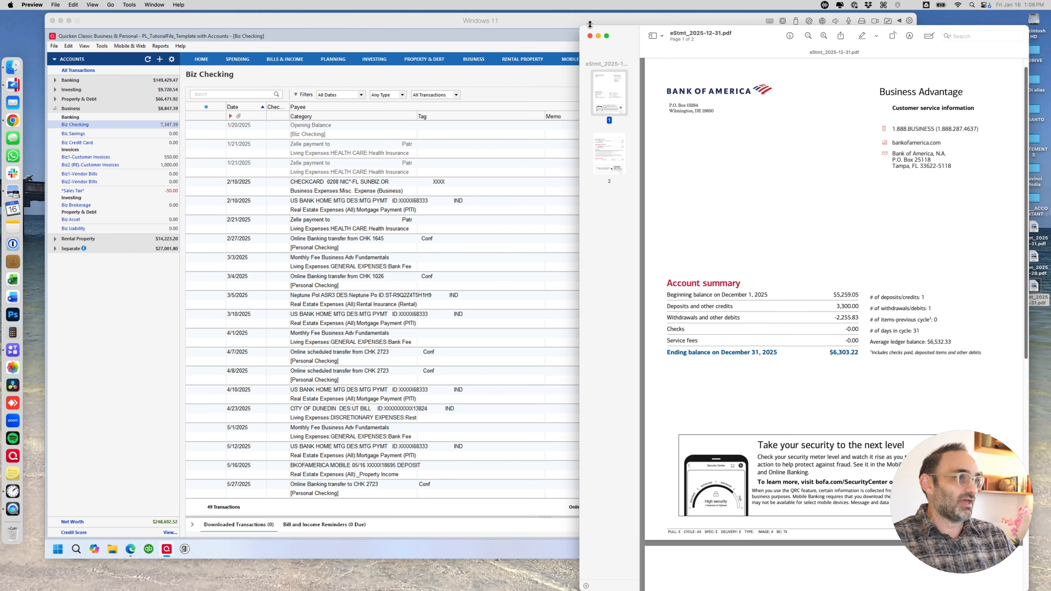
pyautogui.click(590, 36)
# - Open eStmt_2025-02-28.pdf beside the register and copy its February 28, 2025 ending balance, 2,865.14
pyautogui.doubleClick(1032, 255)
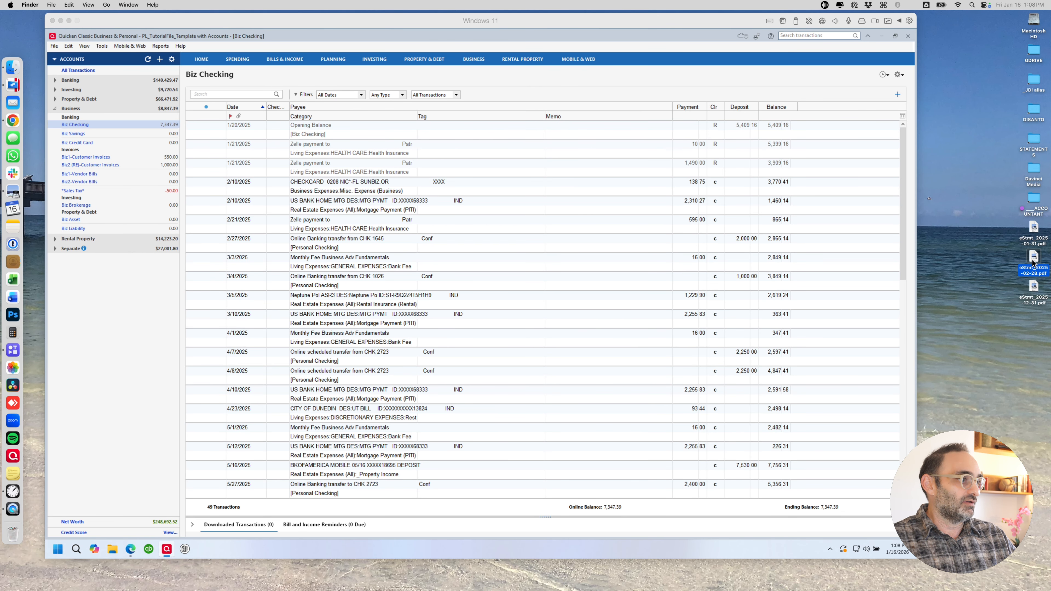
pyautogui.moveTo(210, 27); pyautogui.dragTo(760, 39)
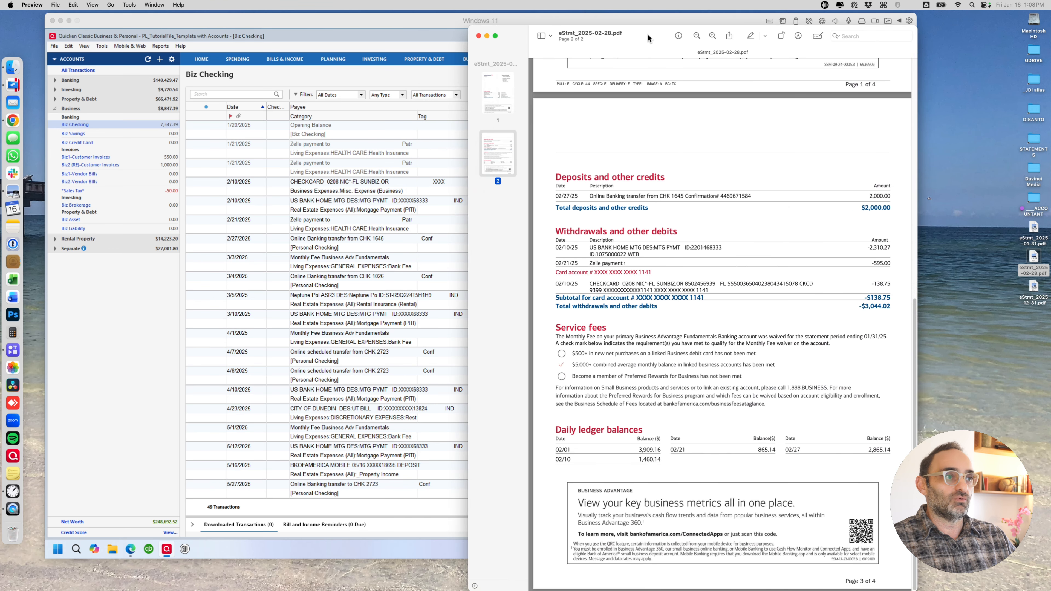
pyautogui.scroll(10, 805, 131)
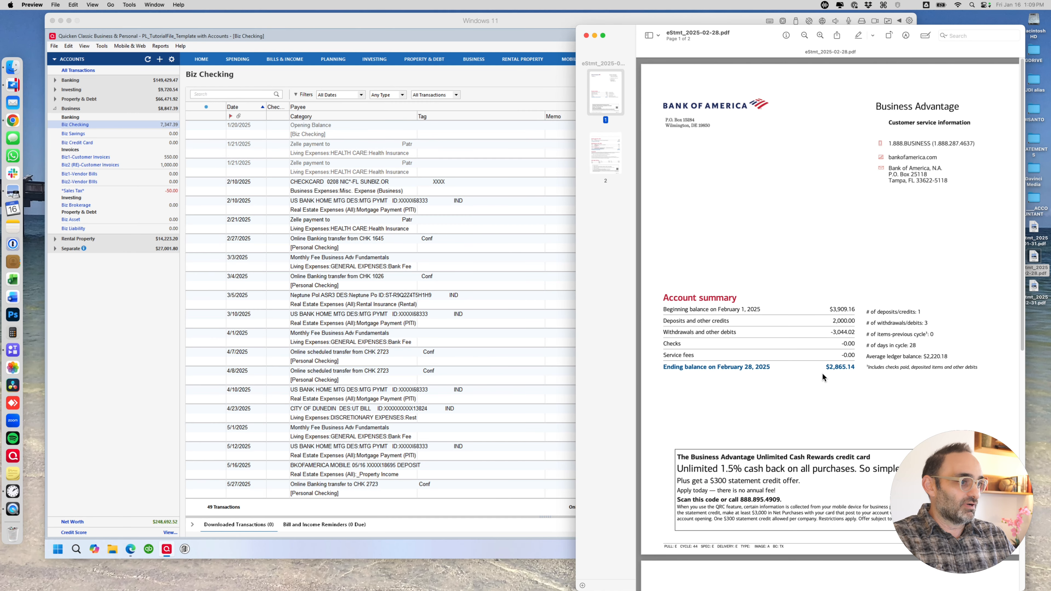
pyautogui.moveTo(831, 367)
pyautogui.mouseDown()
pyautogui.moveTo(862, 370)
pyautogui.moveTo(825, 368)
pyautogui.mouseUp()
pyautogui.click(853, 367)
pyautogui.press('super+c')
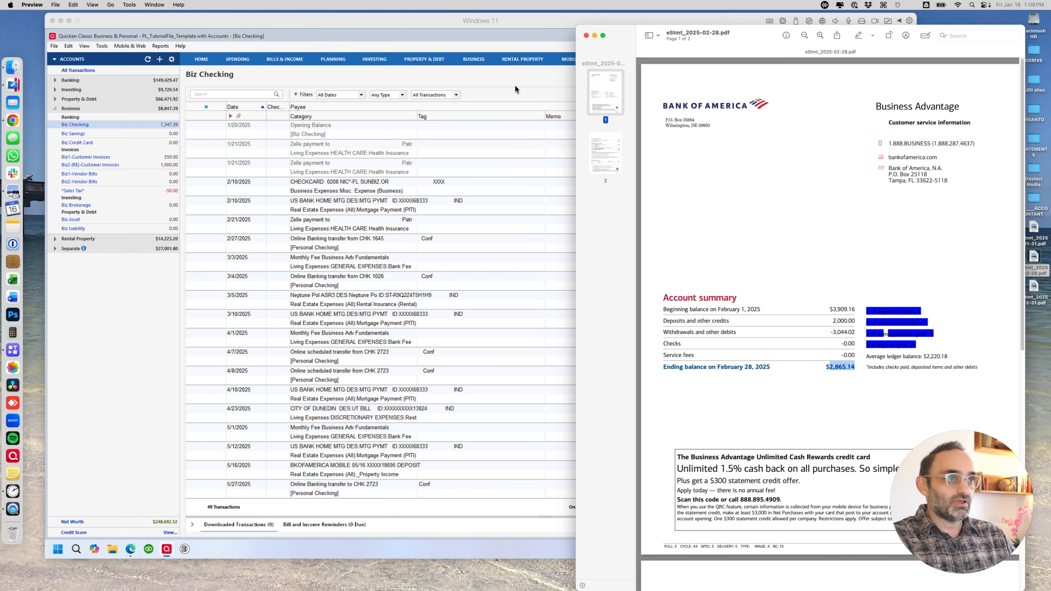
# - Return to Quicken and start a new Biz Checking reconciliation with ending balance 2,865.14 and ending statement date 2/28/25
pyautogui.click(515, 80)
pyautogui.click(898, 74)
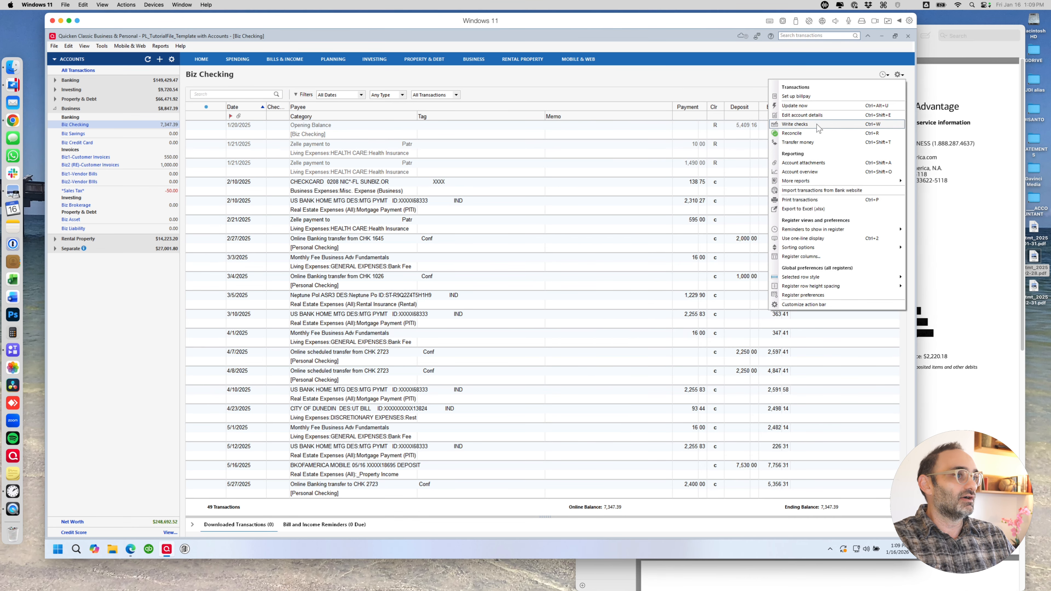
pyautogui.click(800, 136)
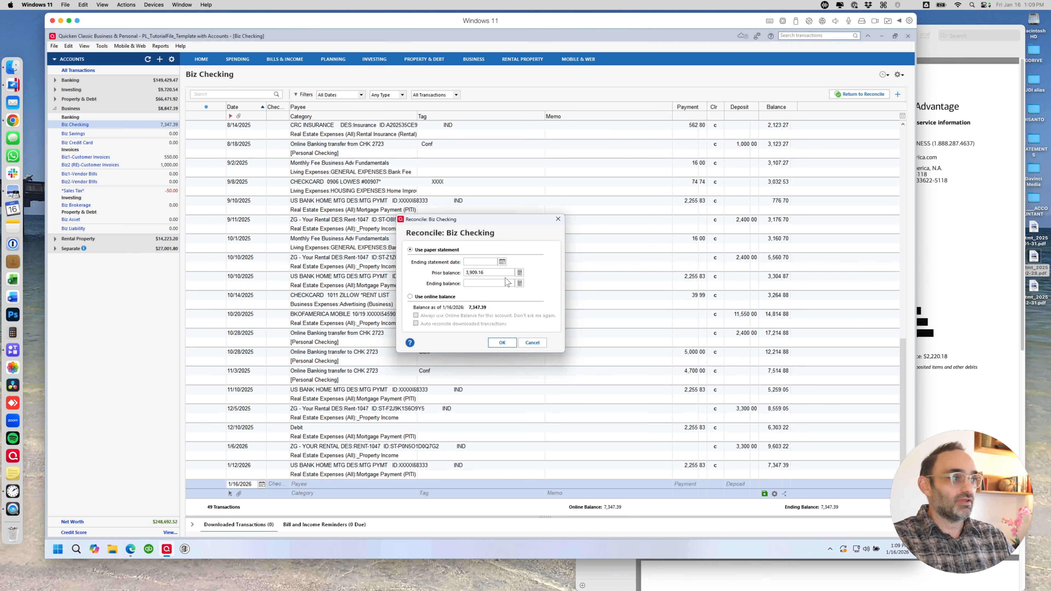
pyautogui.click(976, 259)
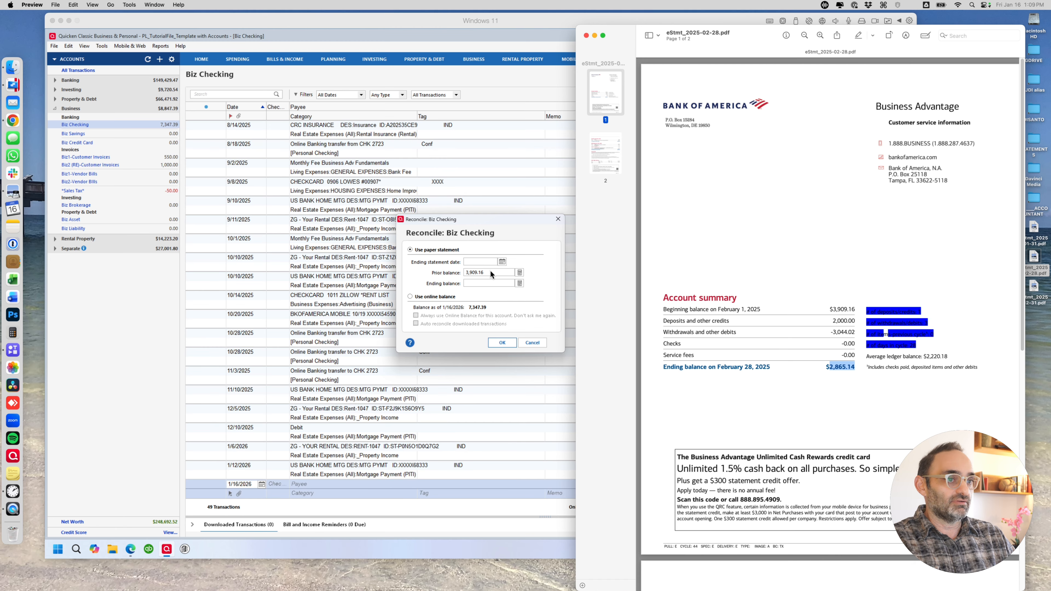
pyautogui.click(489, 284)
pyautogui.write('2,865.14')
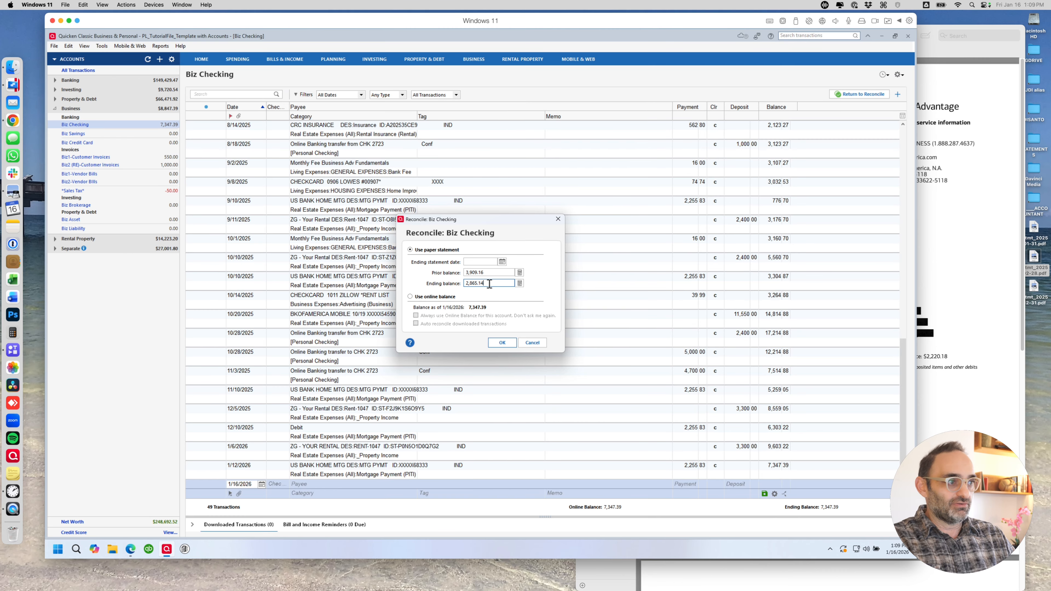
pyautogui.click(473, 261)
pyautogui.write('2/28/25')
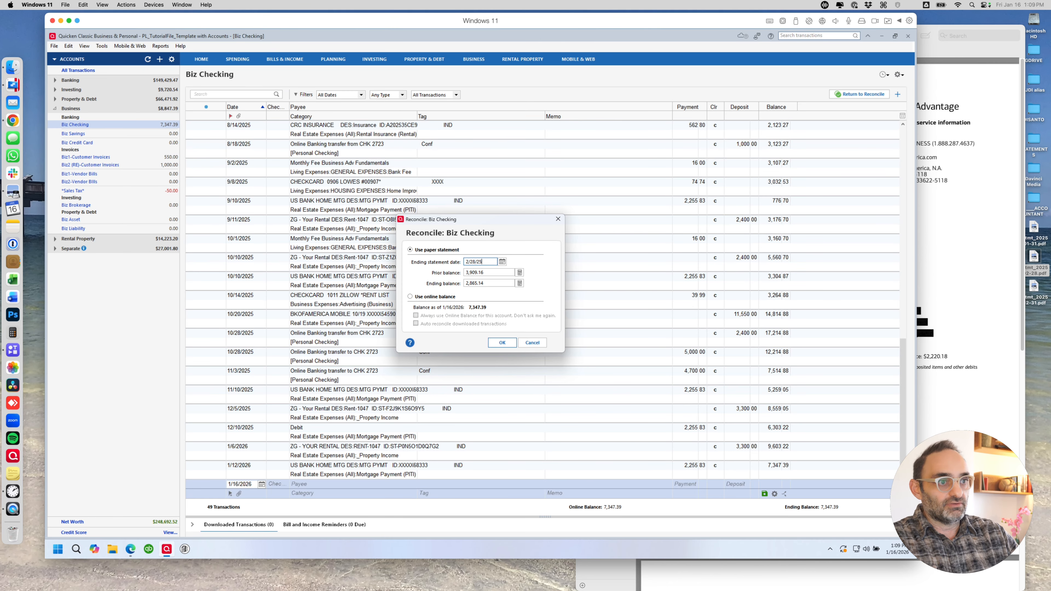
# - Continue to the February transaction list with the entered statement details and finish the Biz Checking reconciliation
pyautogui.press('Tab')
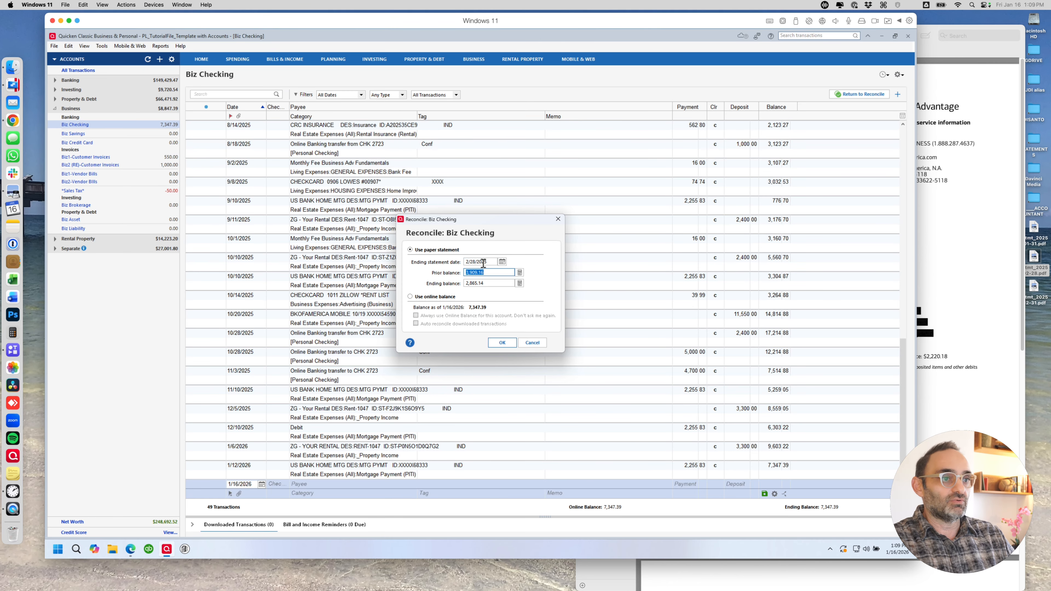
pyautogui.click(501, 343)
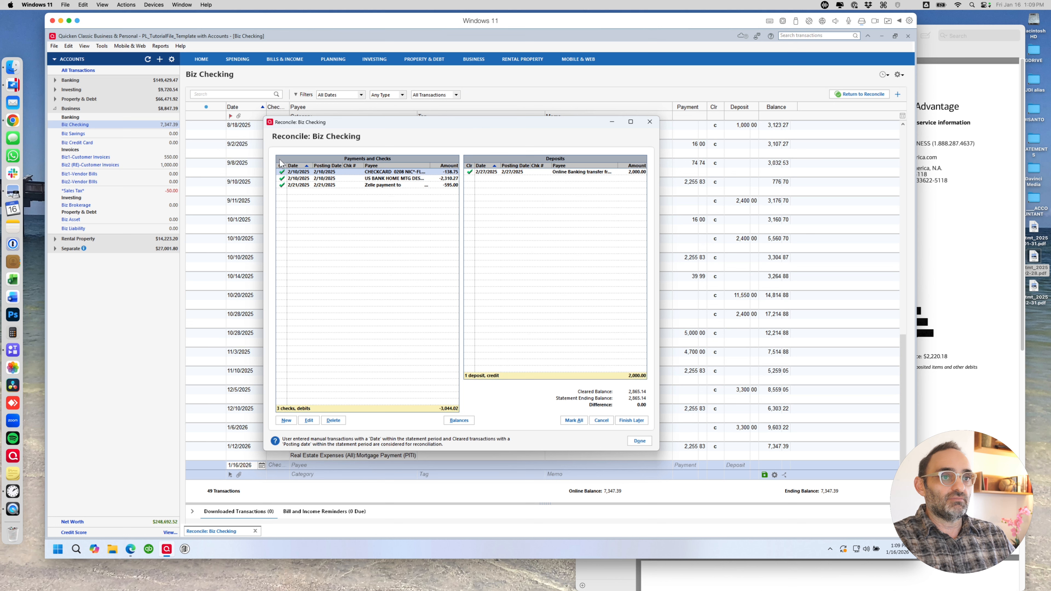
pyautogui.click(304, 165)
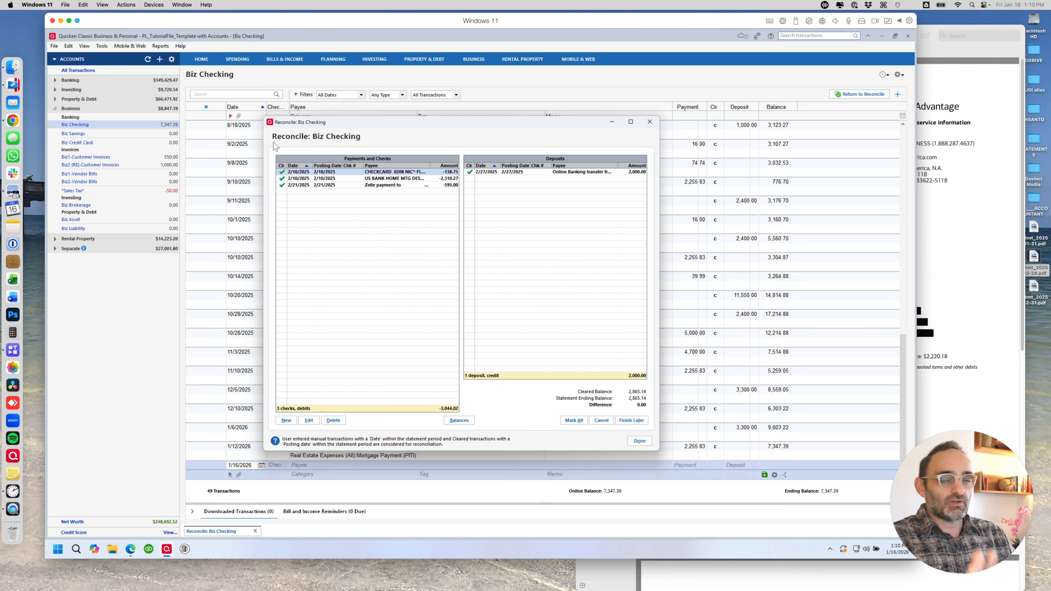
pyautogui.click(642, 447)
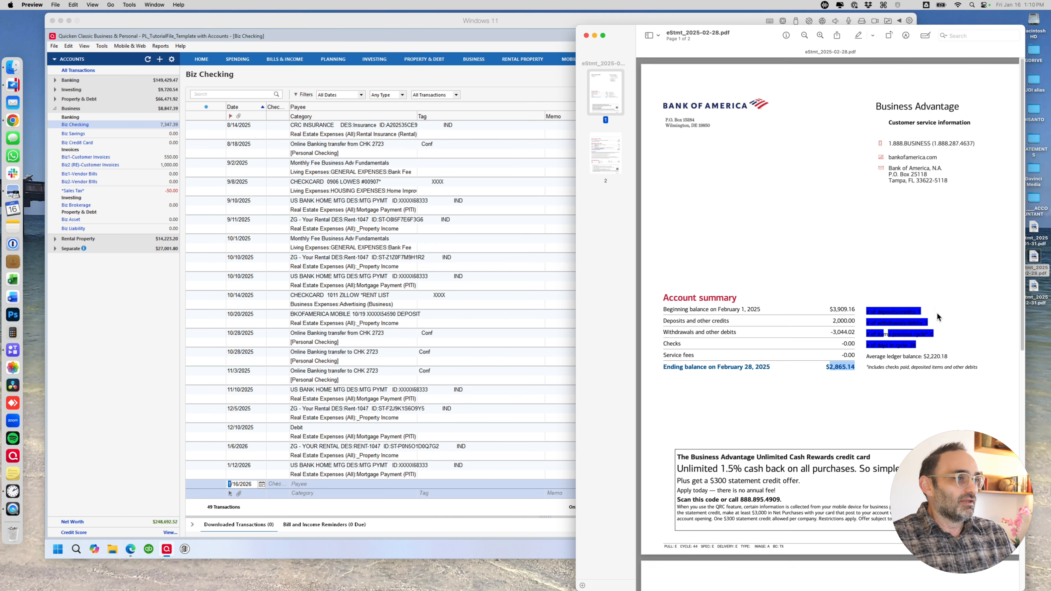
# - Replace the February statement with eStmt_2025-12-31.pdf beside the register and copy its December 31, 2025 ending balance, 6,303.22
pyautogui.click(937, 314)
pyautogui.click(586, 35)
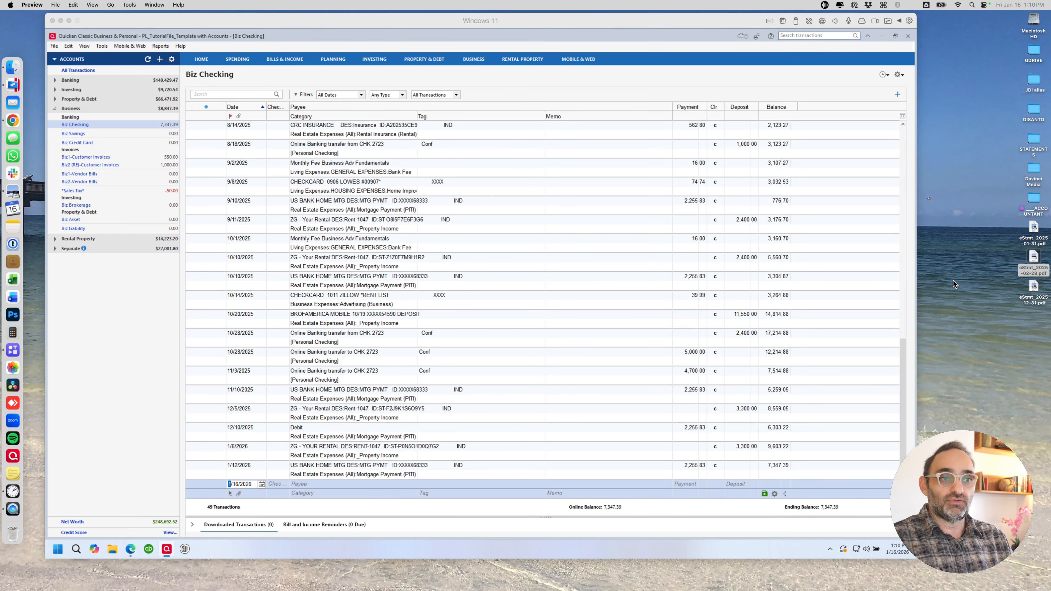
pyautogui.doubleClick(1033, 287)
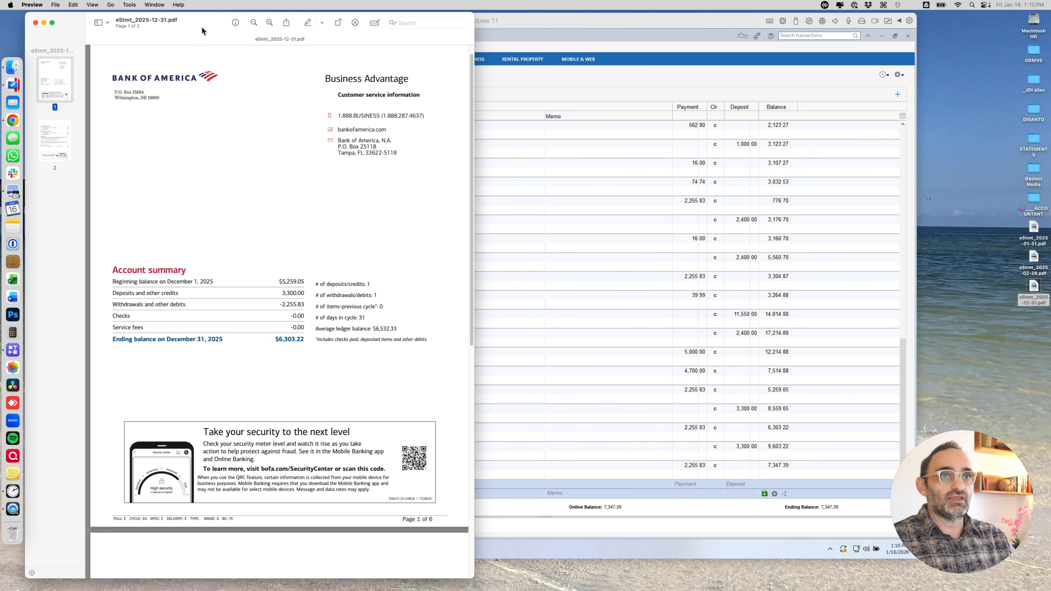
pyautogui.moveTo(203, 29); pyautogui.dragTo(733, 25)
pyautogui.moveTo(809, 337); pyautogui.dragTo(832, 339)
pyautogui.press('super+c')
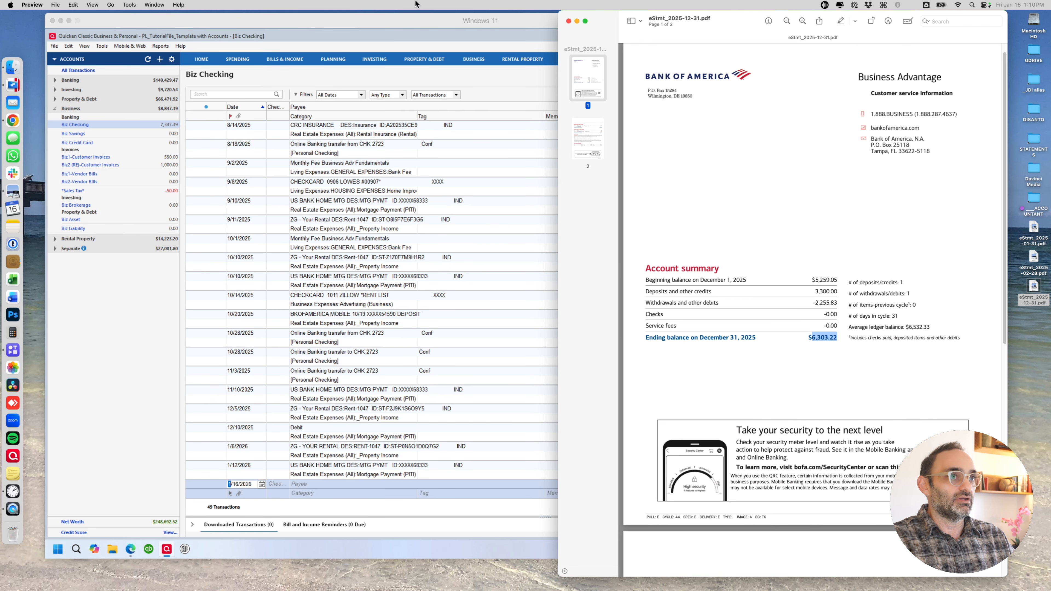
# - Return to Quicken and start a new Biz Checking reconciliation with ending statement date 12/31/2025
pyautogui.click(381, 24)
pyautogui.click(898, 74)
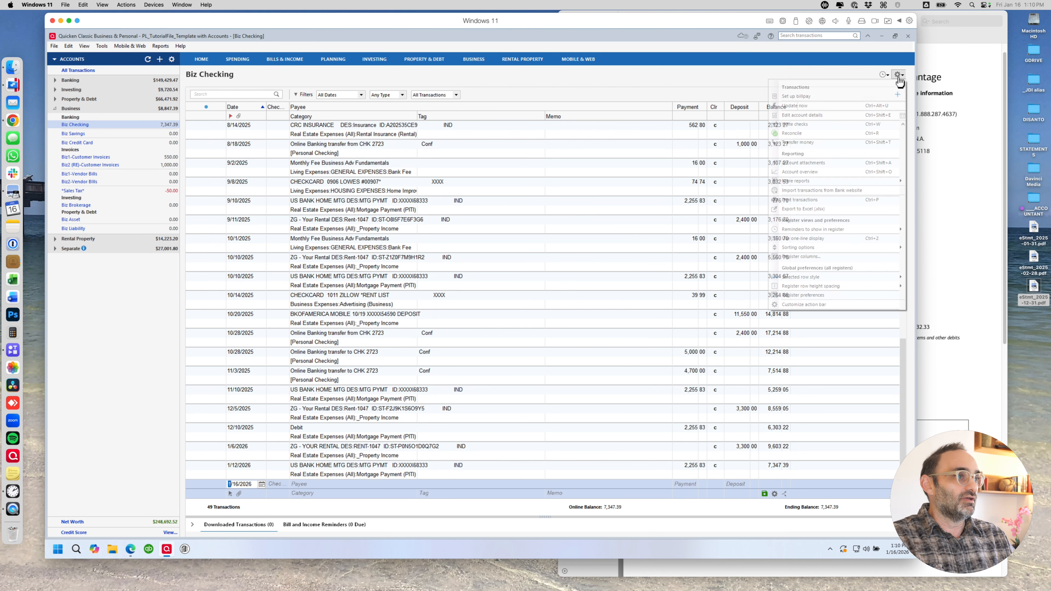
pyautogui.click(791, 133)
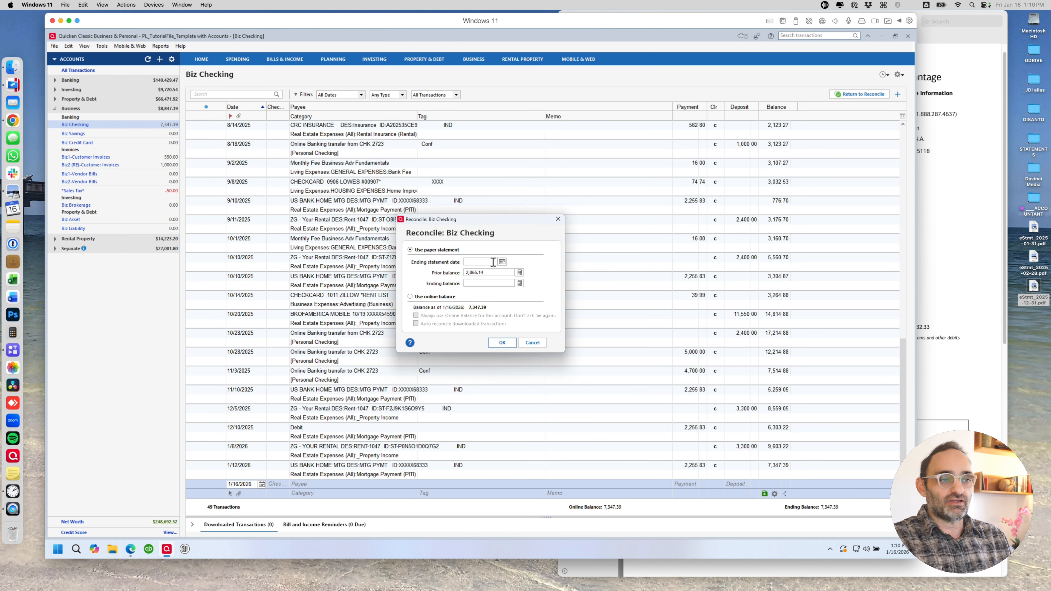
pyautogui.click(502, 261)
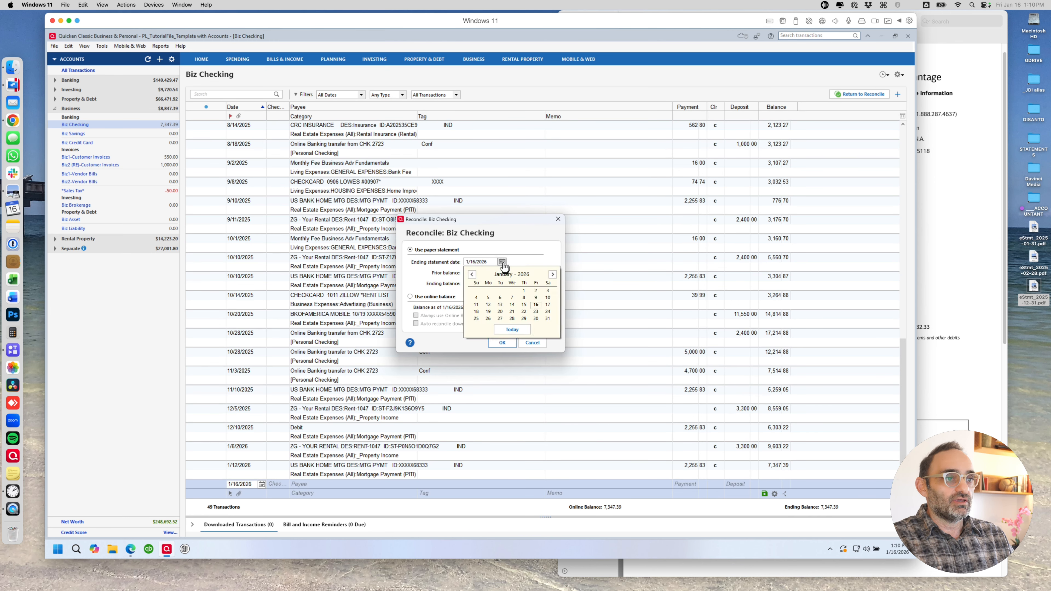
pyautogui.click(472, 274)
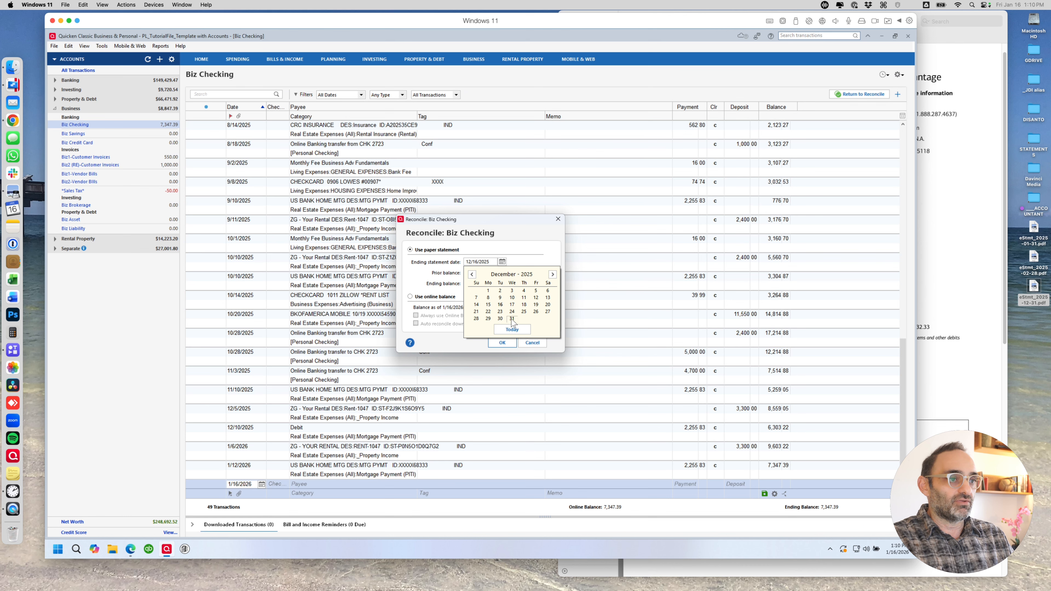
pyautogui.click(510, 318)
# - Set the ending balance to 6,303.22, continue to the transaction list and finish the reconciliation through December
pyautogui.click(481, 283)
pyautogui.write('6303.22')
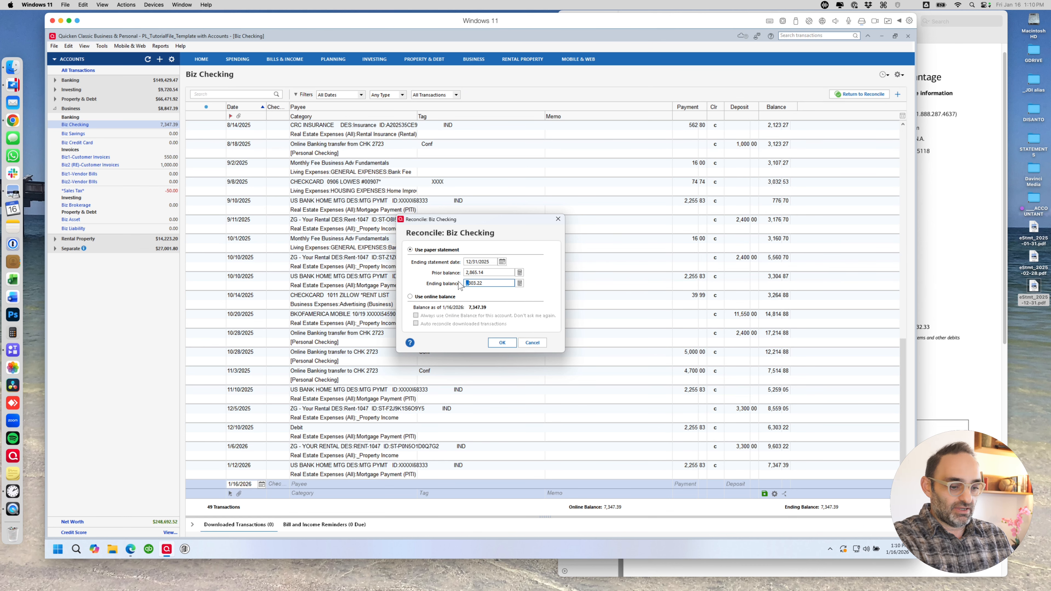
pyautogui.write('6')
pyautogui.press('Tab')
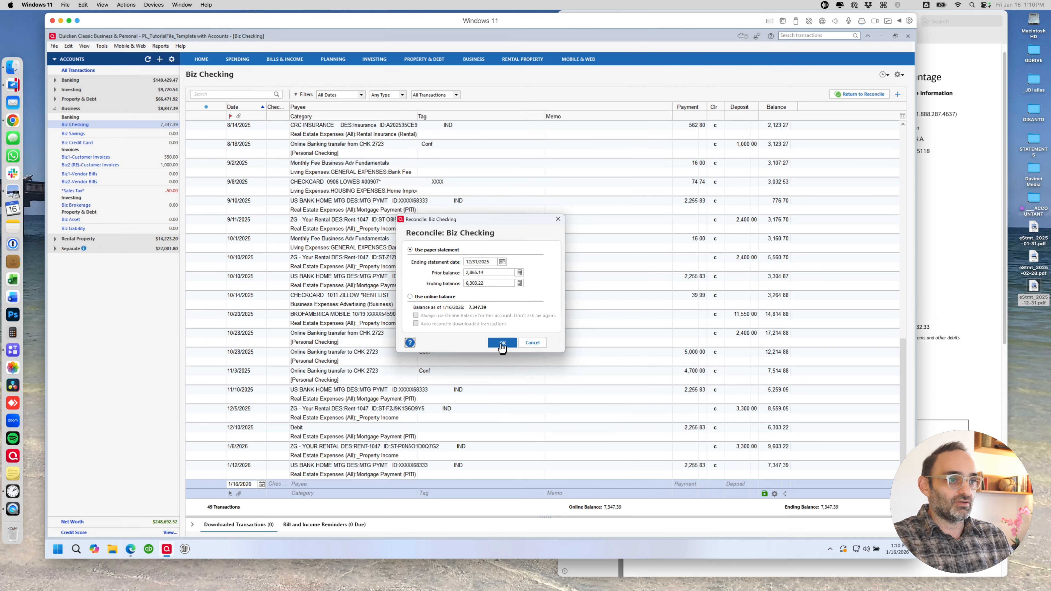
pyautogui.click(502, 344)
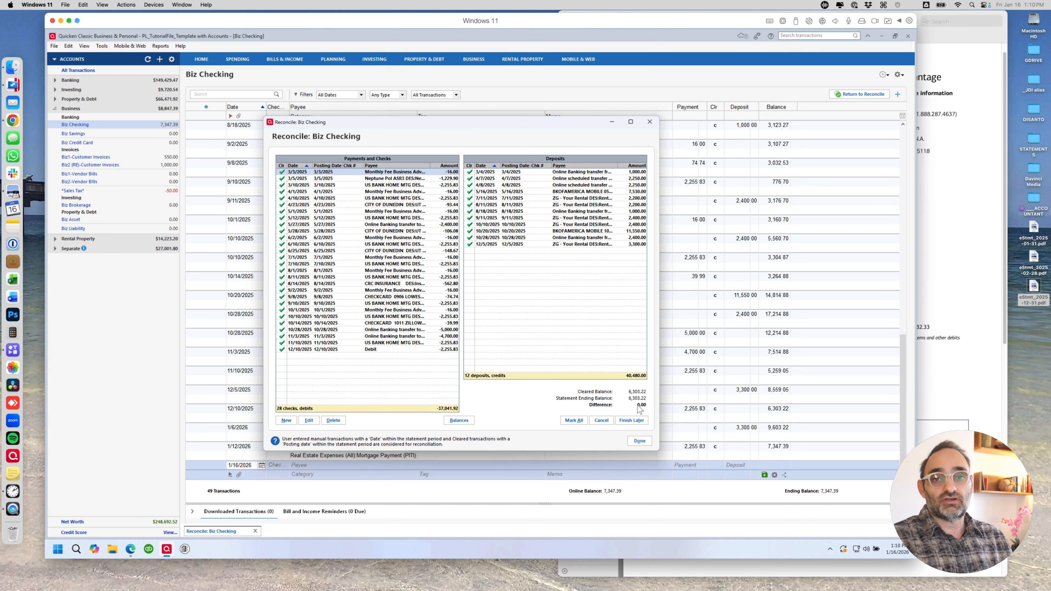
pyautogui.click(639, 440)
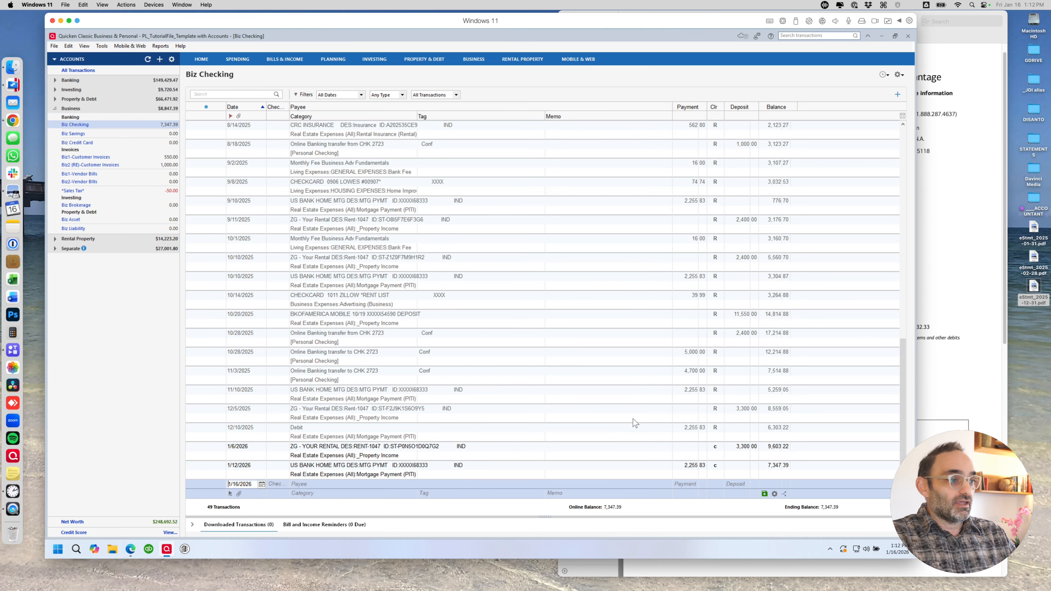
# - Change the reconcile status of the 12/5/2025 rental deposit and the 12/10/2025 Debit payment to Cleared
pyautogui.click(448, 429)
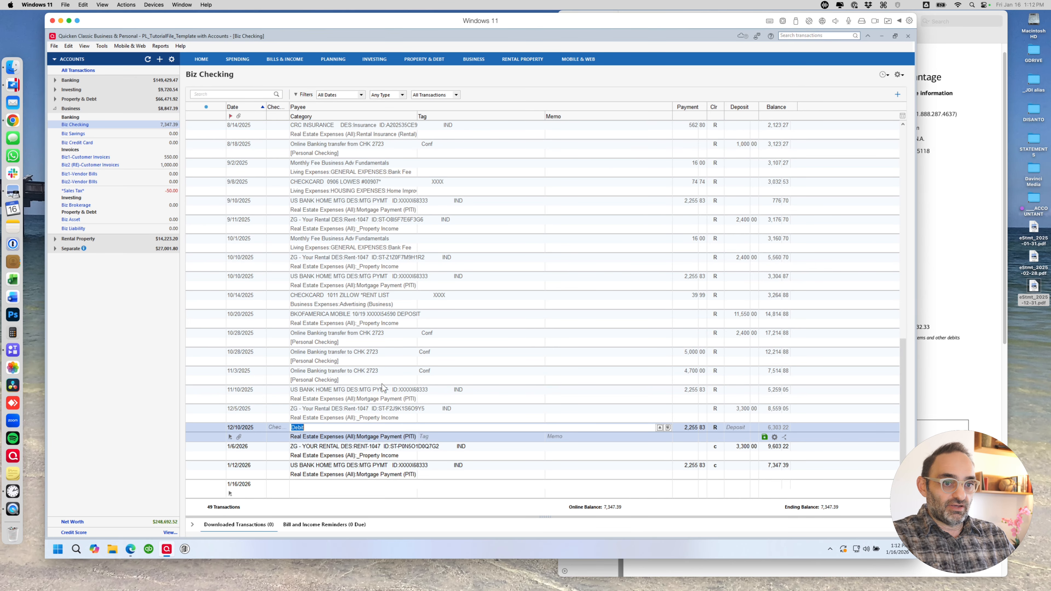
pyautogui.keyDown('ctrl'); pyautogui.click(469, 413); pyautogui.keyUp('ctrl')
pyautogui.rightClick(469, 413)
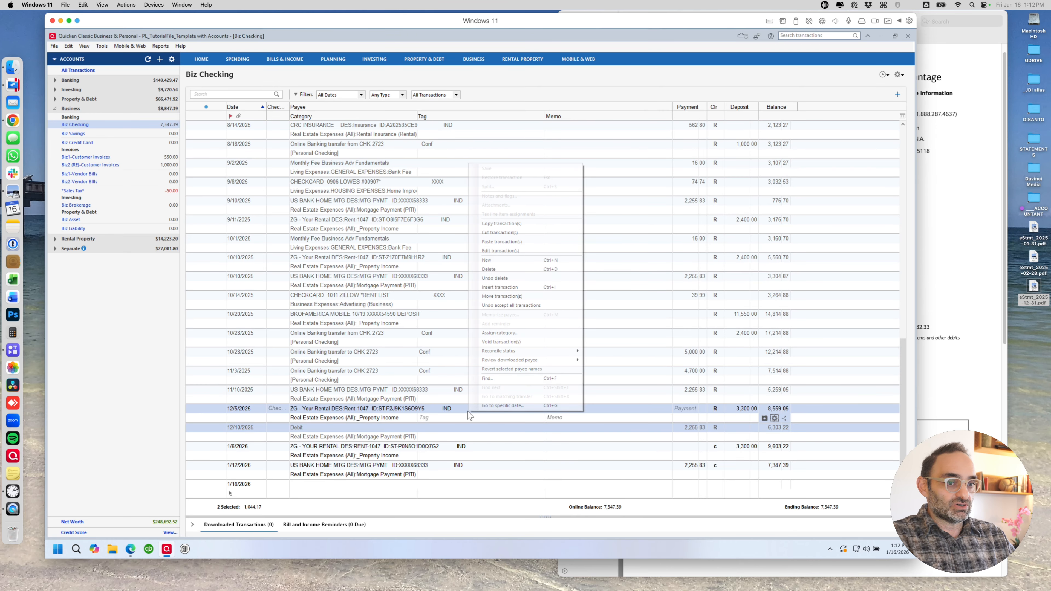
pyautogui.moveTo(532, 355)
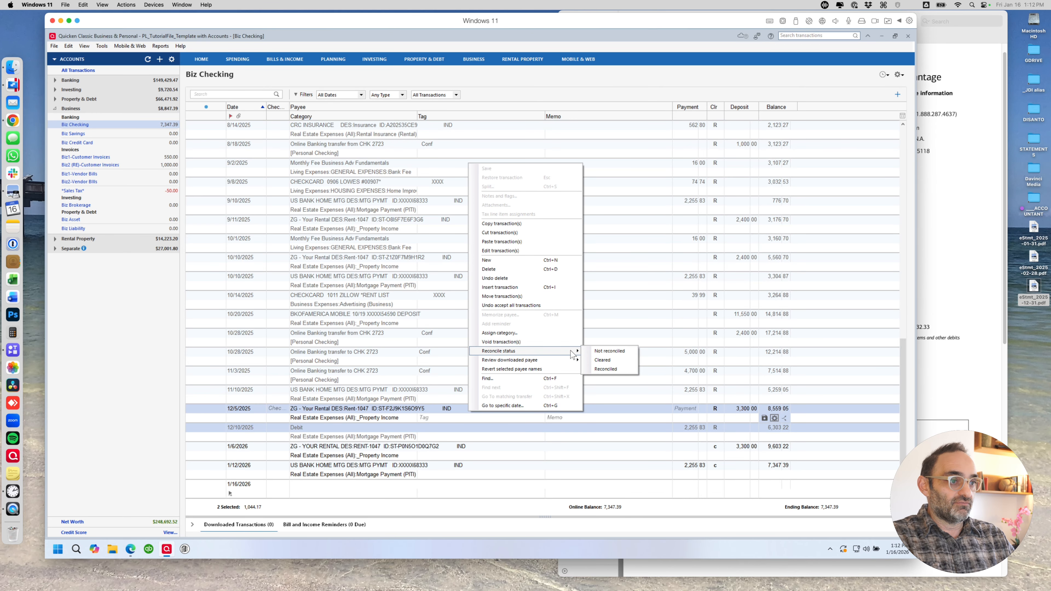
pyautogui.click(621, 359)
pyautogui.click(458, 300)
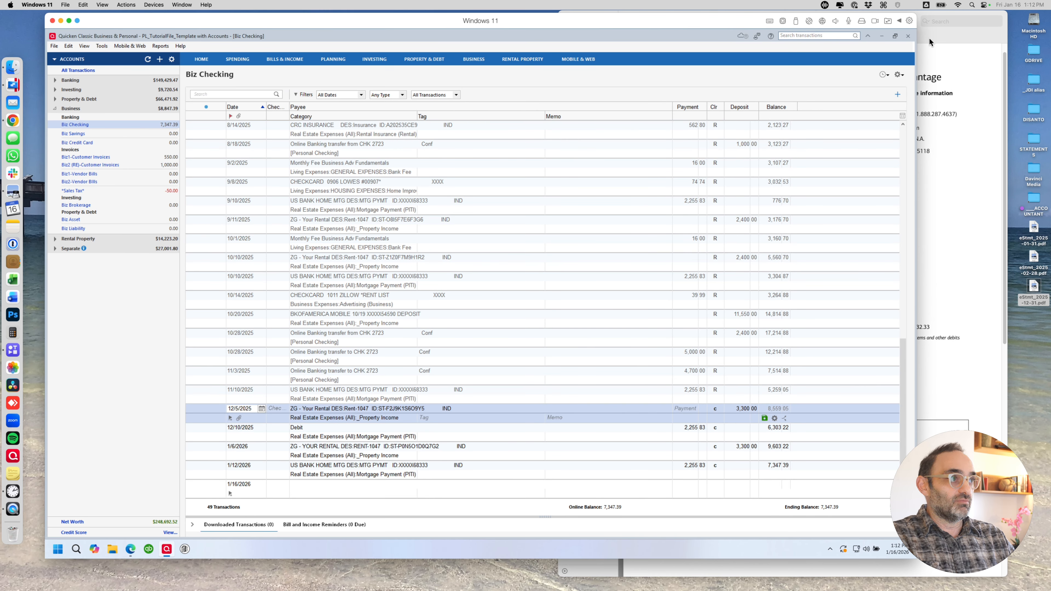
# - Start another Biz Checking reconciliation and bring up eStmt_2025-12-31.pdf to check its ending date and balance
pyautogui.click(899, 75)
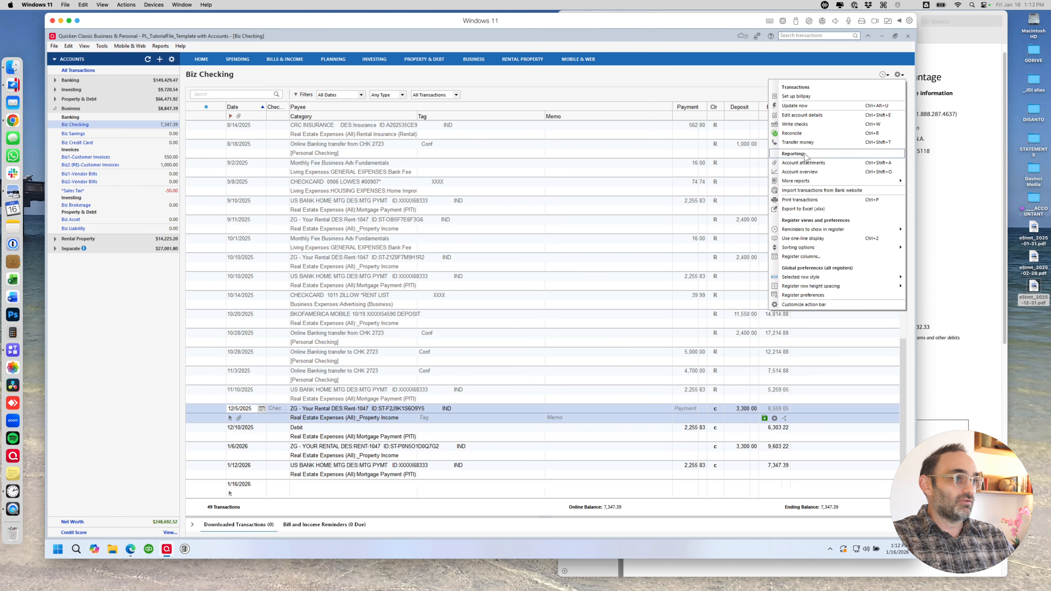
pyautogui.click(791, 133)
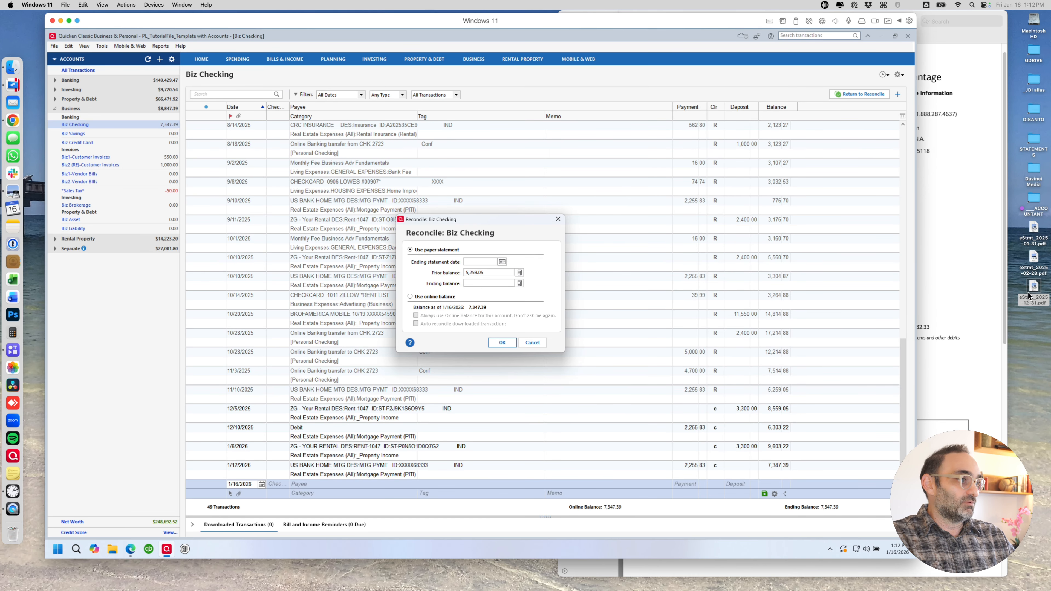
pyautogui.doubleClick(1019, 286)
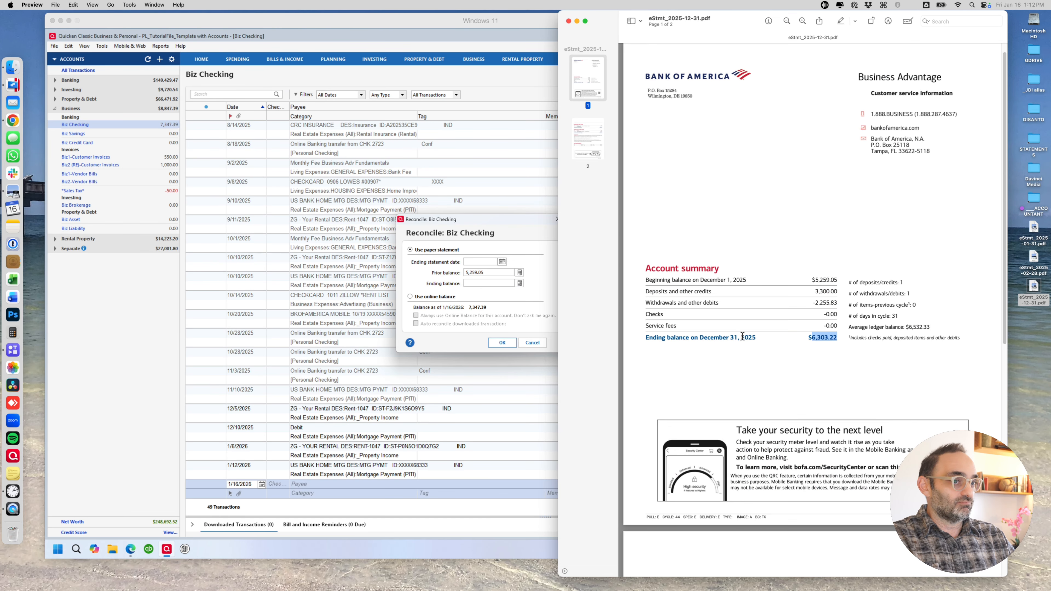
pyautogui.click(442, 232)
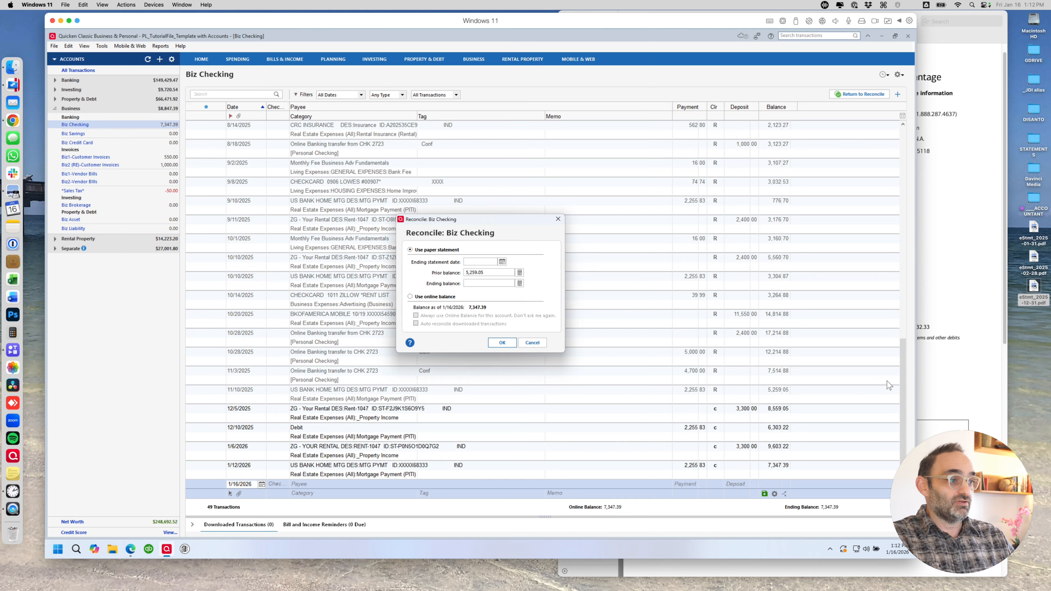
pyautogui.click(921, 344)
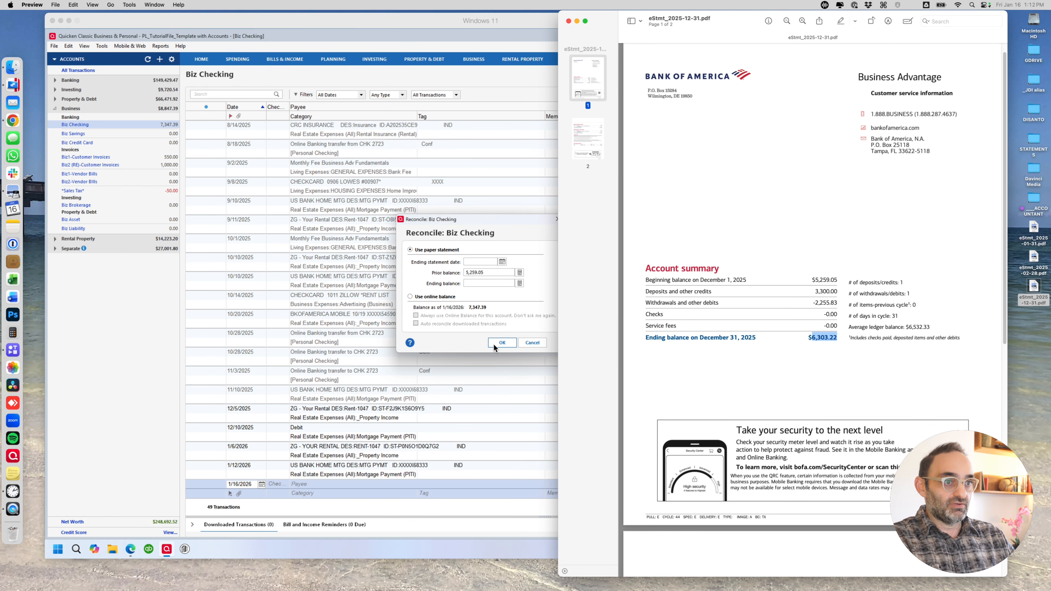
# - Set the ending statement date to 12/31/2025 and the ending balance to 6303.22, and continue to the December transaction list
pyautogui.click(477, 261)
pyautogui.write('12')
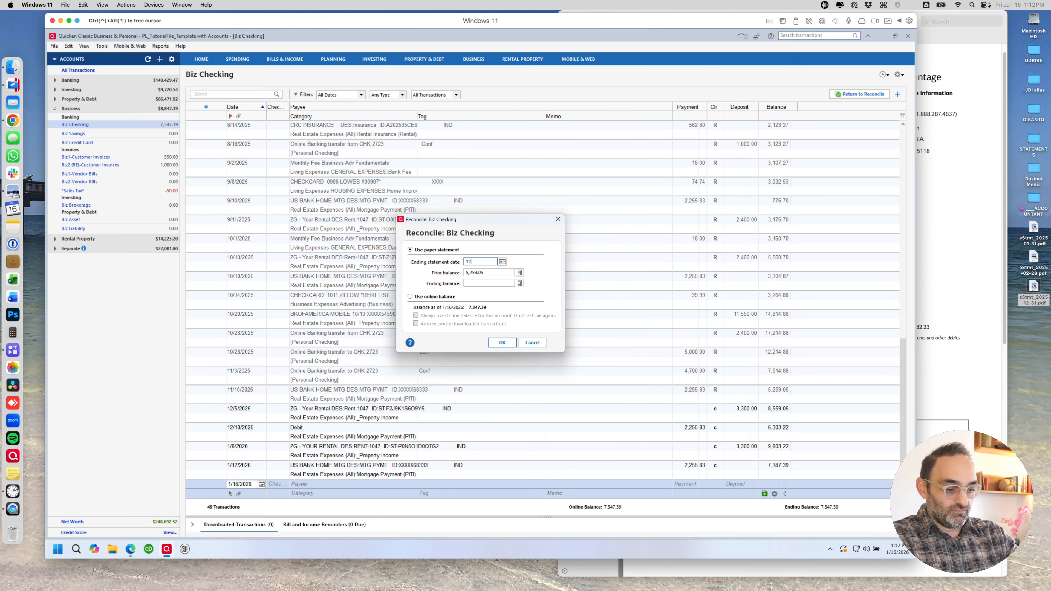
pyautogui.write('/31/2025')
pyautogui.press('Tab')
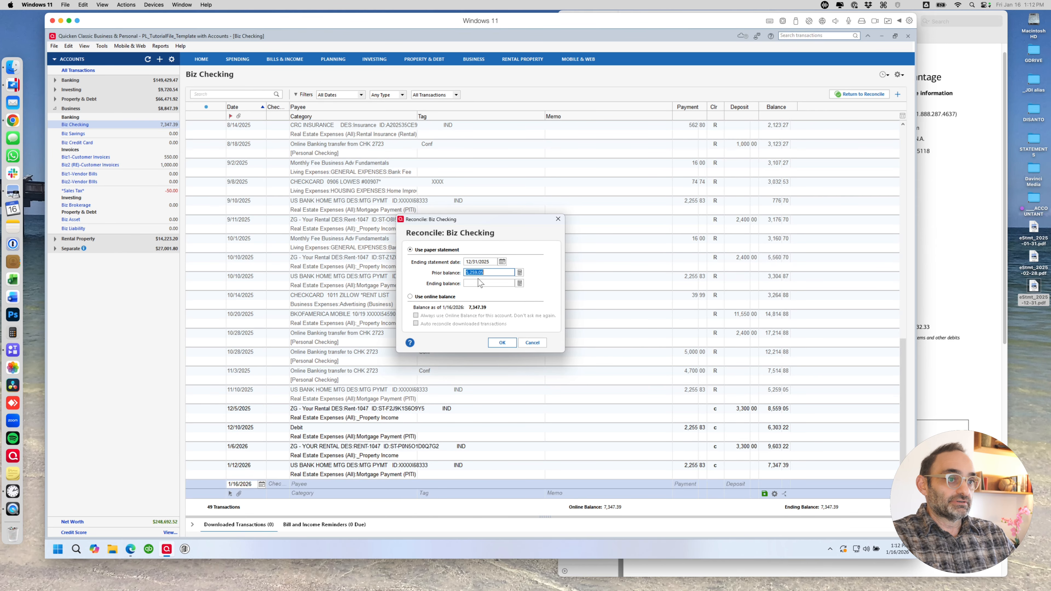
pyautogui.click(480, 282)
pyautogui.write('6,303.22')
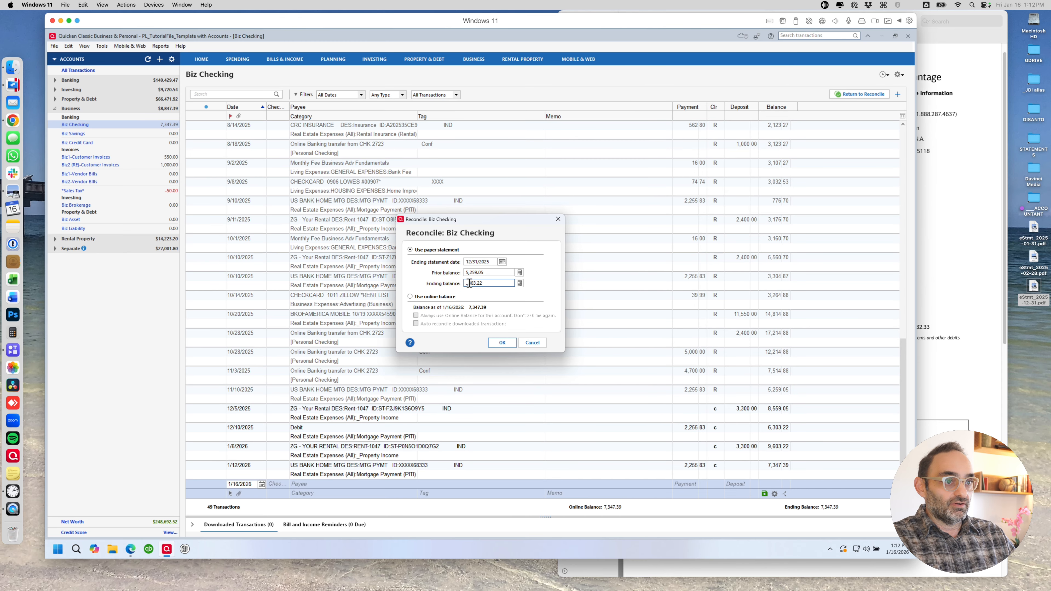
pyautogui.moveTo(469, 283); pyautogui.dragTo(436, 284)
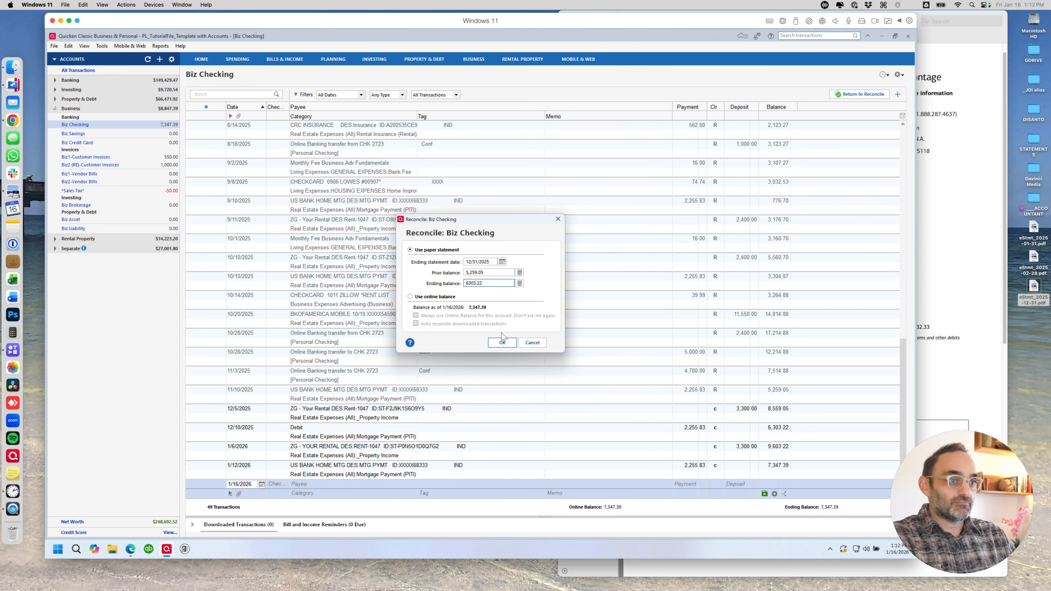
pyautogui.click(502, 343)
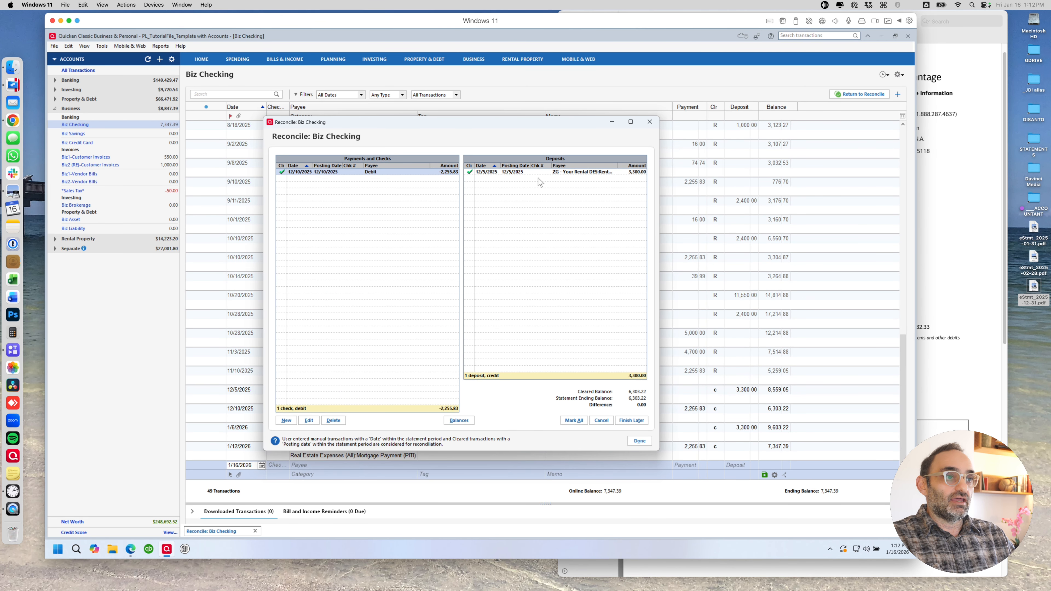
# - Uncheck the 12/10/2025 Debit payment as cleared and minimize the reconciliation window
pyautogui.press('super+Tab')
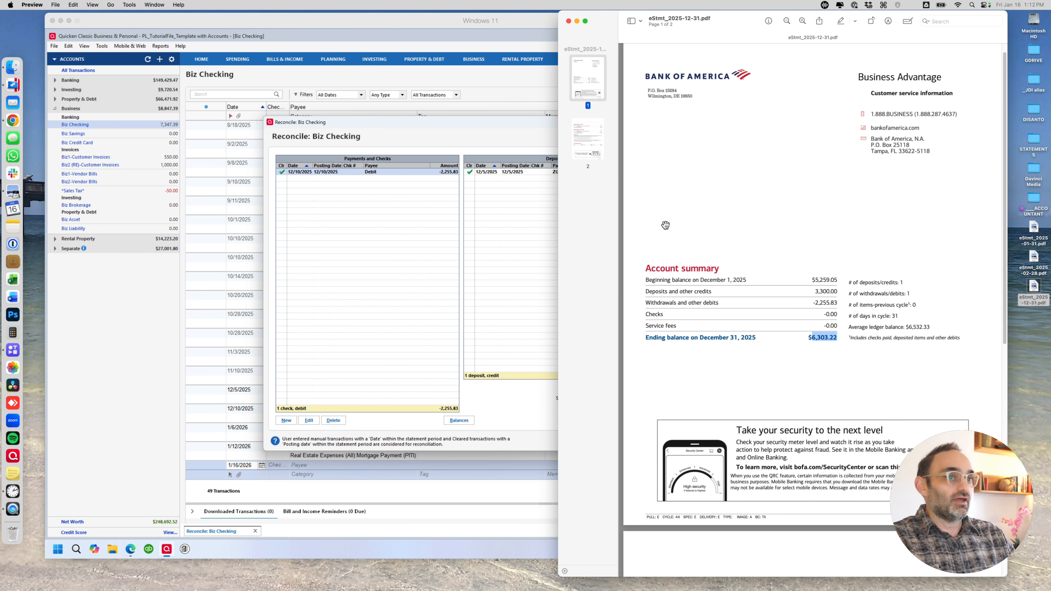
pyautogui.click(279, 172)
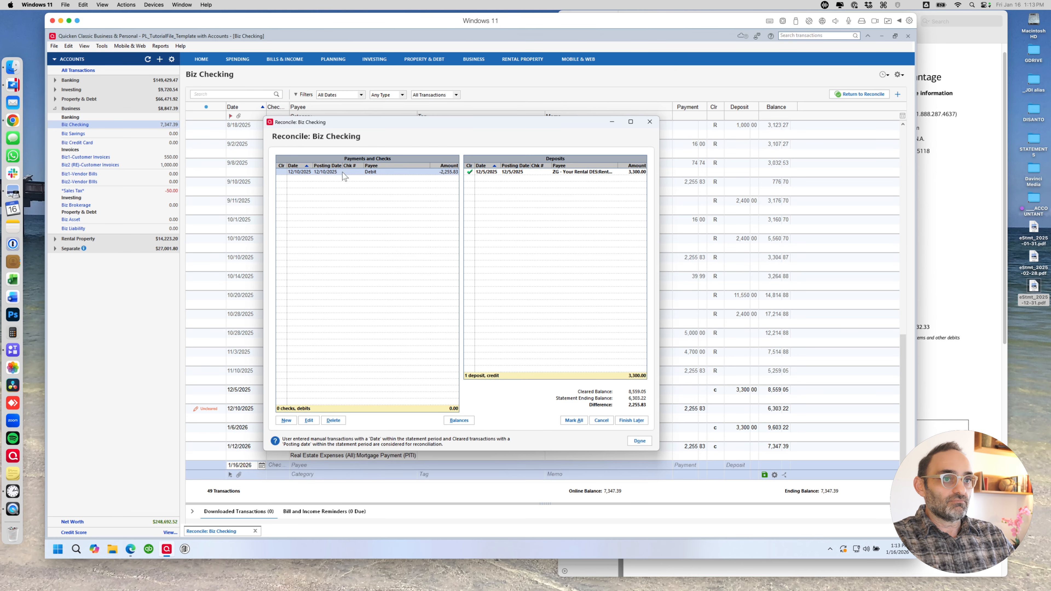
pyautogui.click(611, 122)
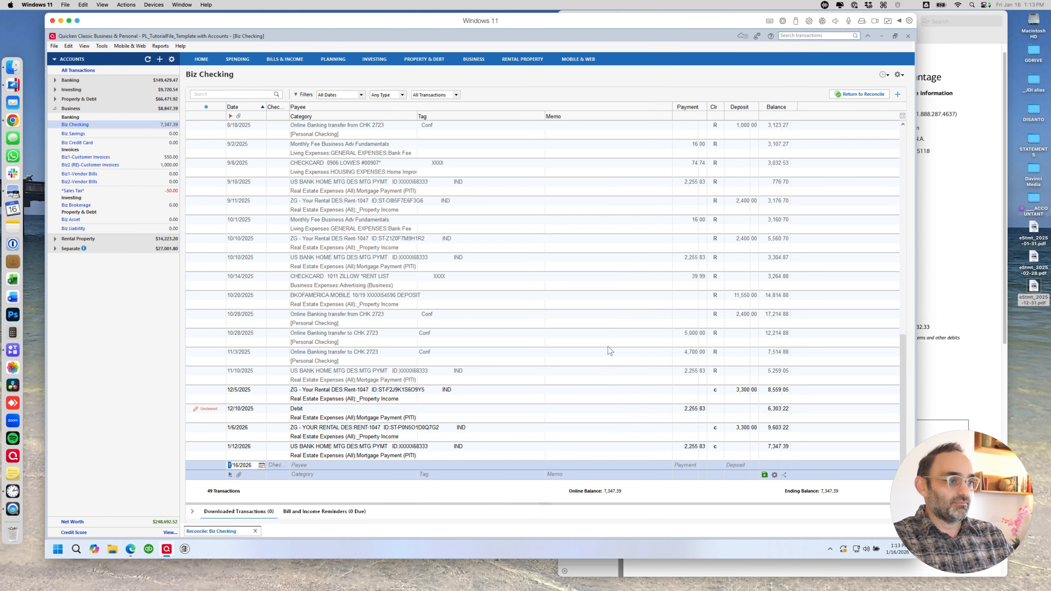
# - Delete the uncleared 12/10/2025 Debit payment from the Biz Checking register
pyautogui.click(487, 450)
pyautogui.rightClick(486, 450)
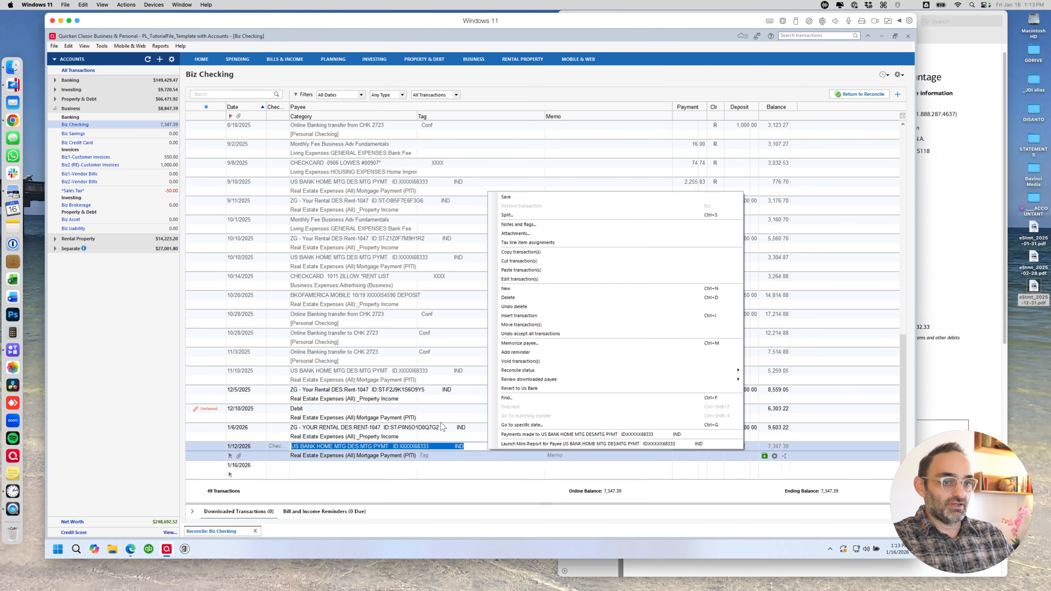
pyautogui.click(441, 408)
pyautogui.rightClick(456, 408)
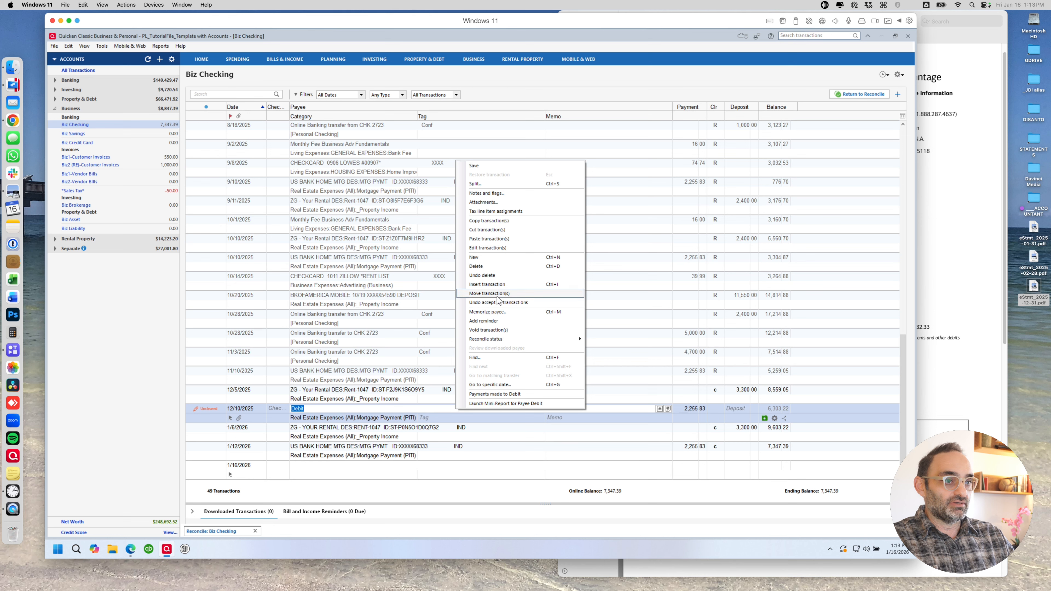
pyautogui.click(499, 267)
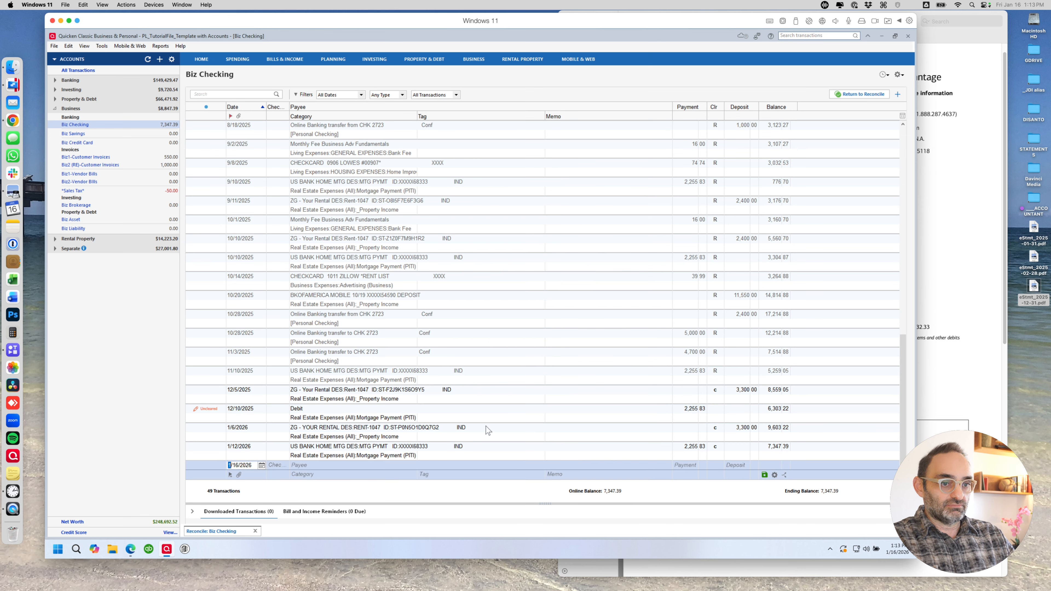
pyautogui.rightClick(480, 410)
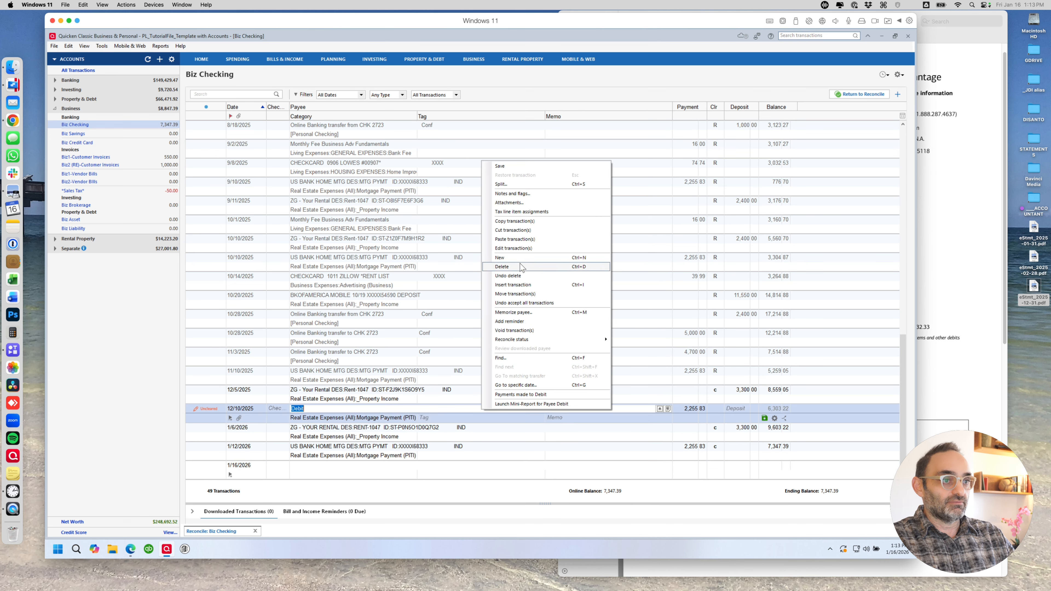
pyautogui.click(502, 266)
pyautogui.click(466, 301)
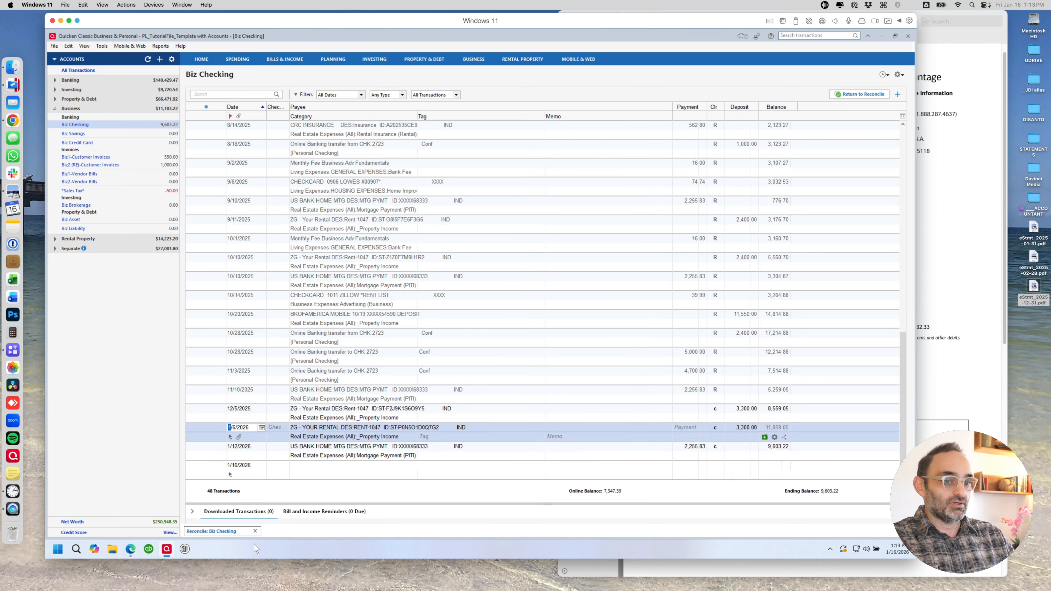
# - Return to the Biz Checking reconciliation and compare its listed transactions with the deposits and withdrawals in eStmt_2025-12-31.pdf
pyautogui.click(211, 531)
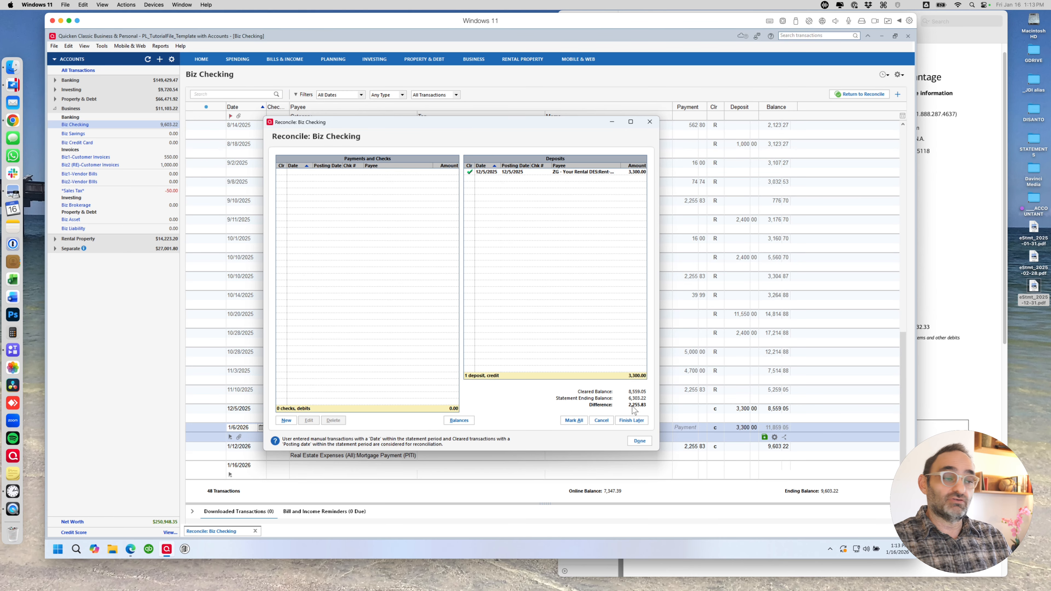
pyautogui.click(999, 243)
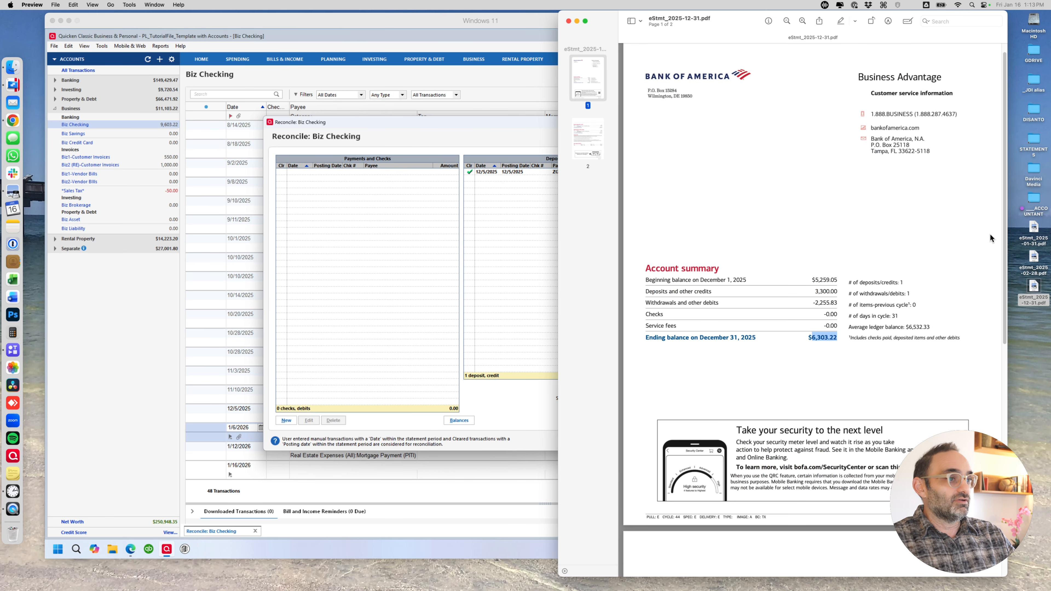
pyautogui.scroll(-15, 868, 246)
pyautogui.scroll(1, 883, 244)
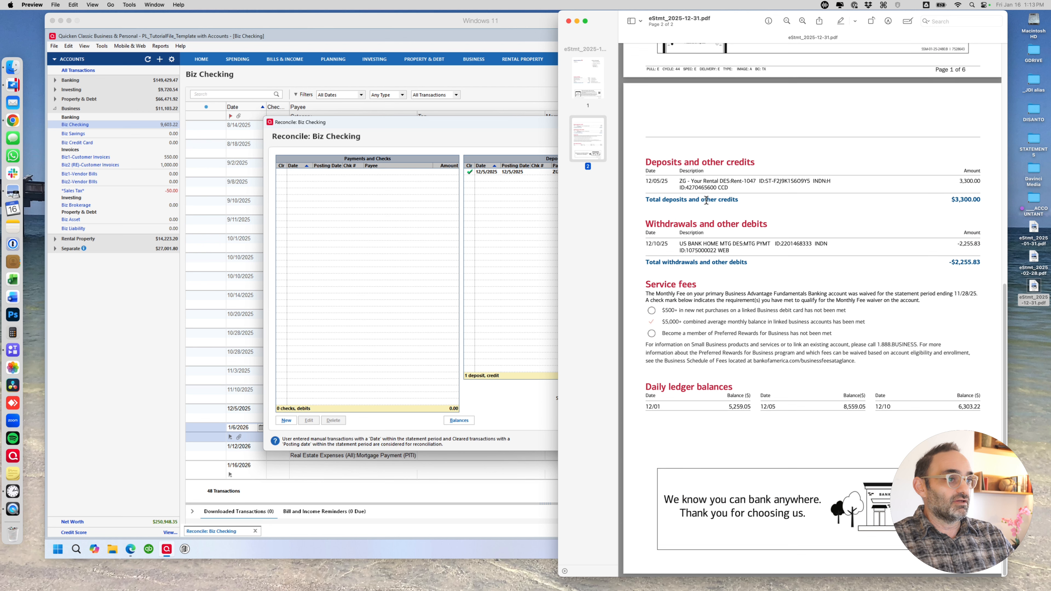
pyautogui.moveTo(501, 120); pyautogui.dragTo(427, 117)
pyautogui.click(973, 155)
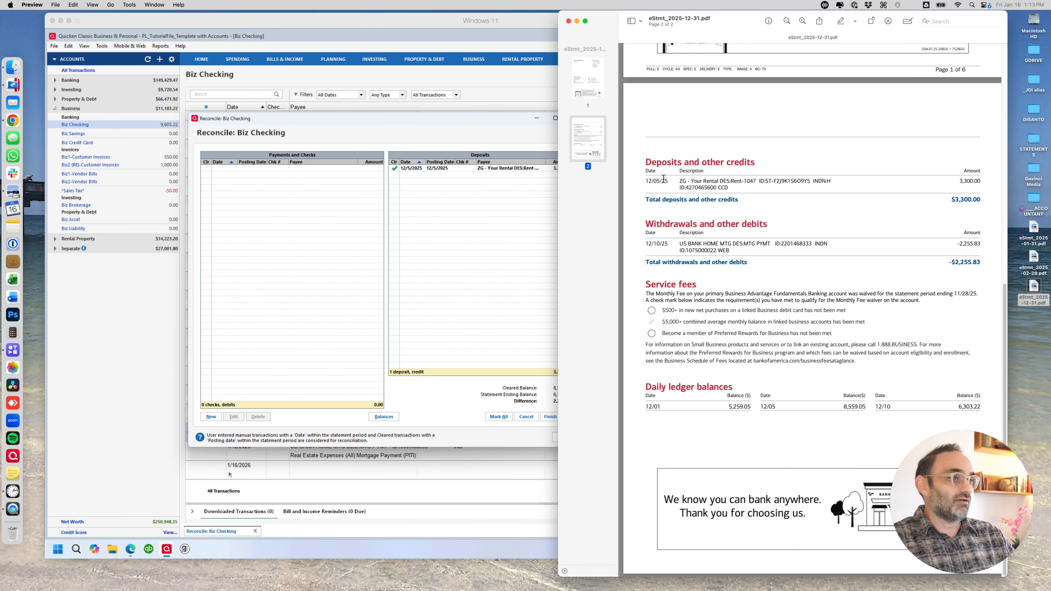
pyautogui.click(480, 141)
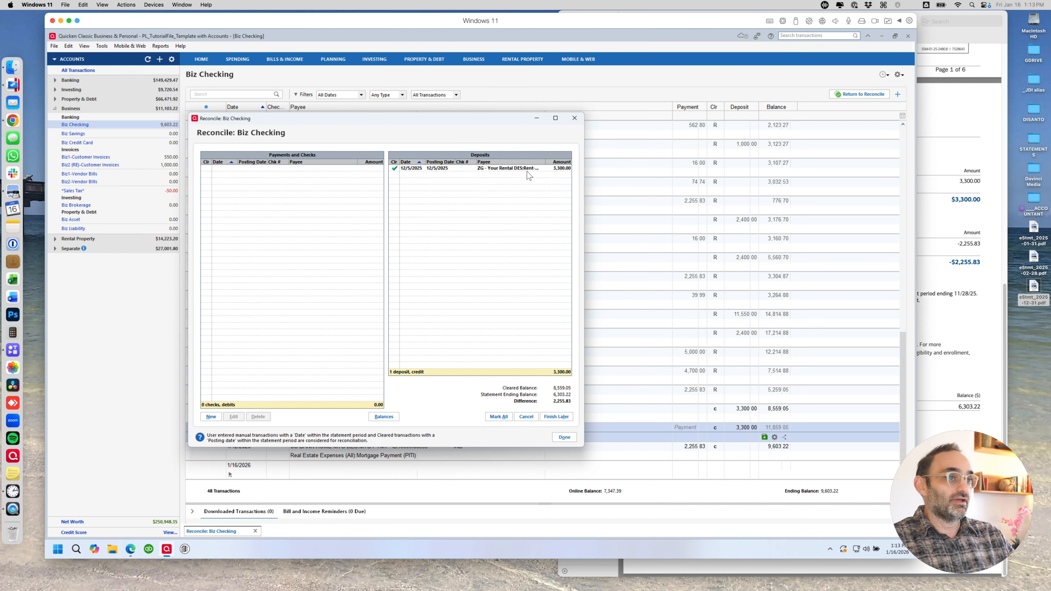
pyautogui.click(926, 162)
pyautogui.scroll(-1, 786, 248)
pyautogui.scroll(1, 703, 240)
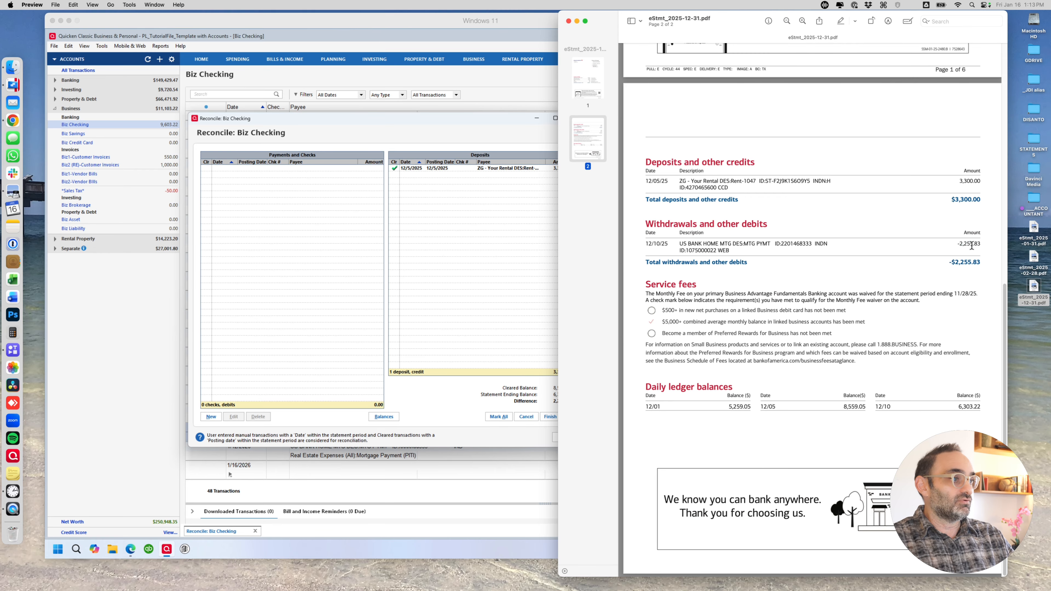
pyautogui.click(450, 129)
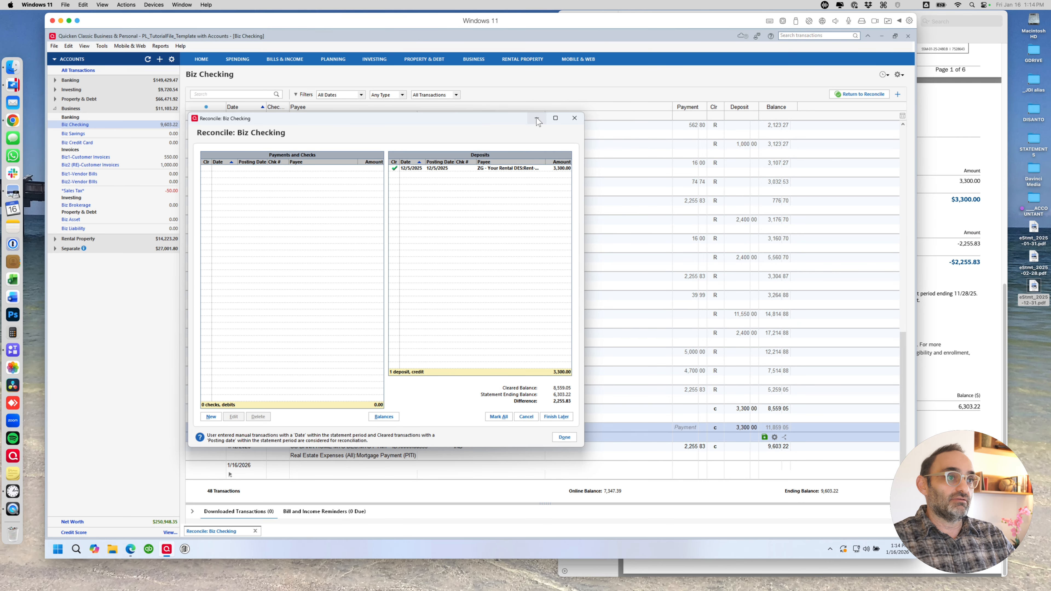
# - Minimize the reconciliation window and date a new Biz Checking register entry 12/10/2025
pyautogui.click(537, 119)
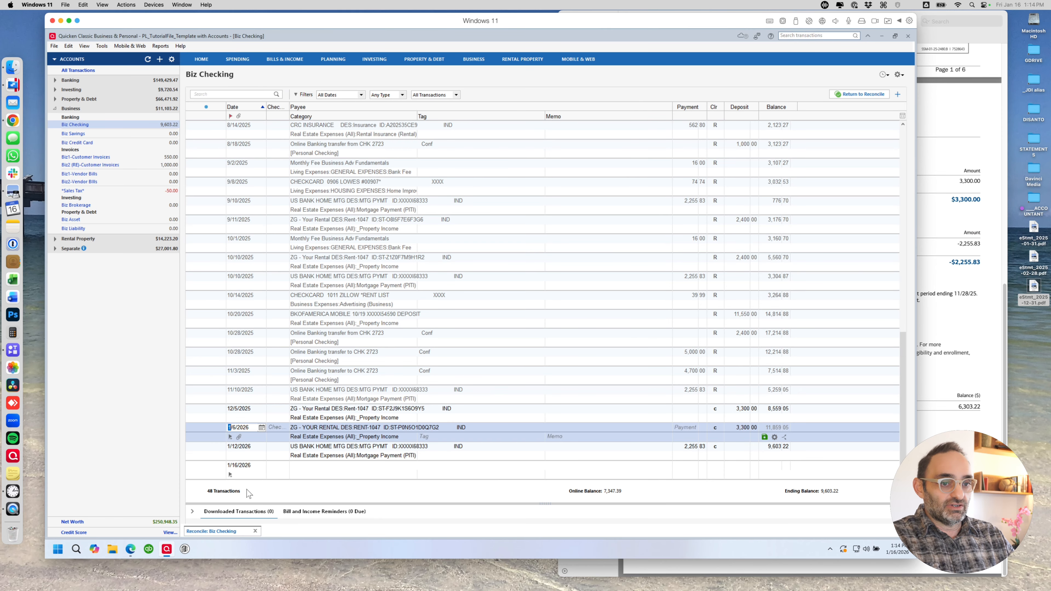
pyautogui.click(952, 318)
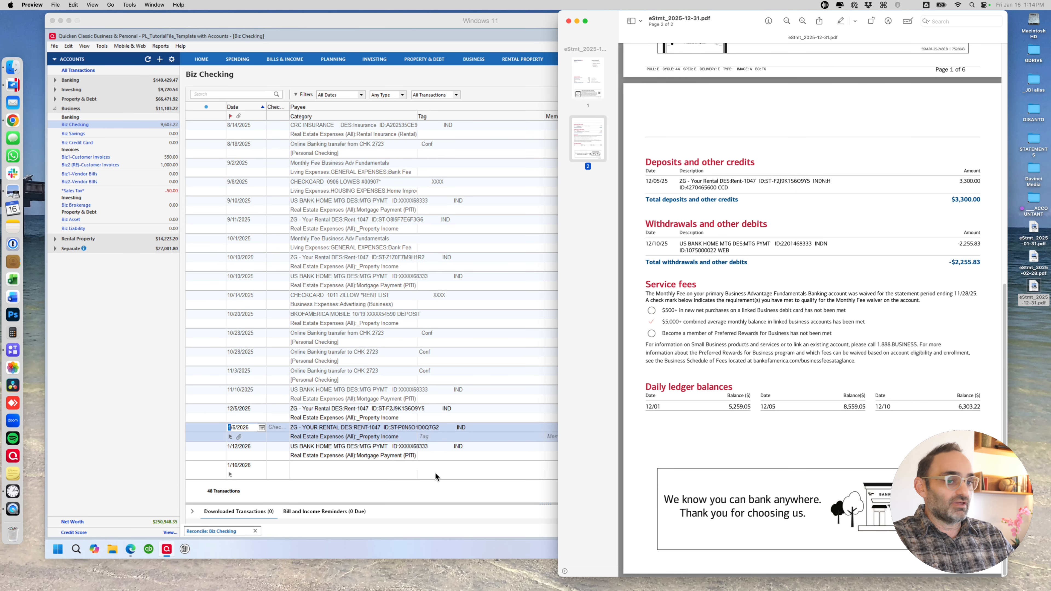
pyautogui.click(242, 465)
pyautogui.click(261, 465)
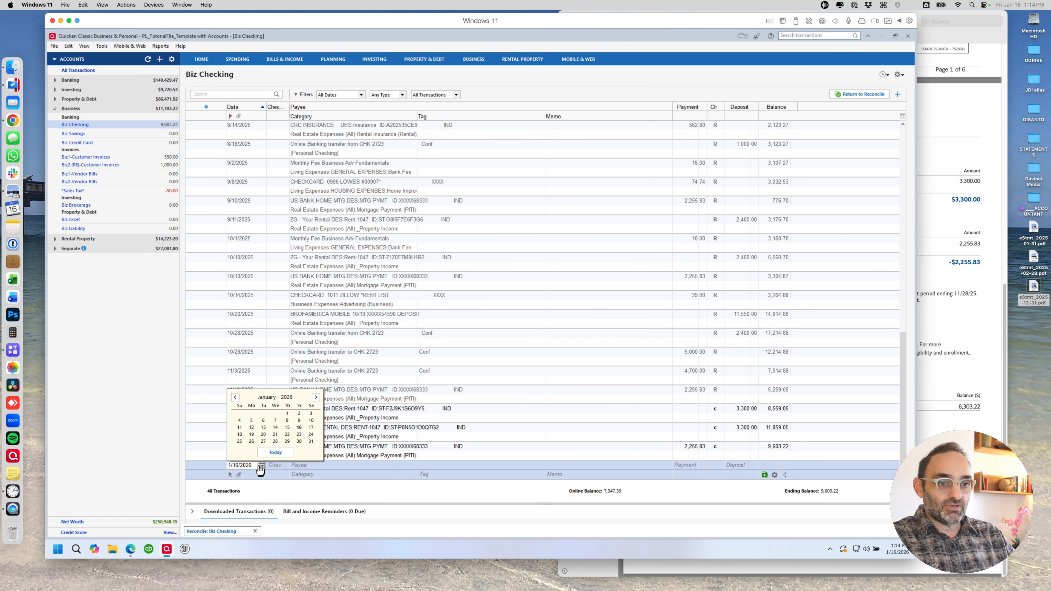
pyautogui.click(235, 397)
pyautogui.click(275, 420)
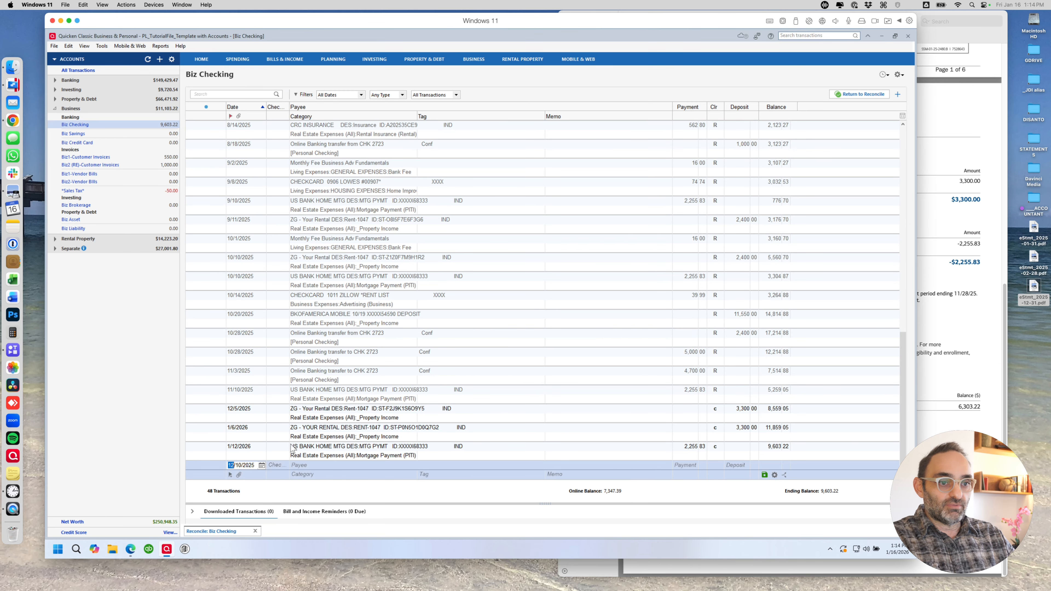
# - Fill in the new entry with payee Debit, payment 2,255.83 and category Mortgage Payment (PITI), and save it
pyautogui.click(317, 464)
pyautogui.write('Debit')
pyautogui.press('Tab')
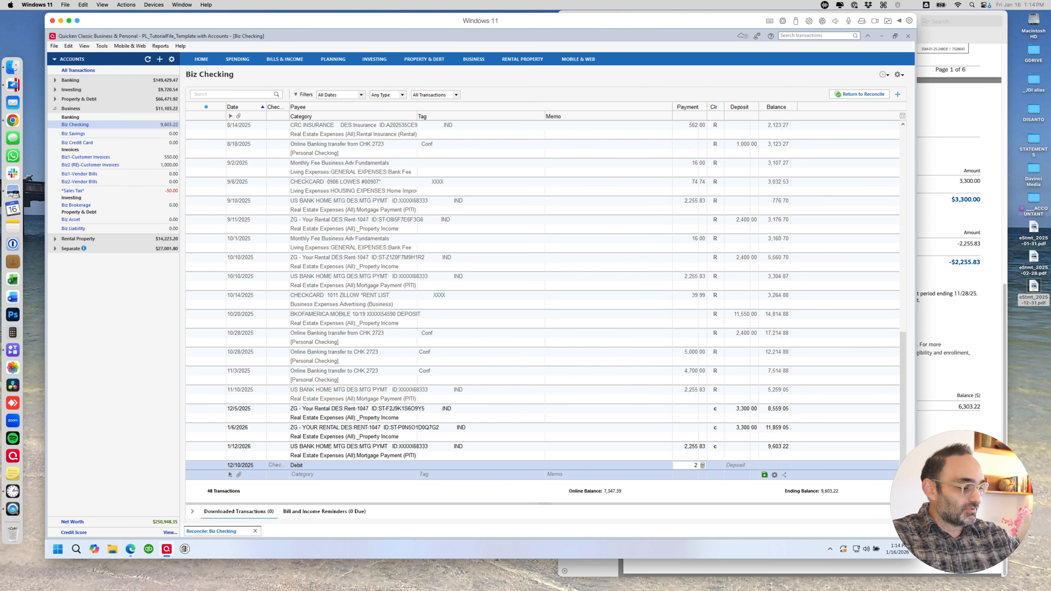
pyautogui.press('Tab')
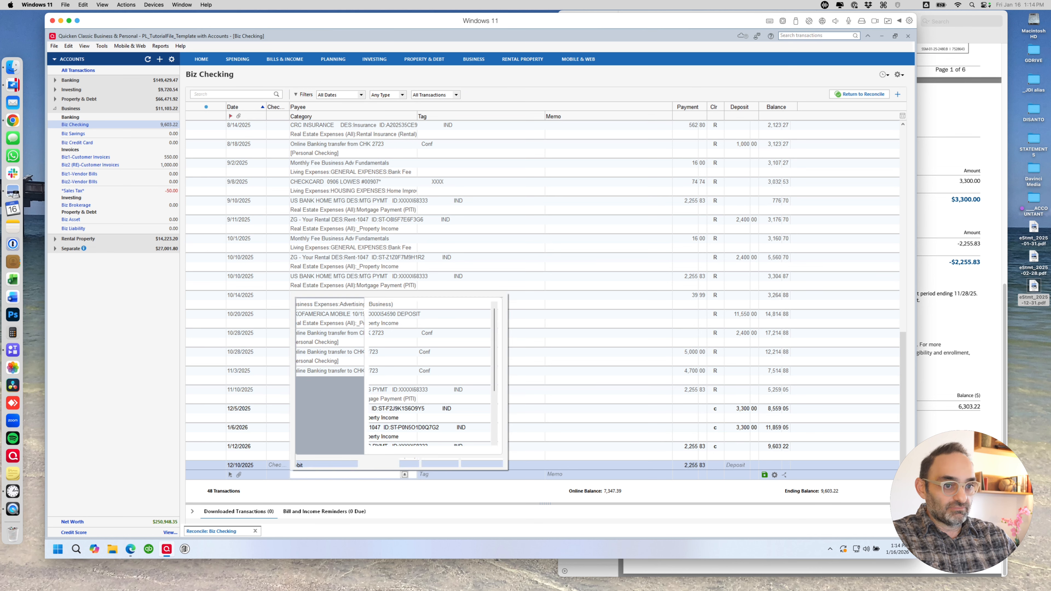
pyautogui.write('Pit')
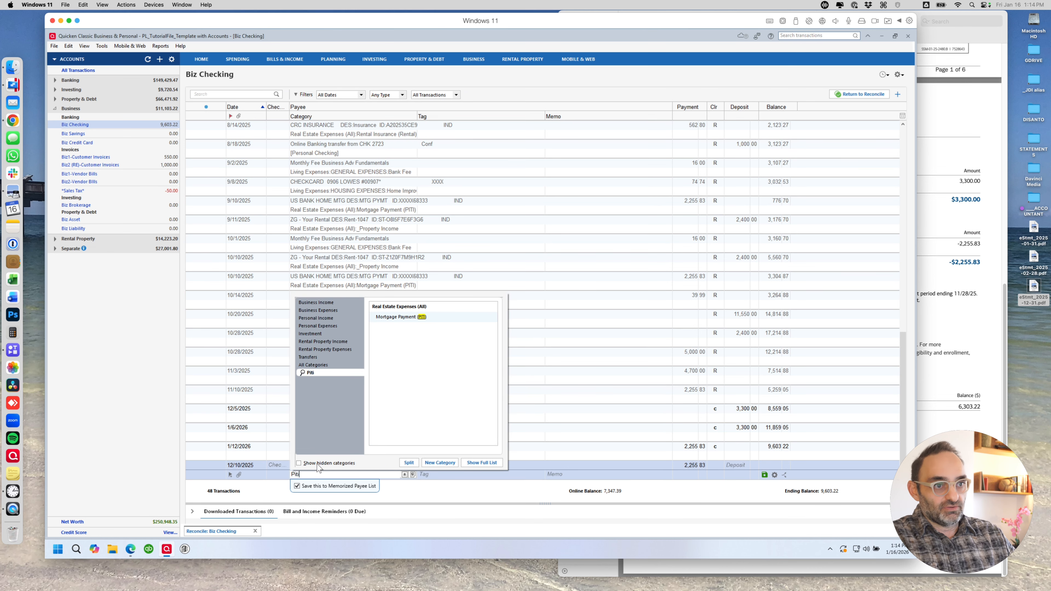
pyautogui.write('i')
pyautogui.click(407, 317)
pyautogui.press('Return')
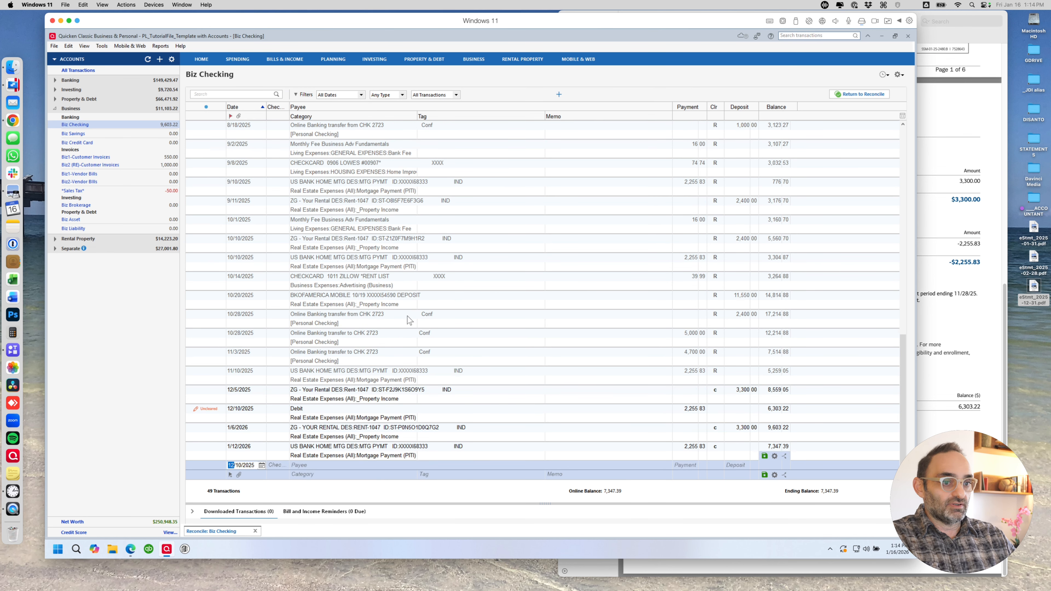
# - Return to the reconciliation, mark the 12/10/2025 Debit payment as cleared and finish reconciling
pyautogui.click(211, 531)
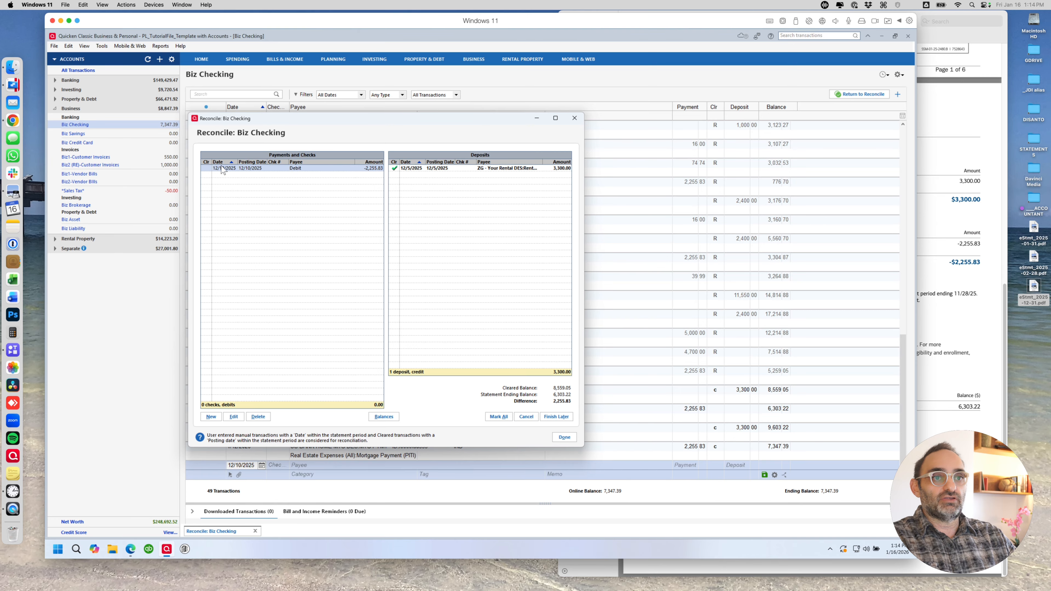
pyautogui.click(206, 168)
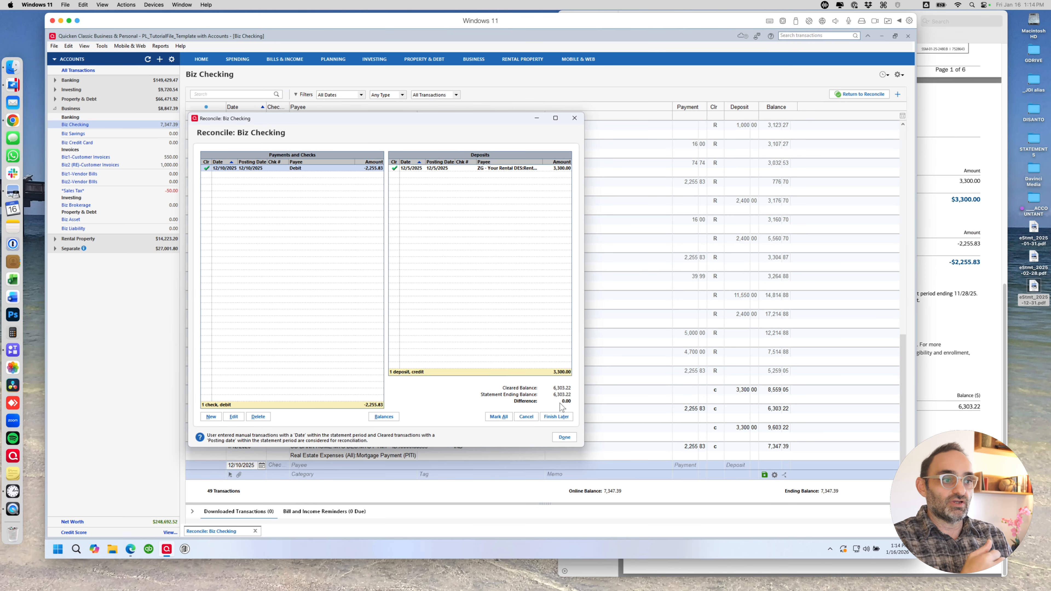
pyautogui.click(564, 437)
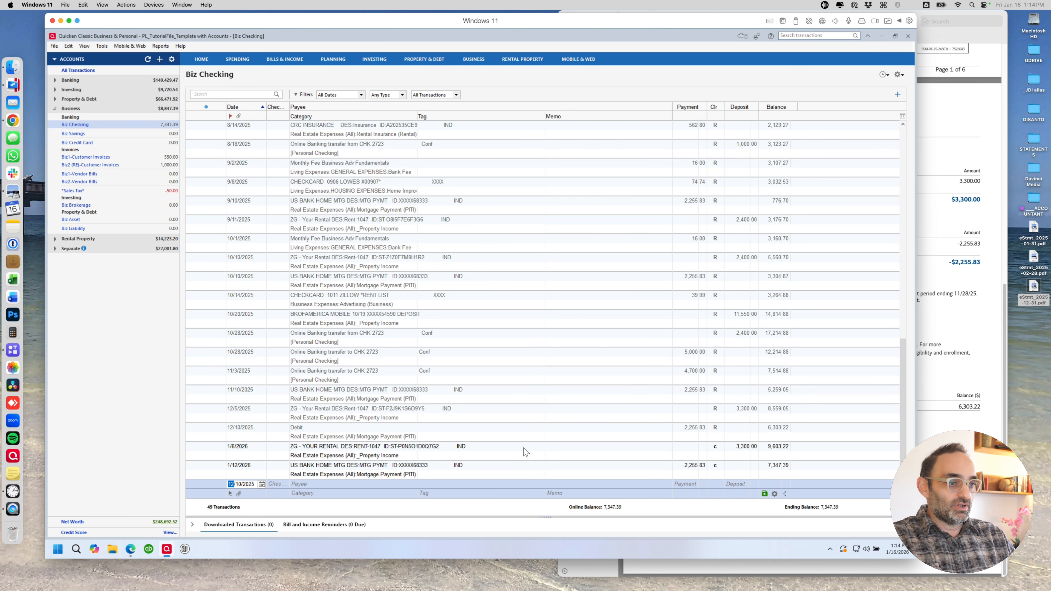
# - Delete the reconciled 12/10/2025 Debit payment from the register and confirm the deletion
pyautogui.click(510, 467)
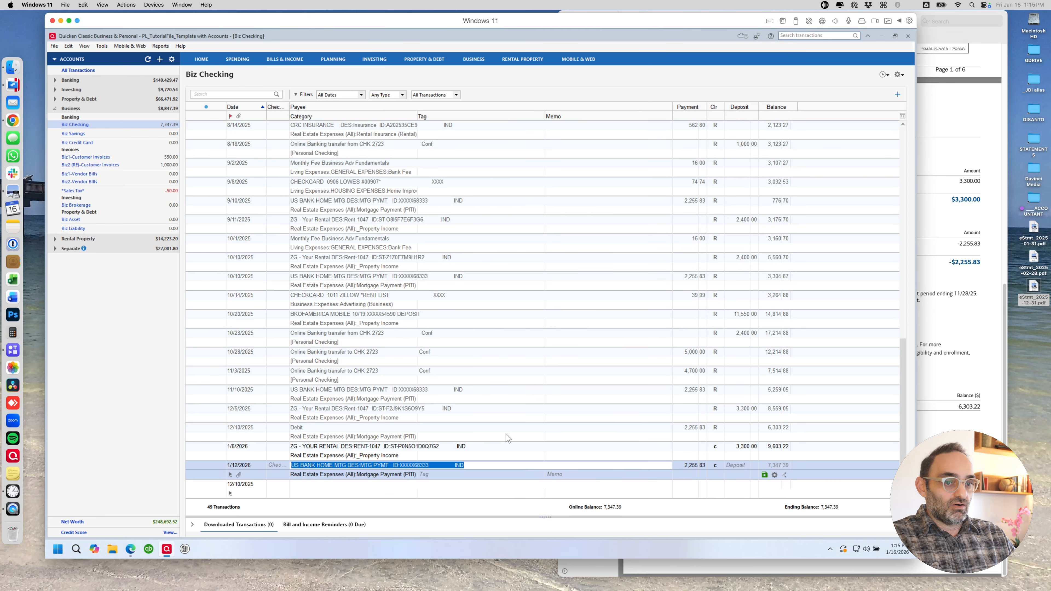
pyautogui.rightClick(501, 426)
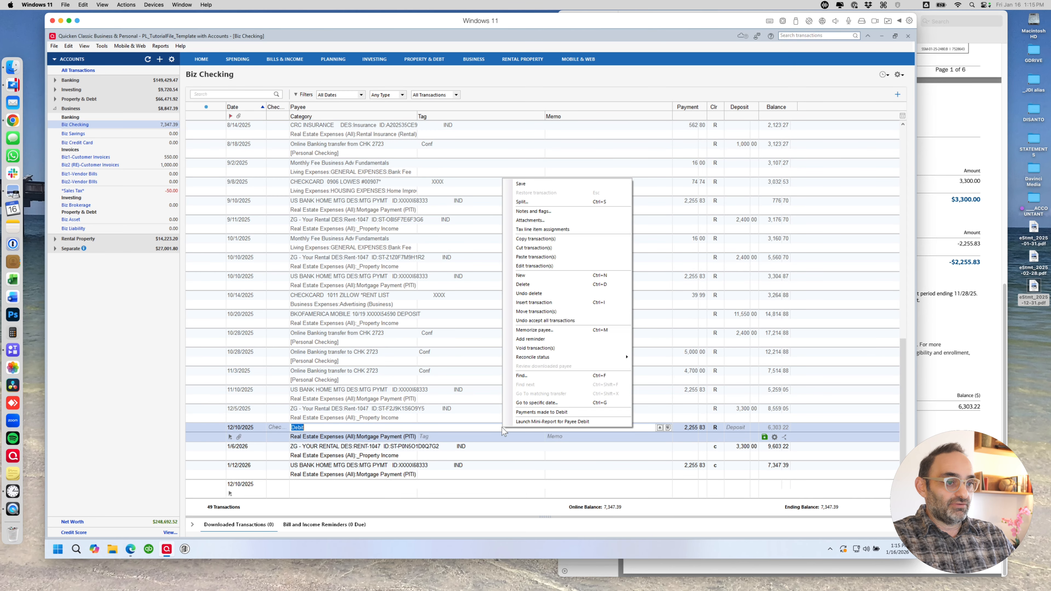
pyautogui.click(553, 285)
pyautogui.press('Return')
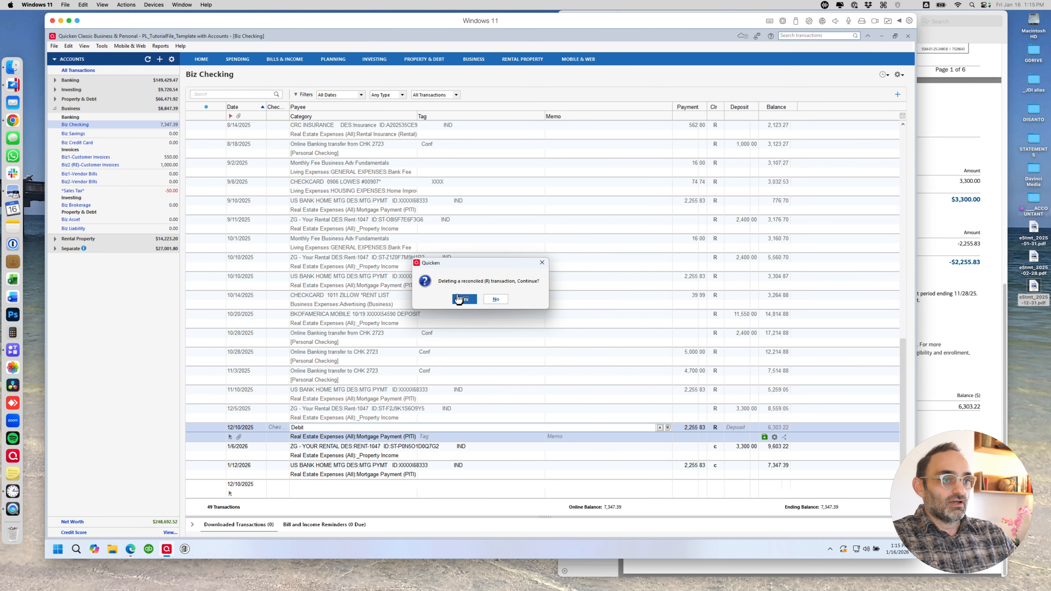
# - Change the reconcile status of the 12/5/2025 rental deposit to Cleared
pyautogui.rightClick(652, 428)
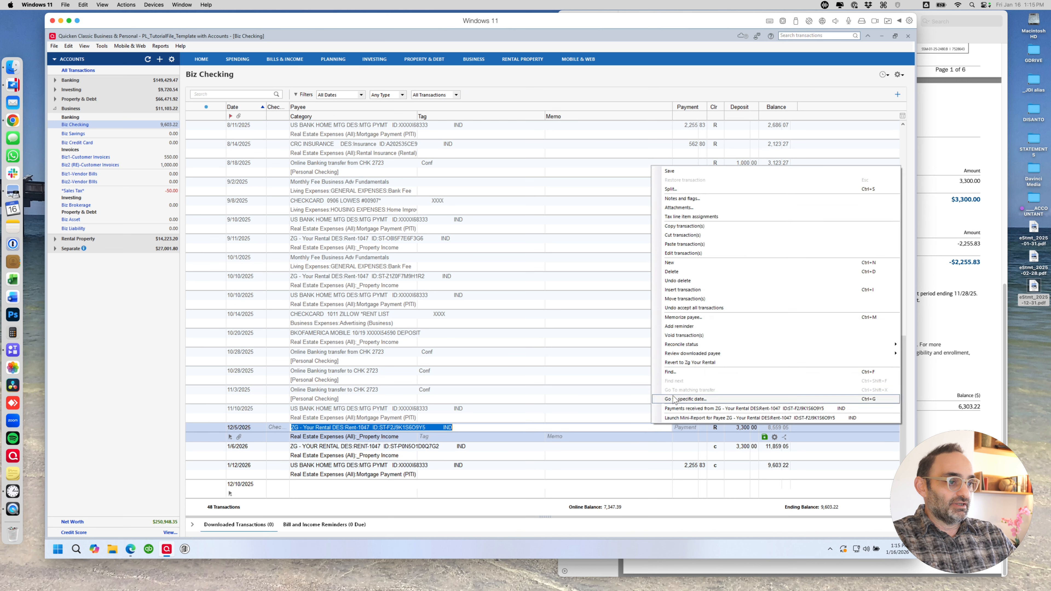
pyautogui.moveTo(653, 344)
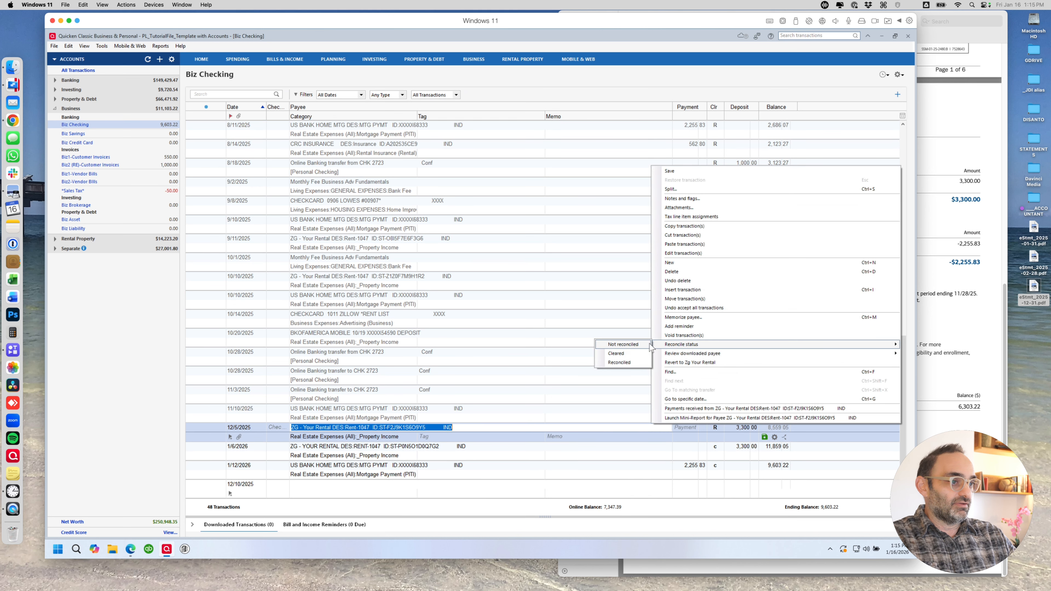
pyautogui.click(619, 353)
# - Start a new Biz Checking reconciliation, confirming the change to the reconciled deposit, and bring up the account summary in eStmt_2025-12-31.pdf
pyautogui.click(939, 282)
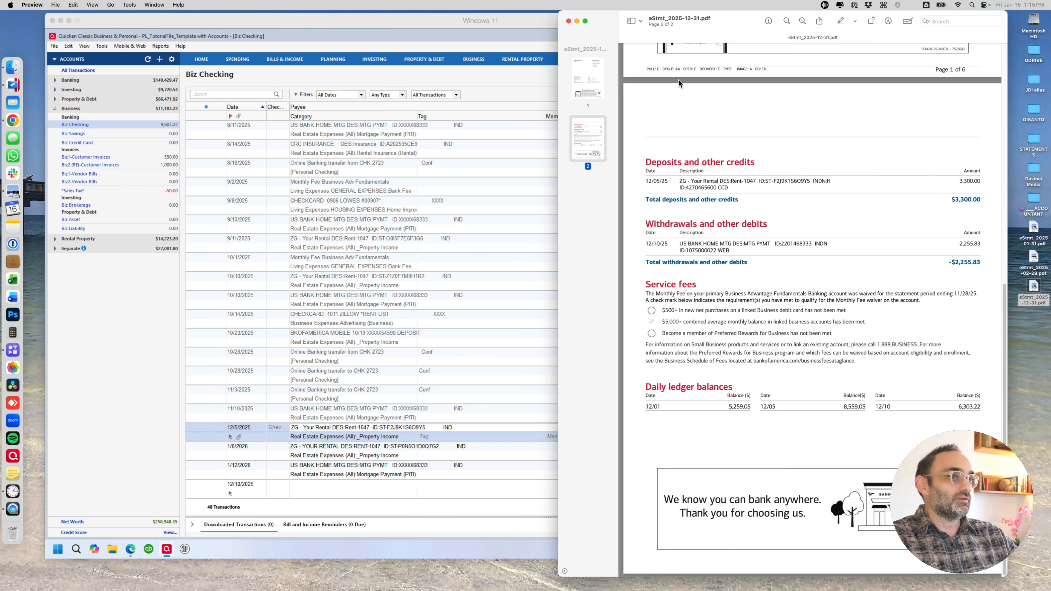
pyautogui.click(505, 87)
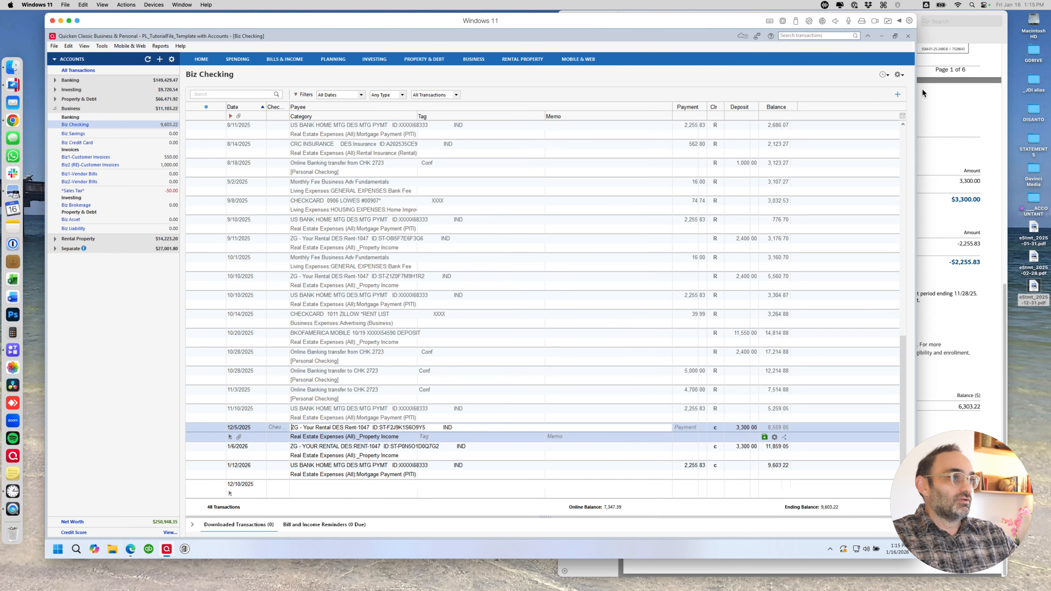
pyautogui.click(898, 75)
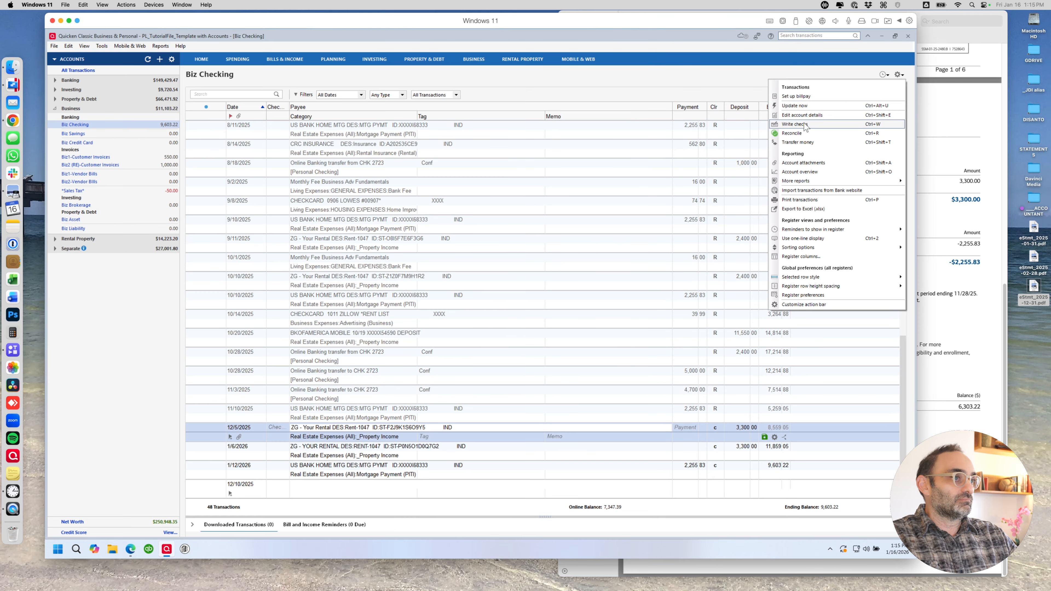
pyautogui.click(803, 141)
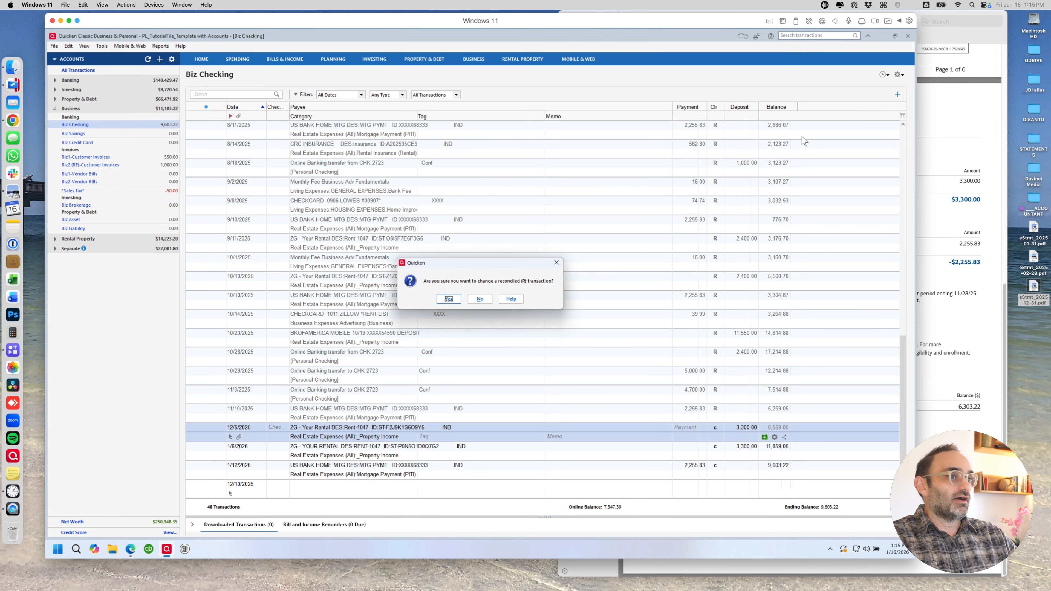
pyautogui.click(448, 299)
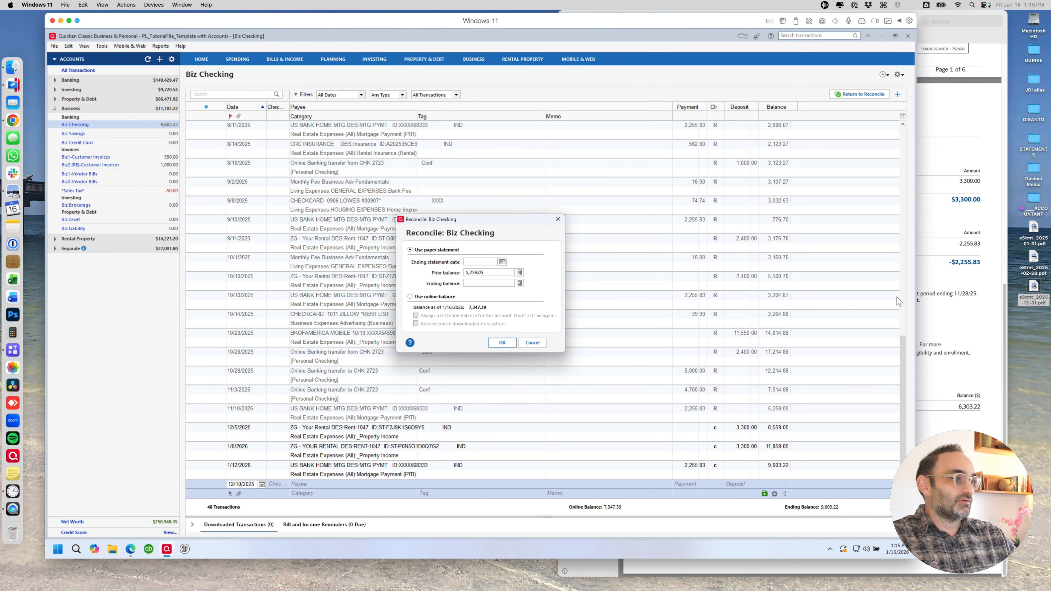
pyautogui.click(945, 286)
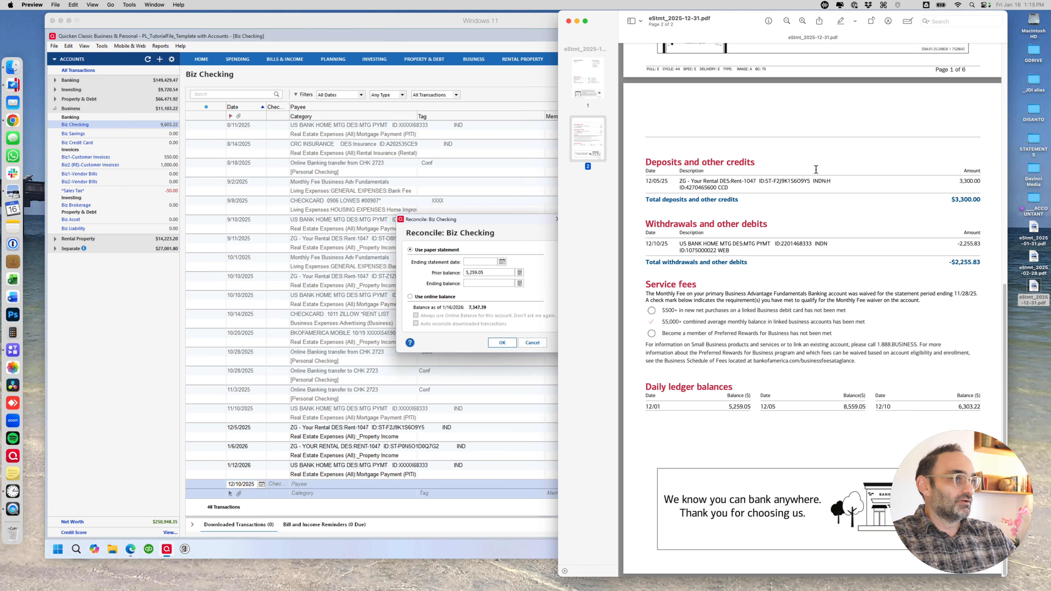
pyautogui.scroll(10, 816, 169)
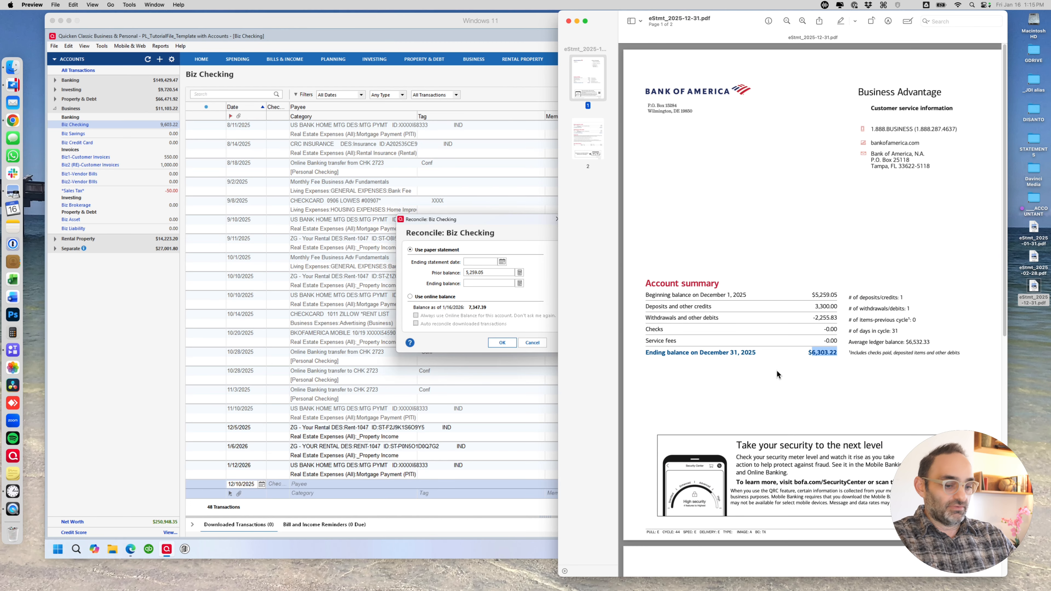
# - Set the reconciliation's ending balance to 6,303.22, copied from the bank statement, and its ending statement date to 12/31/2025, and accept the settings
pyautogui.press('super+c')
pyautogui.click(482, 283)
pyautogui.press('super+v')
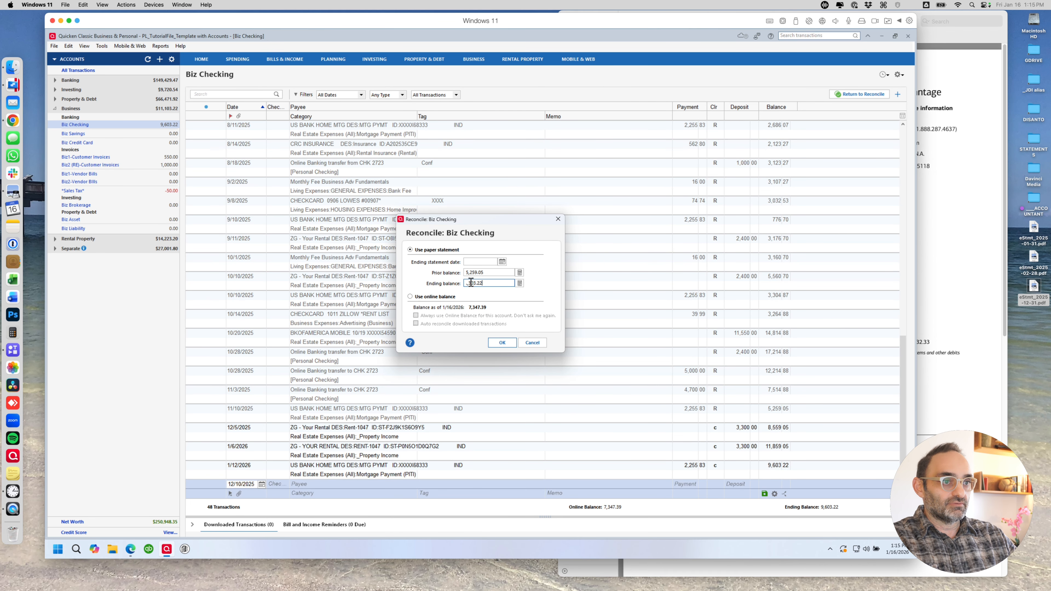
pyautogui.moveTo(470, 282); pyautogui.dragTo(457, 285)
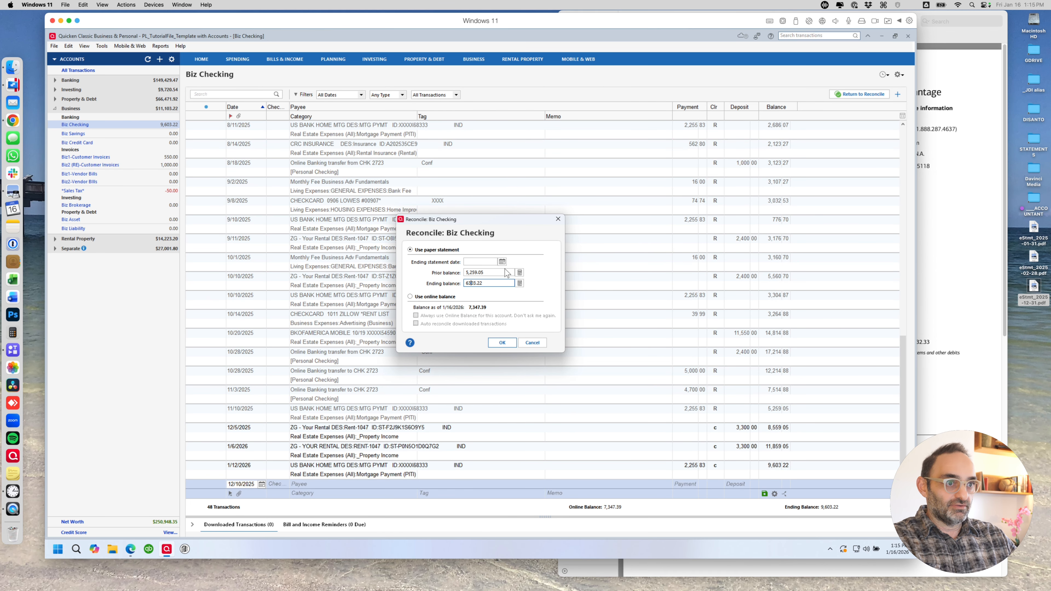
pyautogui.click(491, 261)
pyautogui.write('12/3')
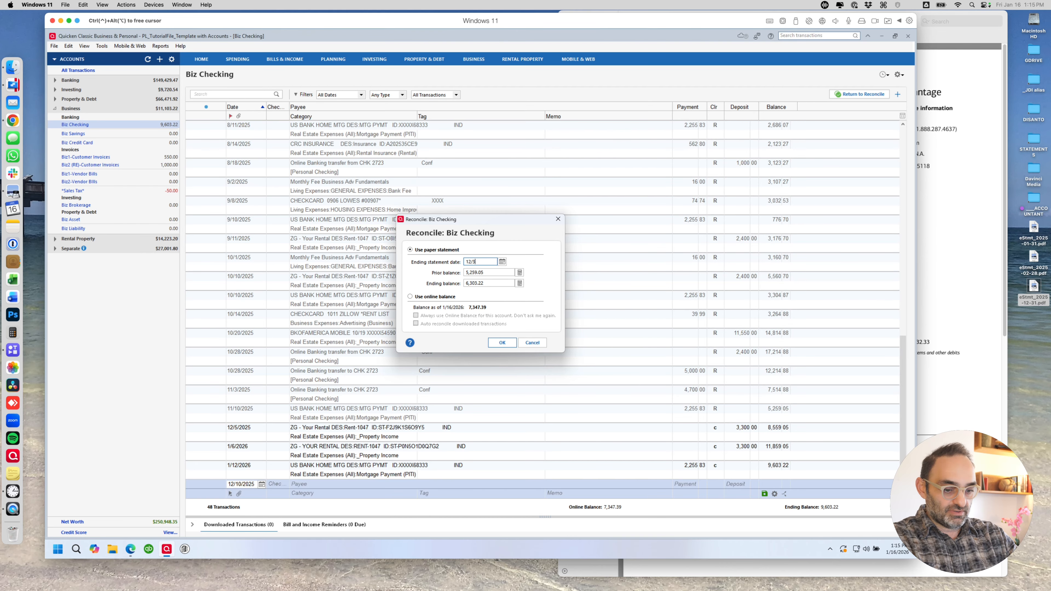
pyautogui.write('1/25')
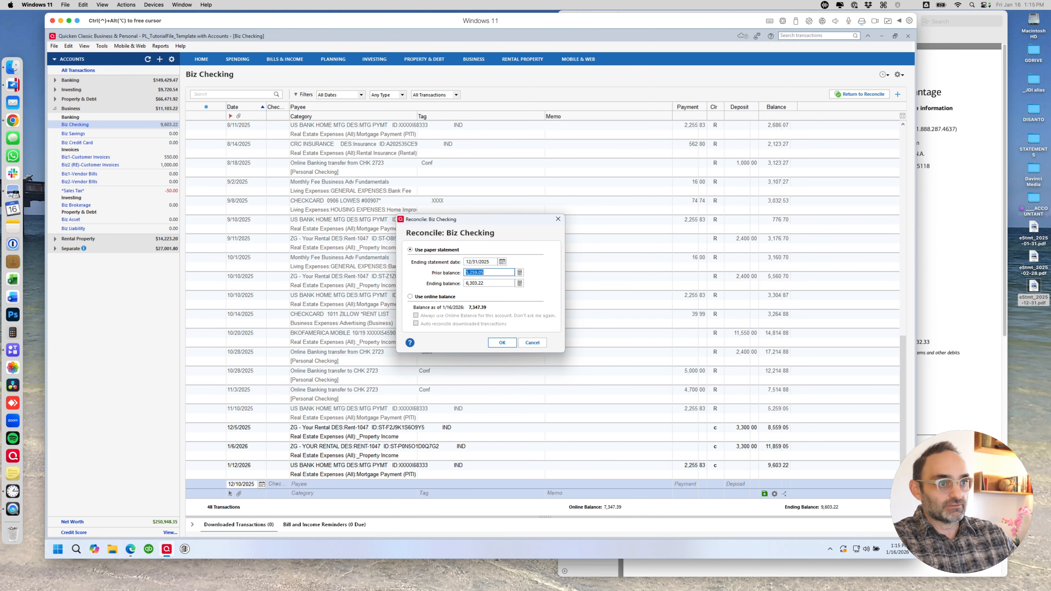
pyautogui.click(502, 342)
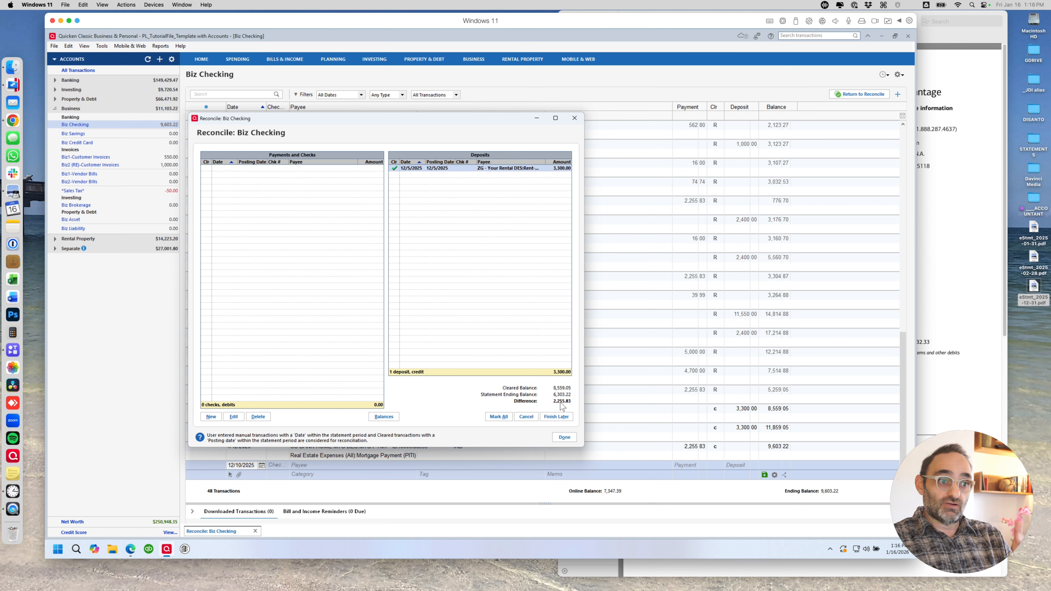
# - Finish the Biz Checking reconciliation by accepting a balance adjustment dated 12/31/2025 for the difference
pyautogui.click(564, 437)
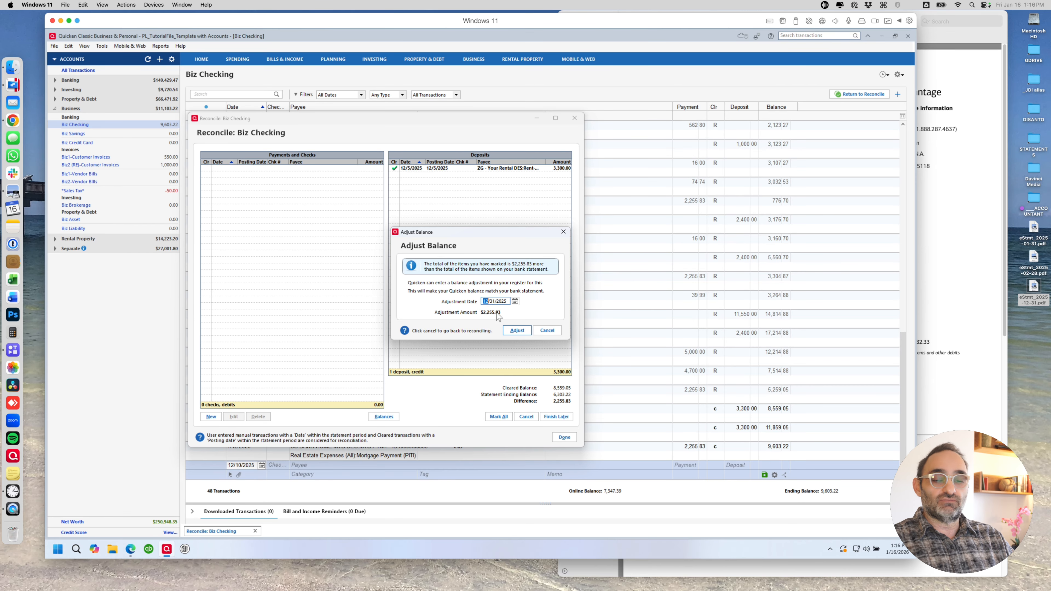
pyautogui.click(517, 331)
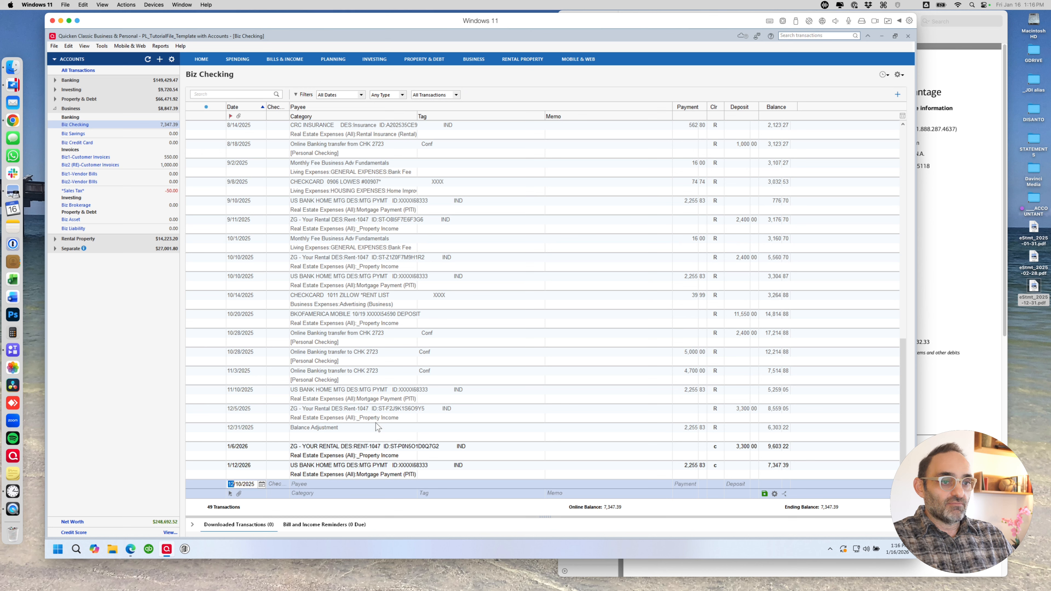
# - Assign the 12/31/2025 Balance Adjustment a new expense category named "Reconcilitaion Discrep." and save the transaction
pyautogui.click(362, 437)
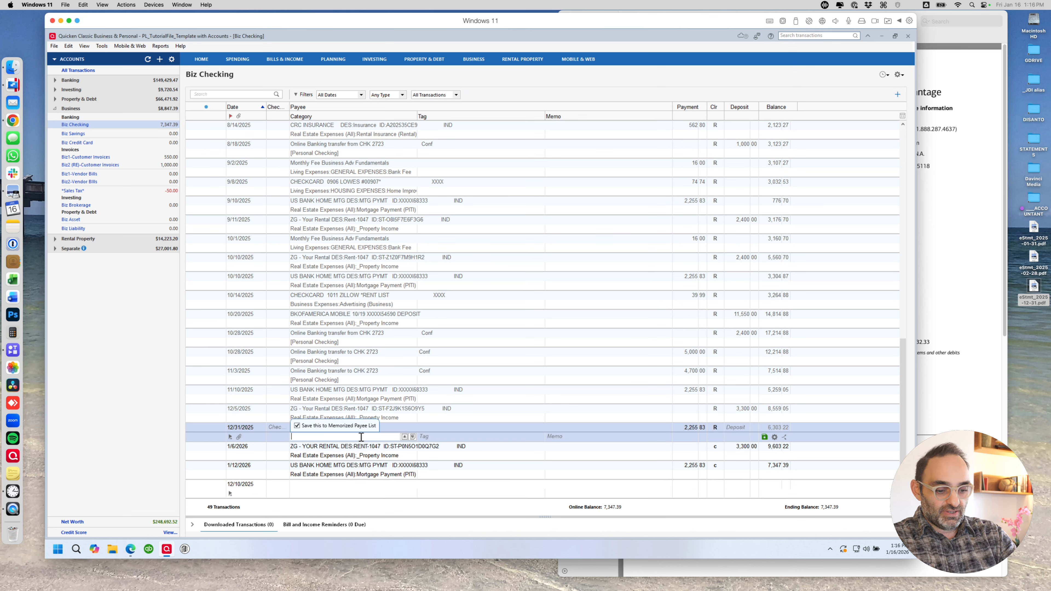
pyautogui.write('Recon')
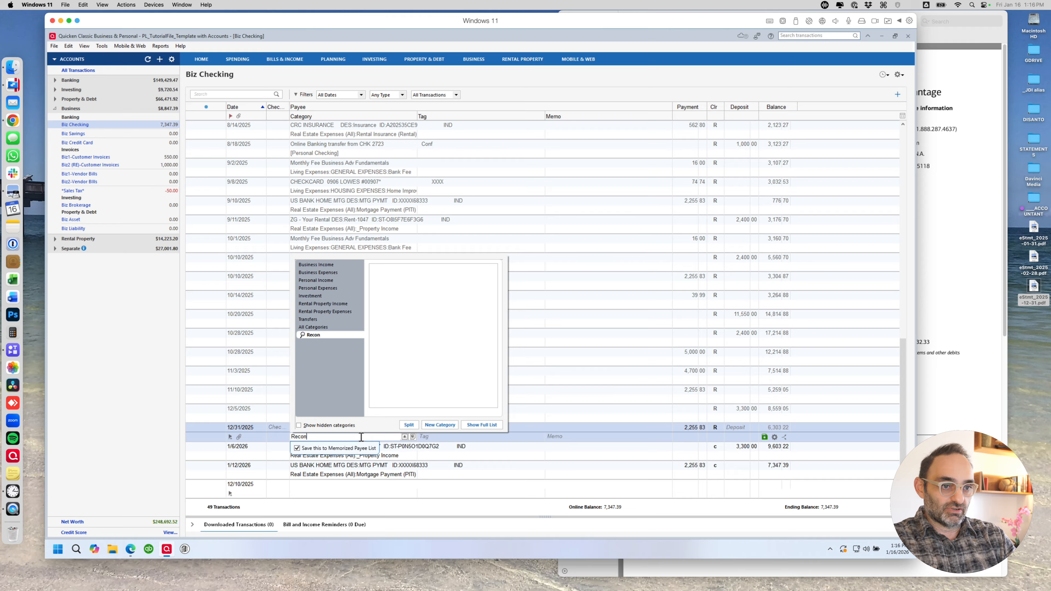
pyautogui.write('cilitaion')
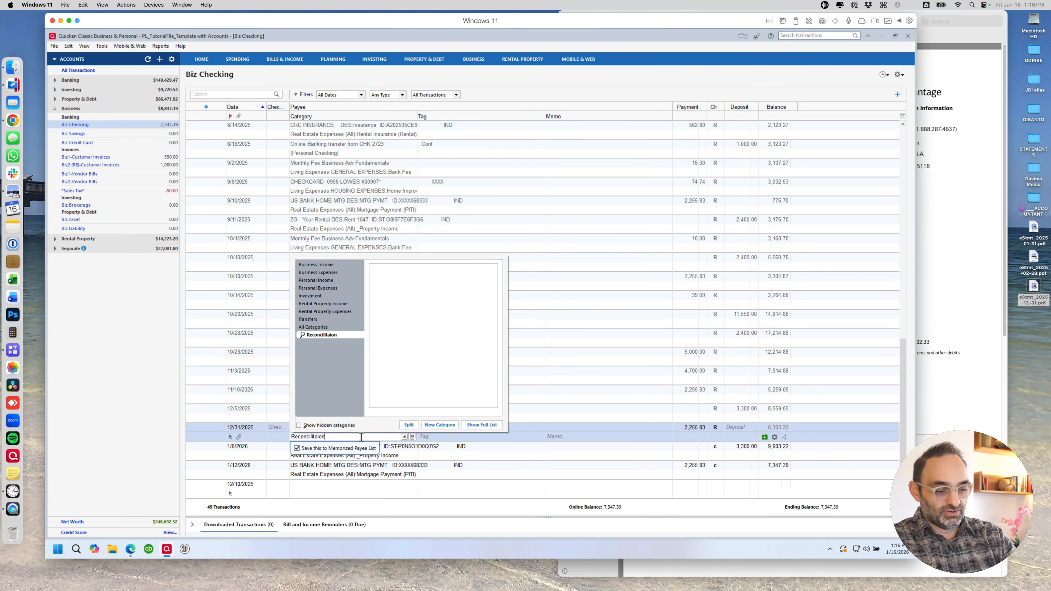
pyautogui.write(' Discrep.')
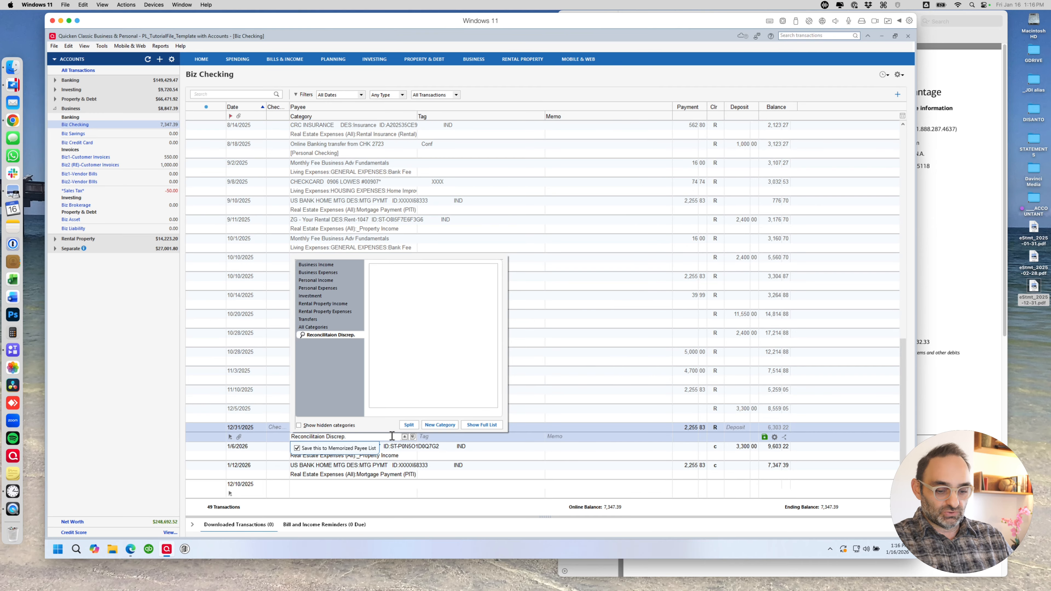
pyautogui.press('Return')
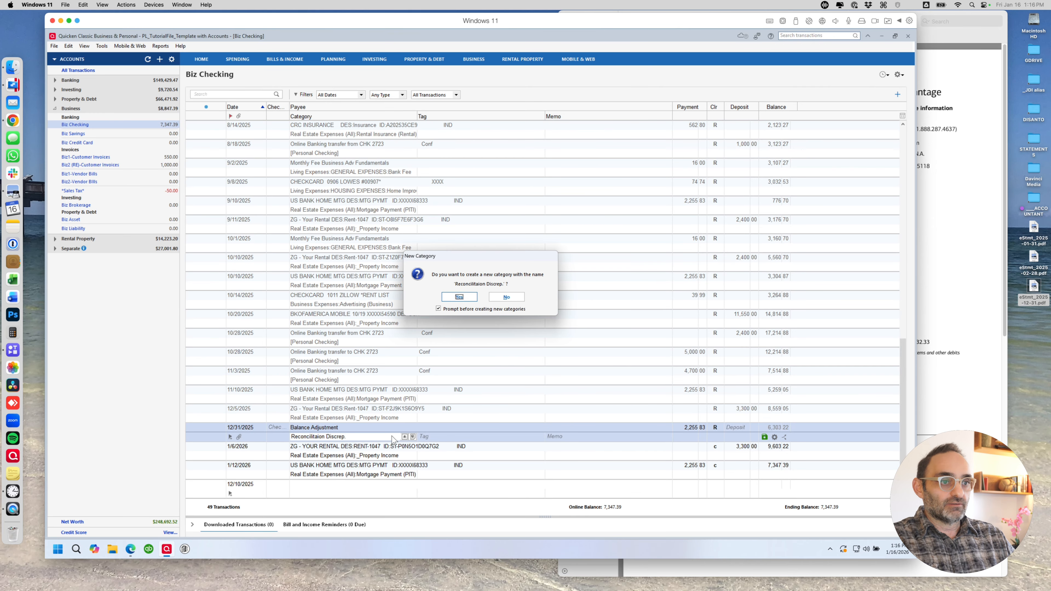
pyautogui.click(461, 293)
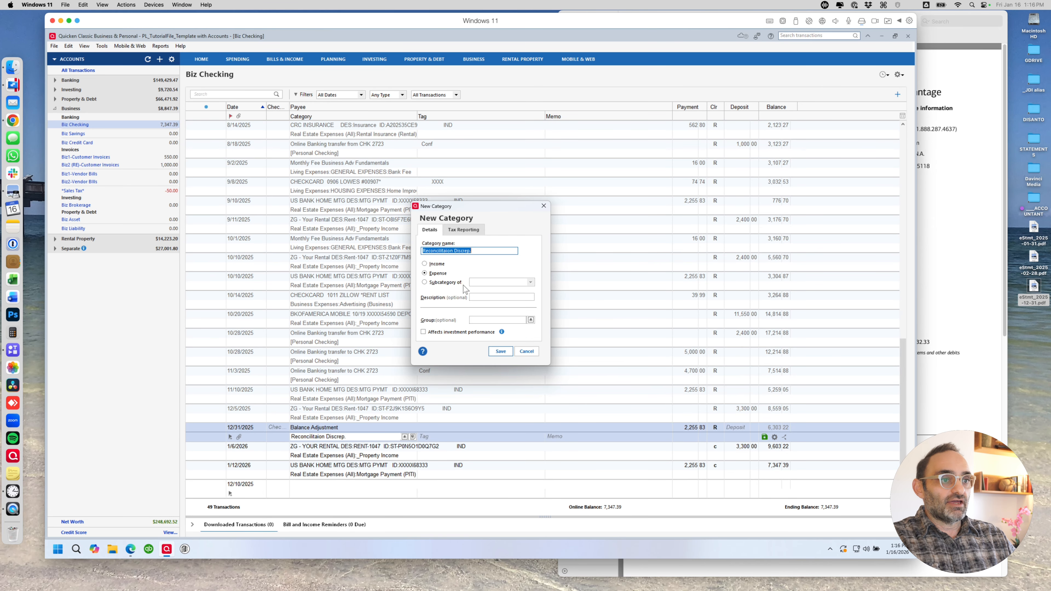
pyautogui.click(501, 351)
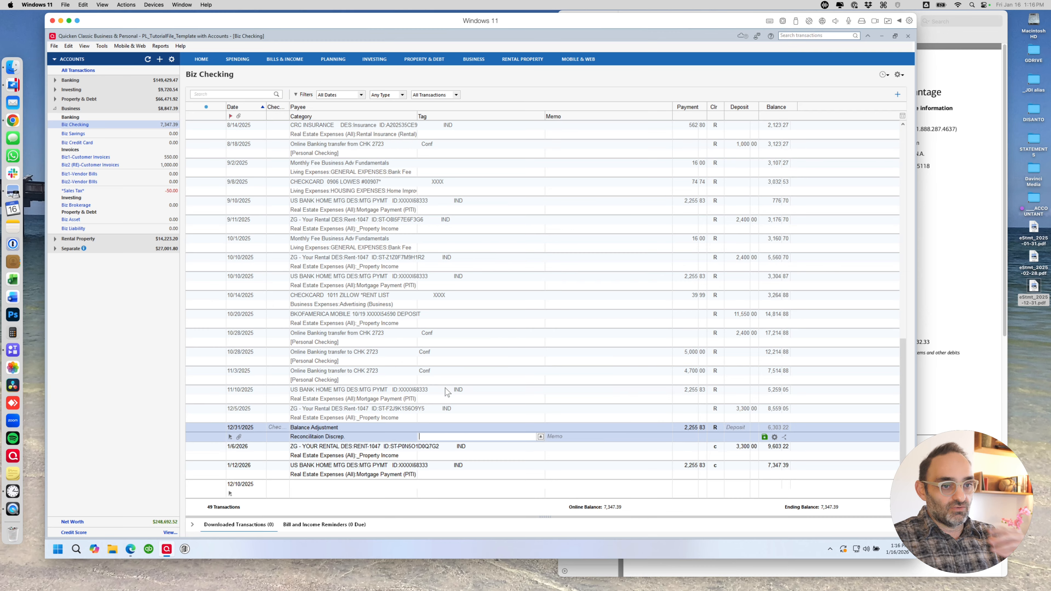
pyautogui.press('Return')
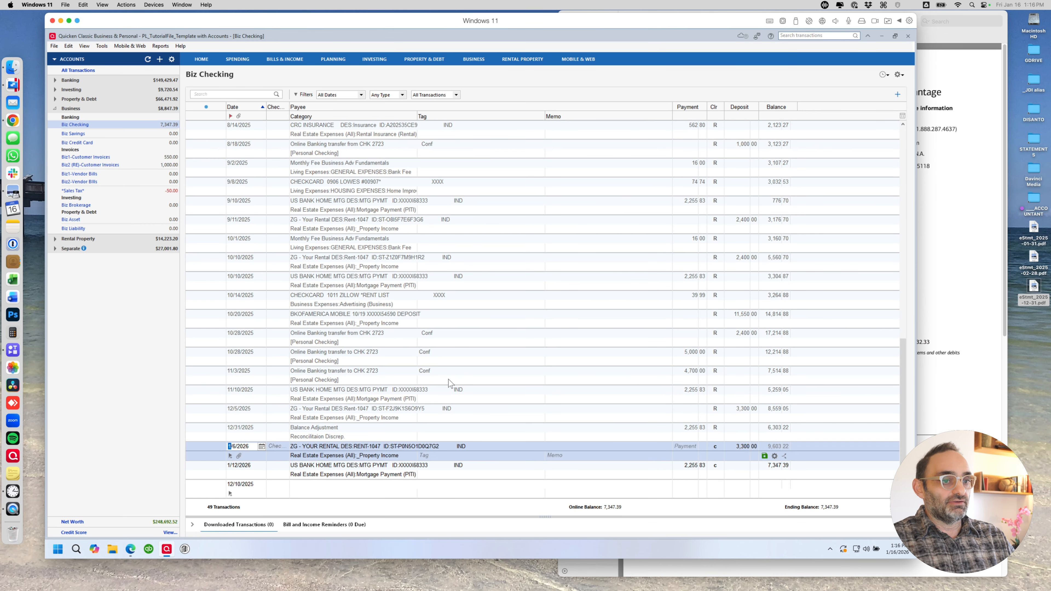
# - Open the saved Cash Flow - YTD report and add the new categories through its customization options
pyautogui.click(160, 46)
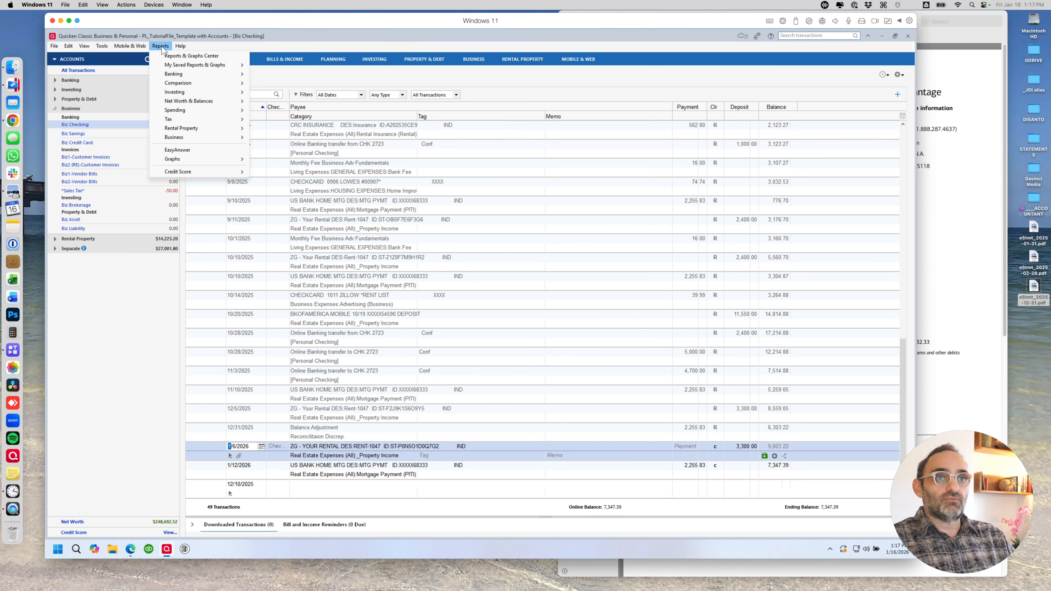
pyautogui.moveTo(171, 65)
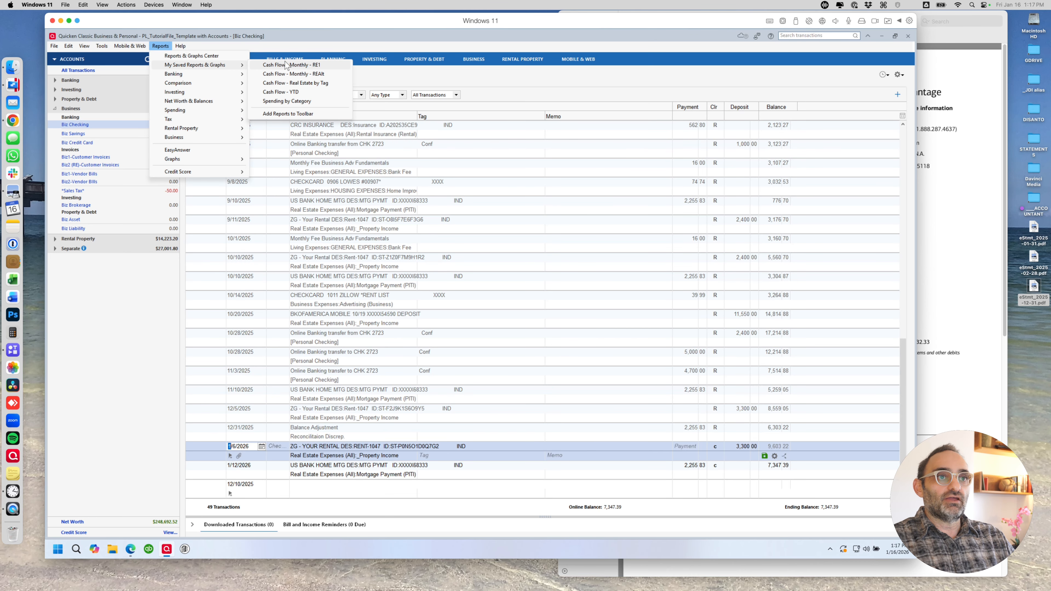
pyautogui.click(293, 93)
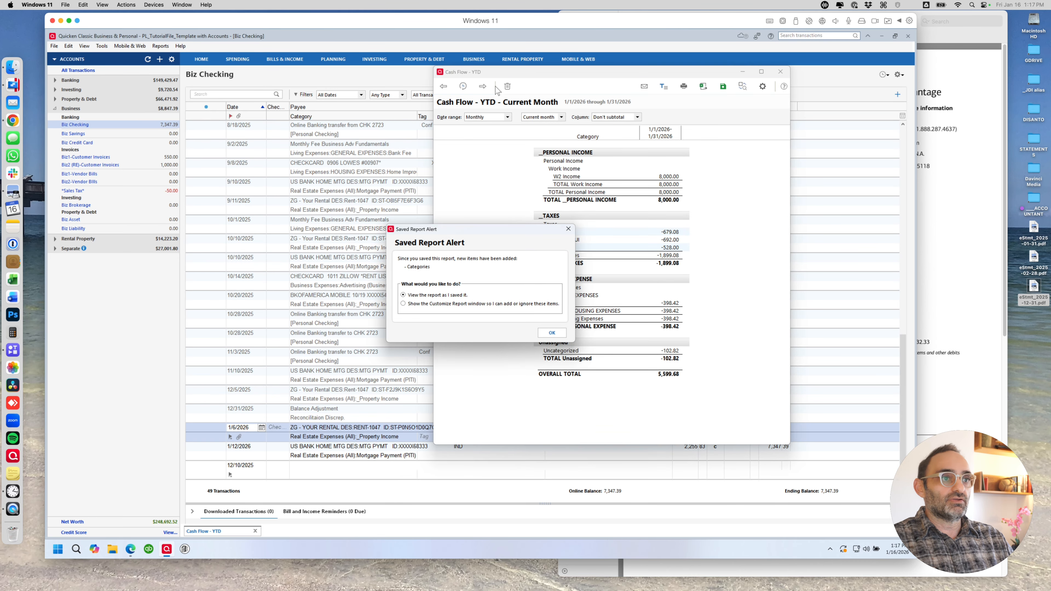
pyautogui.click(479, 304)
pyautogui.click(551, 333)
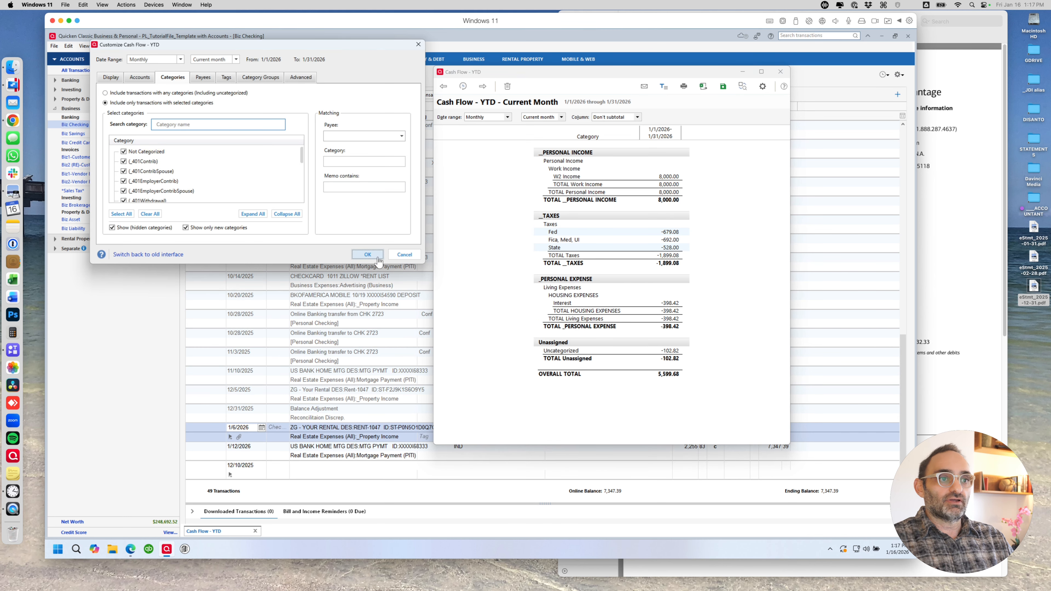
pyautogui.click(373, 255)
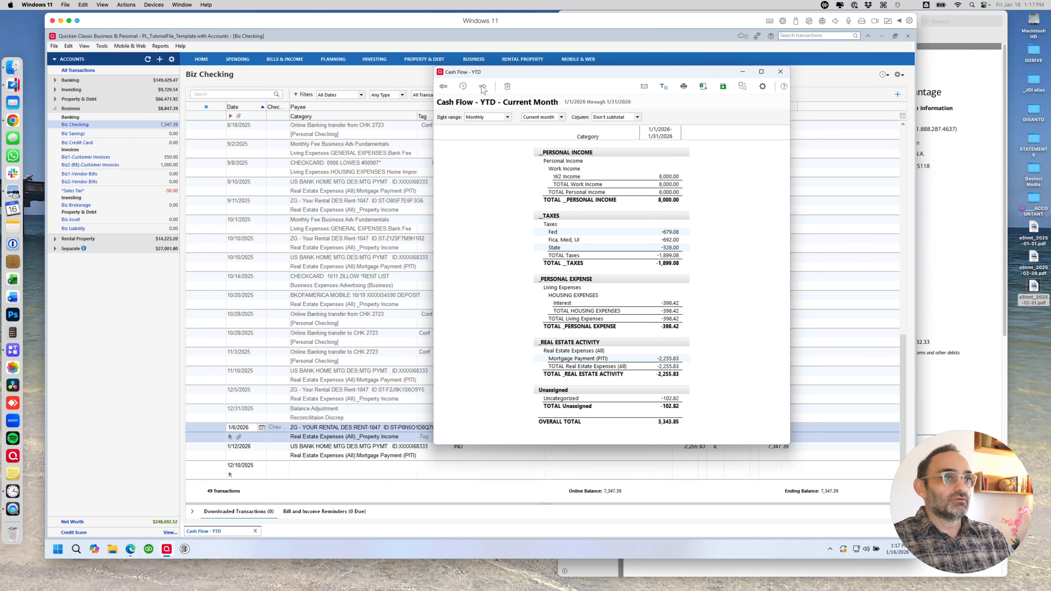
# - Set the Cash Flow - YTD report to include all dates, check how the reconciliation discrepancy category is reported, and close the report
pyautogui.click(485, 117)
pyautogui.click(482, 125)
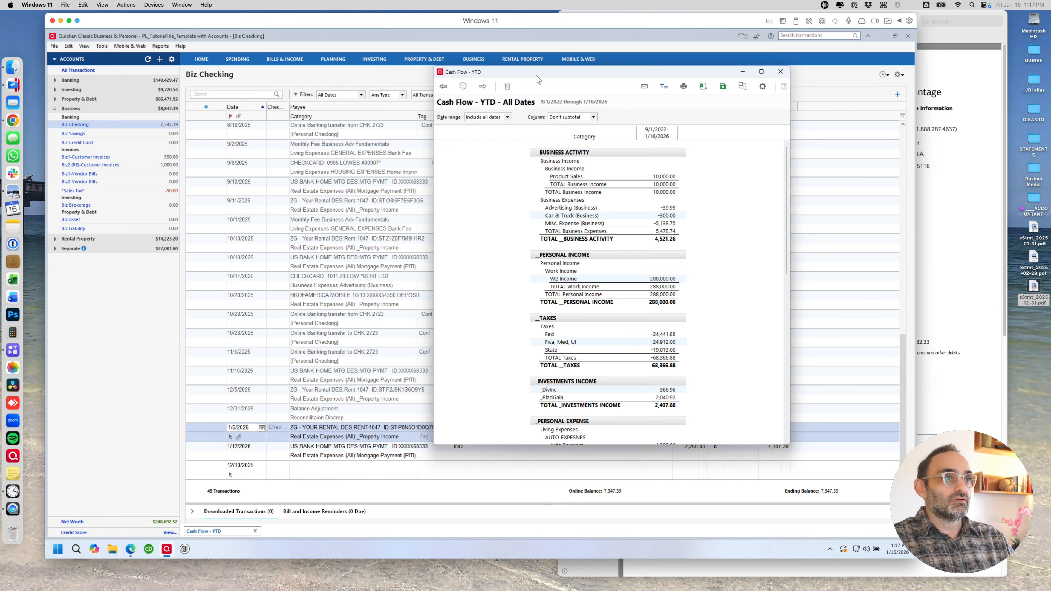
pyautogui.moveTo(535, 74); pyautogui.dragTo(349, 51)
pyautogui.scroll(-15, 503, 265)
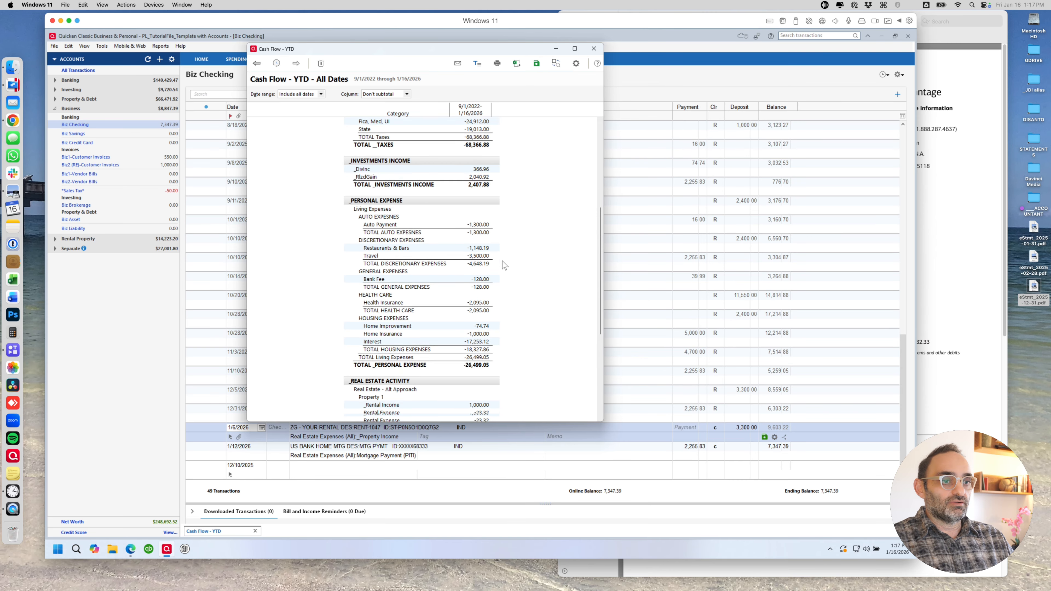
pyautogui.scroll(-2, 504, 265)
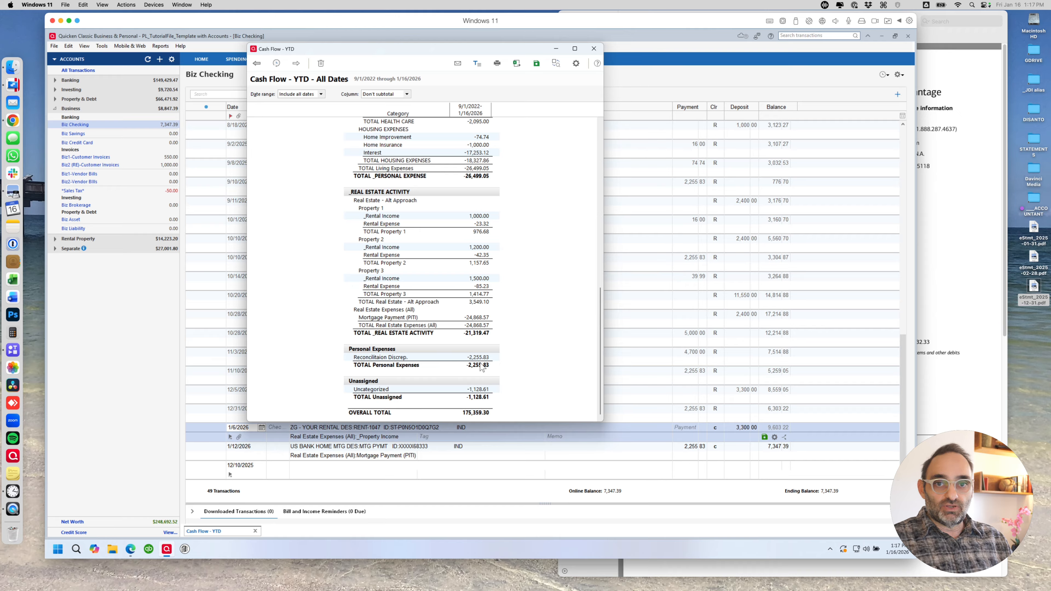
pyautogui.scroll(15, 481, 367)
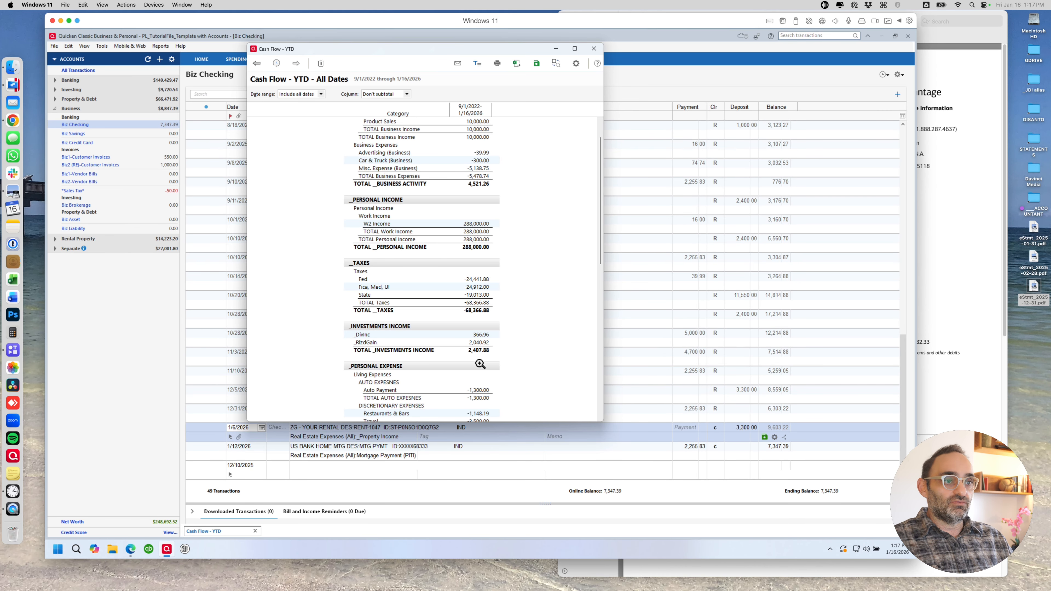
pyautogui.click(593, 49)
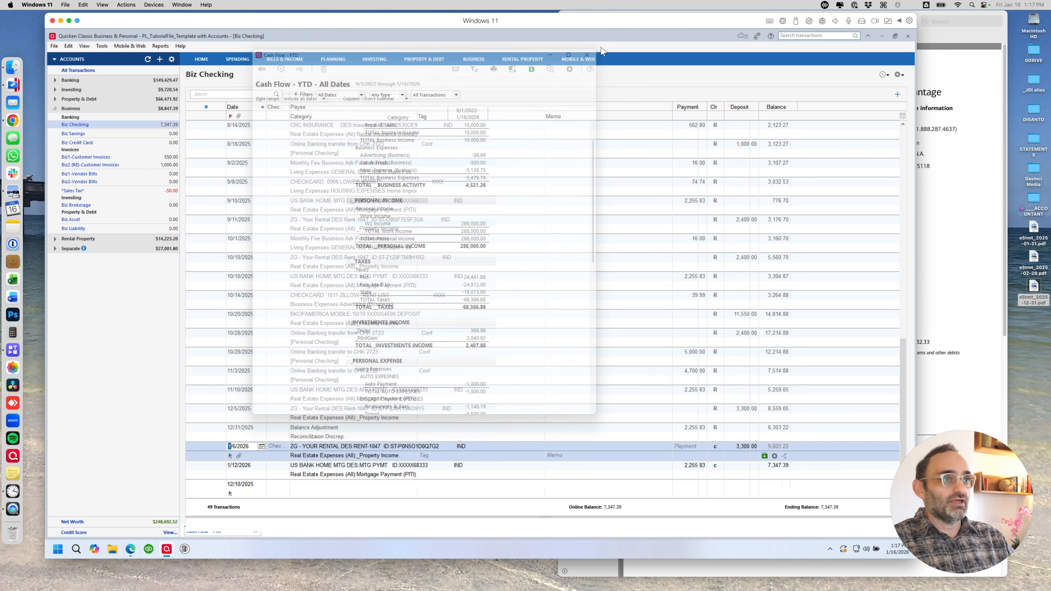